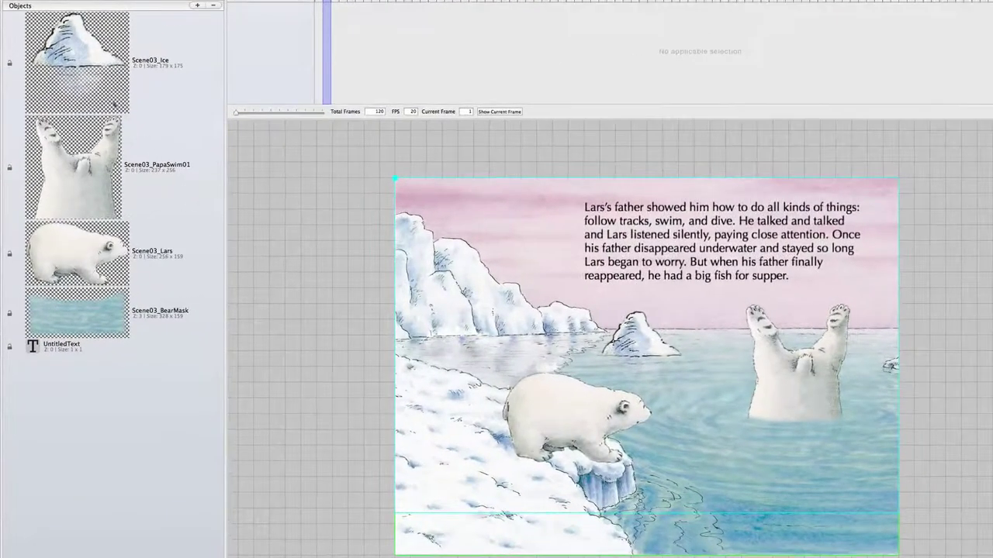
Examine each scene object from Scene03_Ice through PapaSwim01, Lars, BearMask and UntitledText, and clear the selection.
left_click(91, 80)
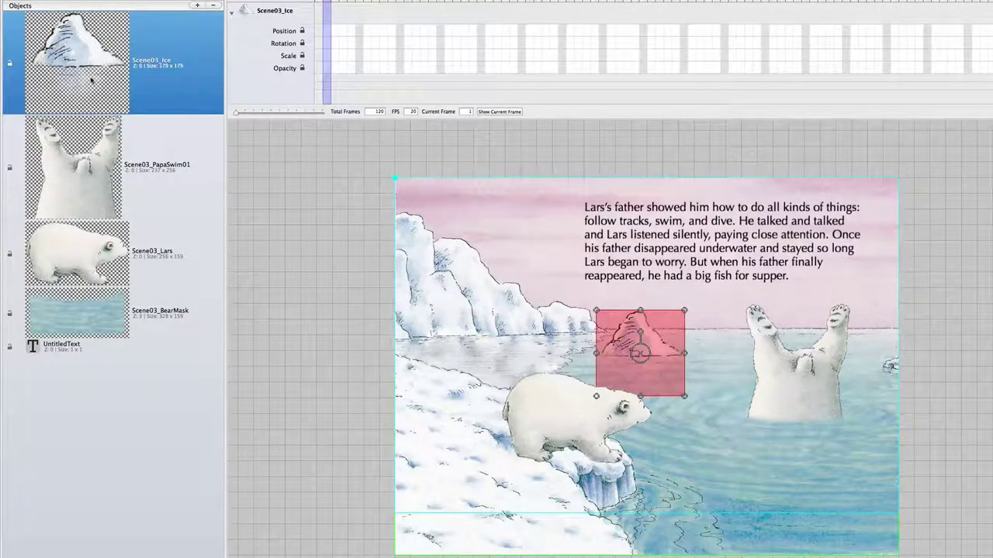
key("Down")
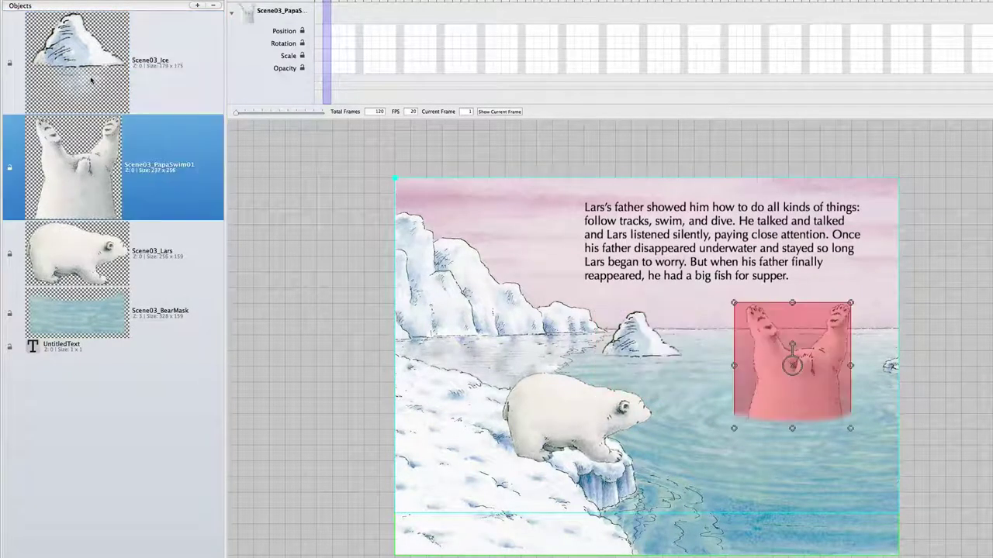
key("Down")
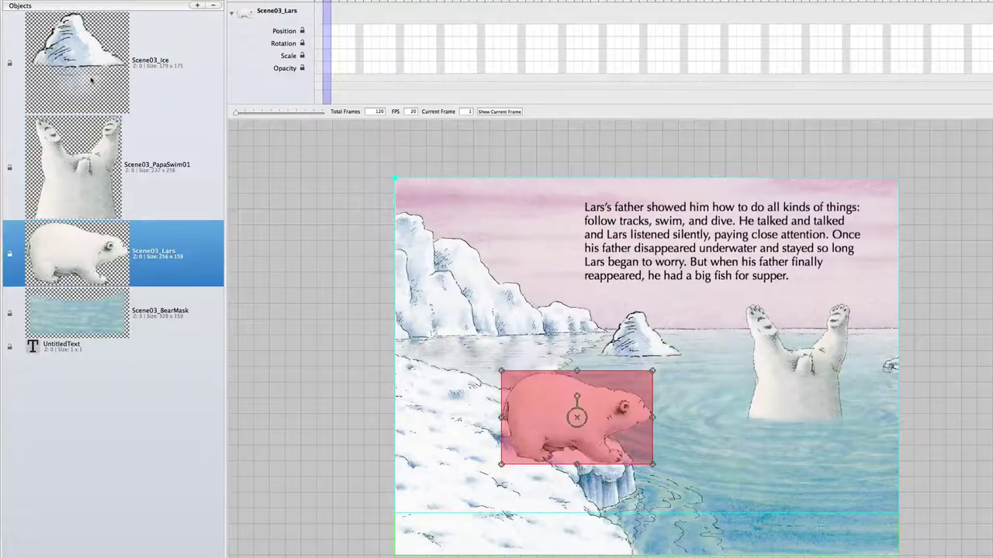
key("Down")
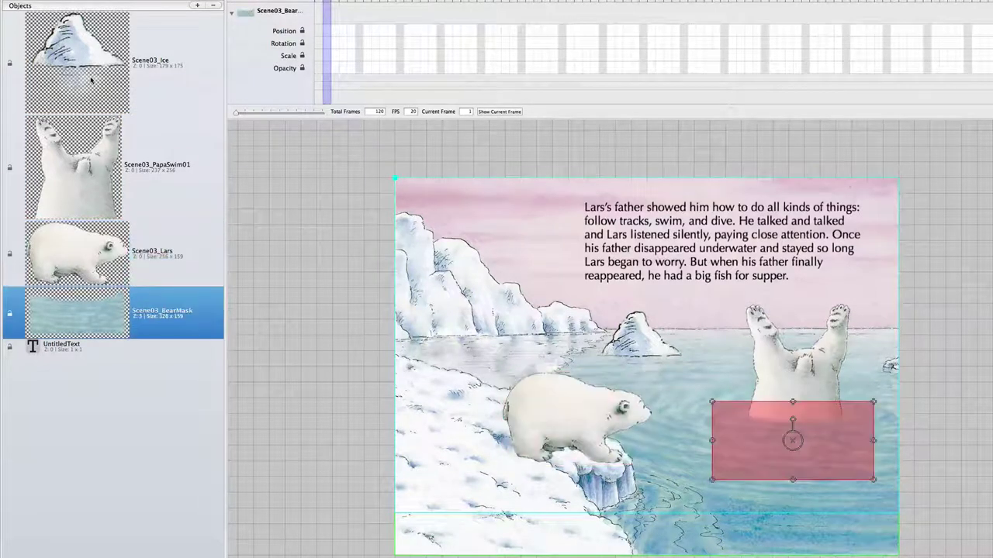
key("Down")
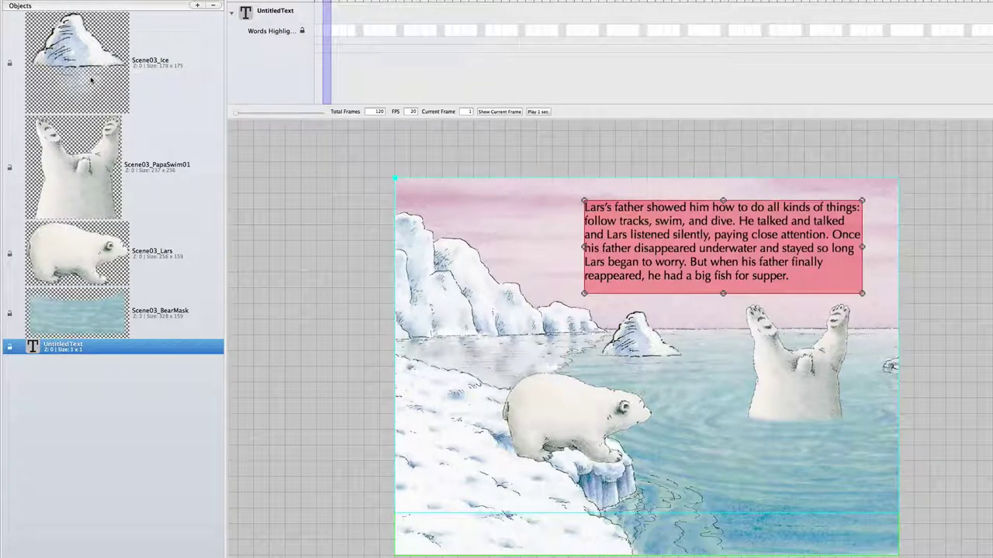
left_click(243, 191)
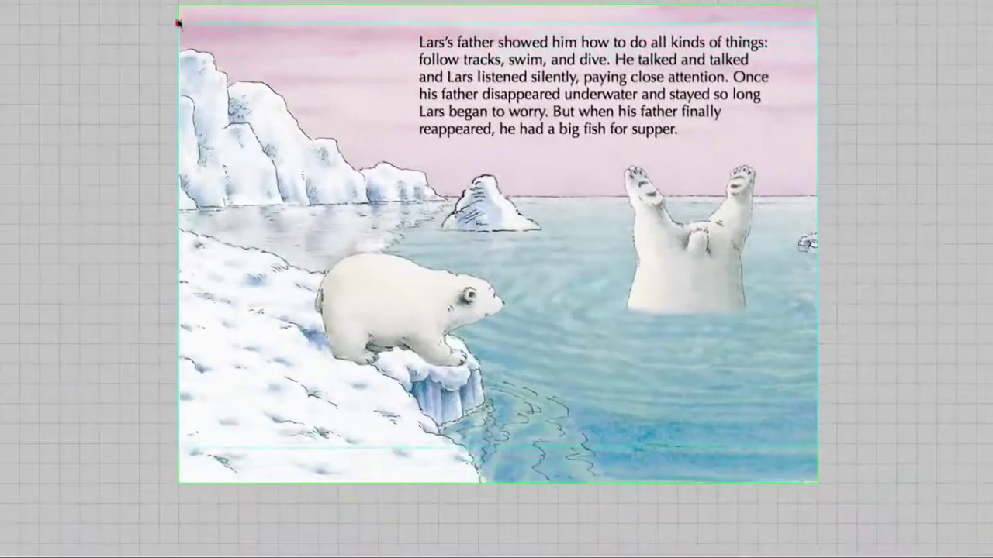
Try different vertical positions for the cyan 16:9 frame over the scene and undo the last move.
left_click_drag(177, 24, 179, 7)
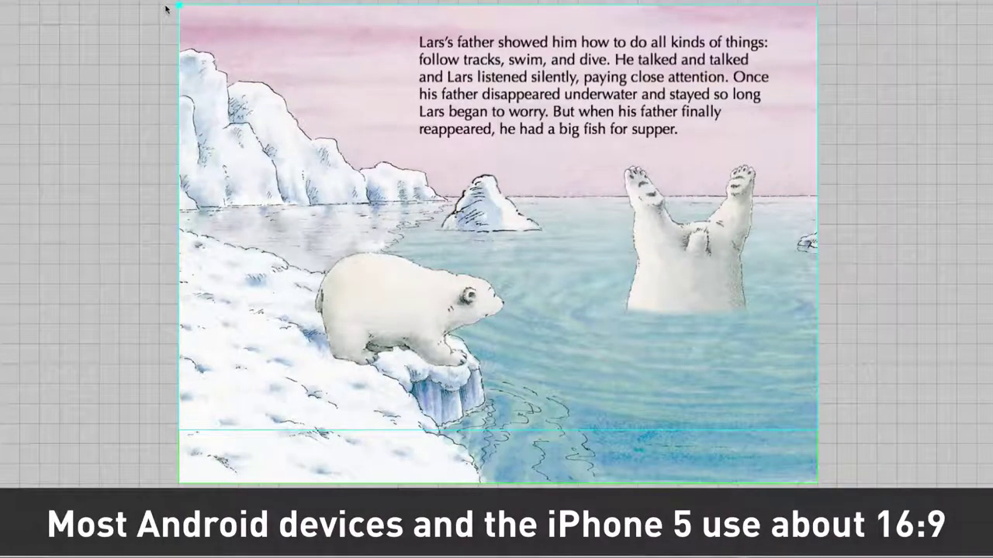
left_click_drag(179, 6, 180, 38)
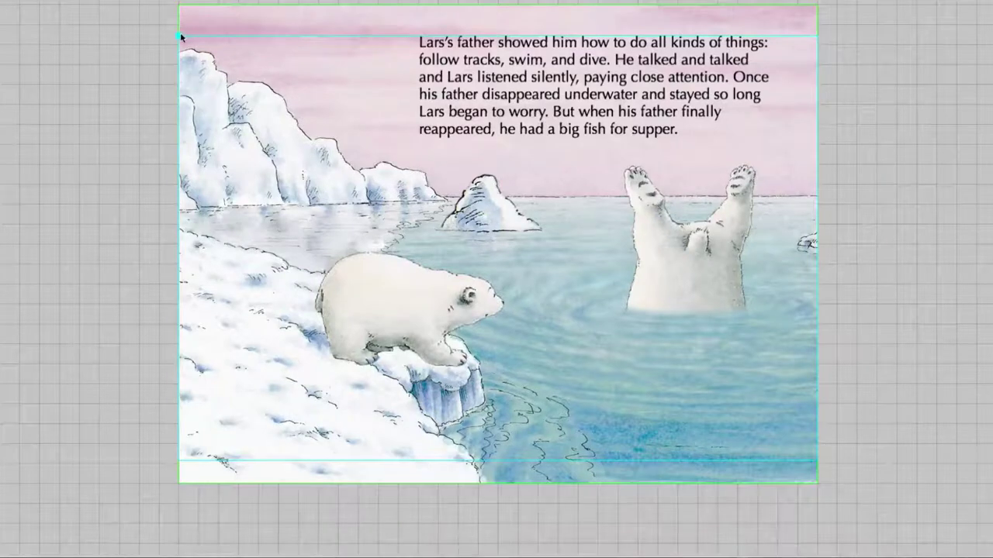
left_click_drag(178, 35, 179, 58)
key("ctrl+z")
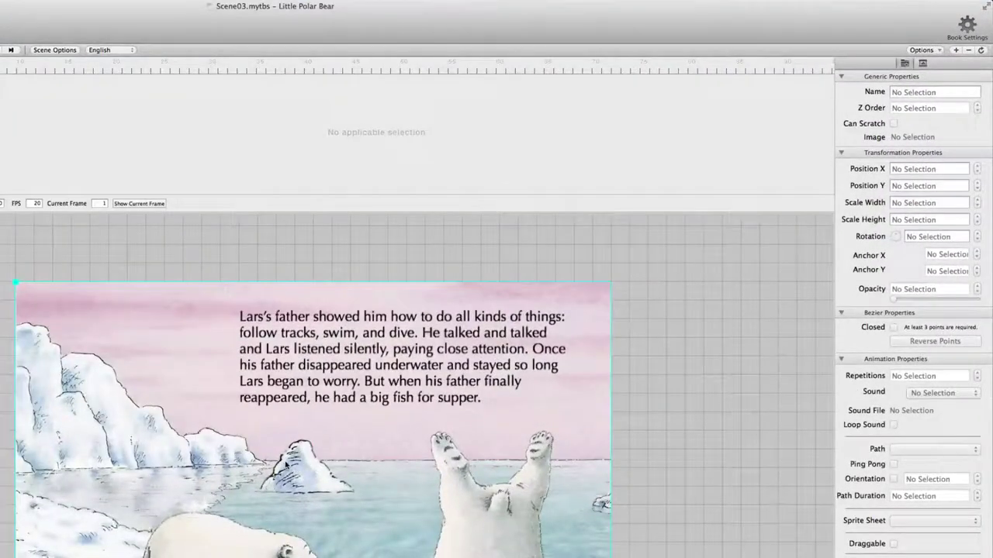
Check the father bear's Z order and move the Scene03_Ice iceberg partly behind him, at about X 681, Y 348.
left_click(289, 466)
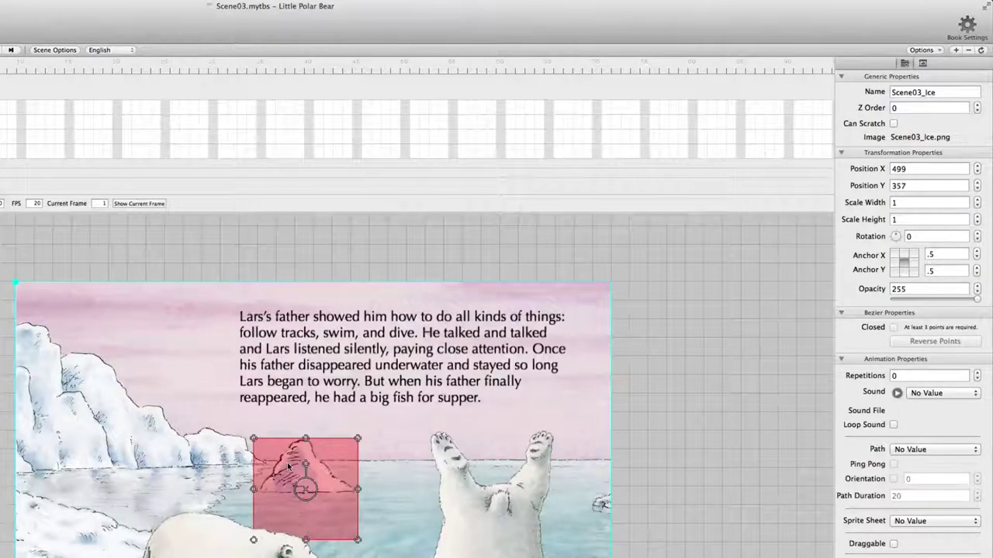
left_click_drag(288, 466, 353, 463)
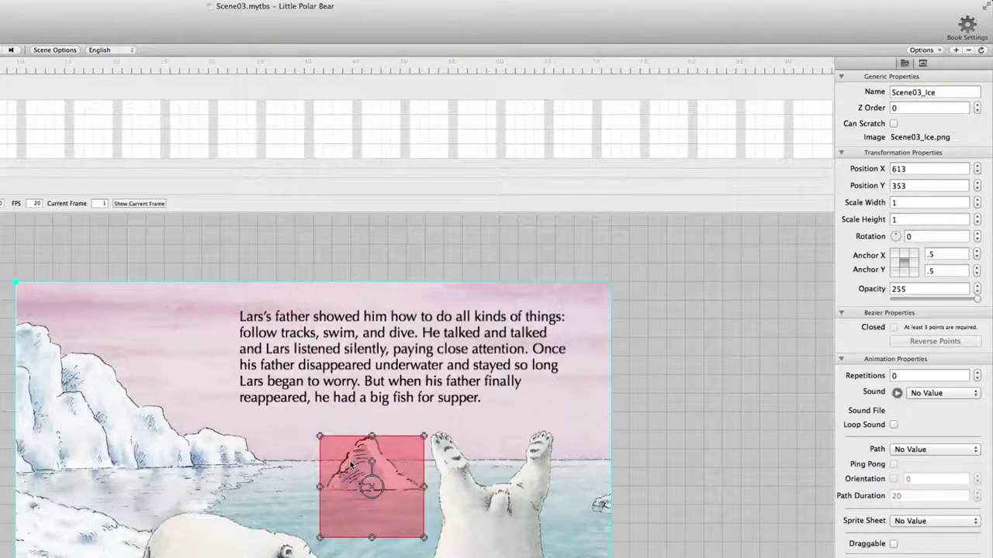
mouse_move(351, 464)
left_mouse_down()
mouse_move(392, 461)
mouse_move(348, 458)
left_mouse_up()
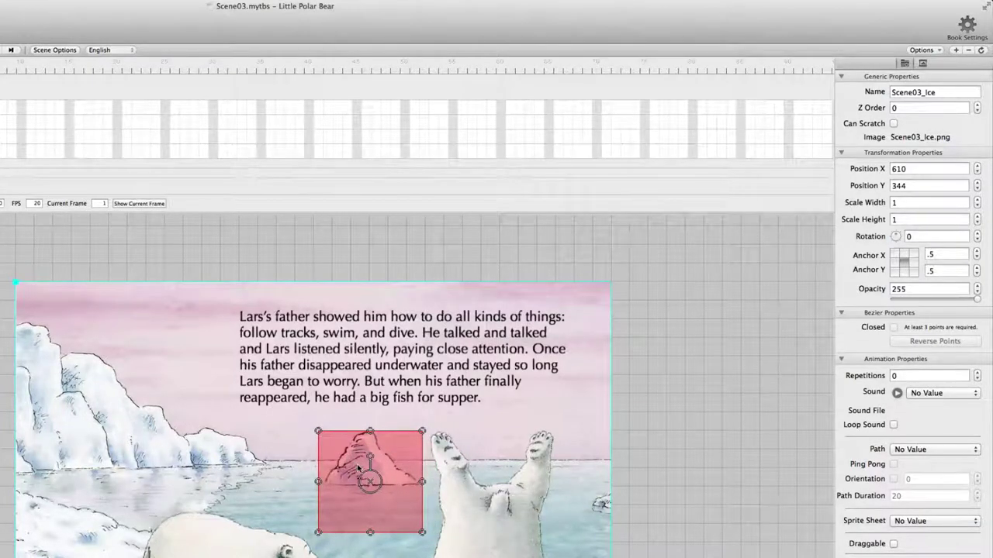
left_click(920, 109)
left_click(524, 532)
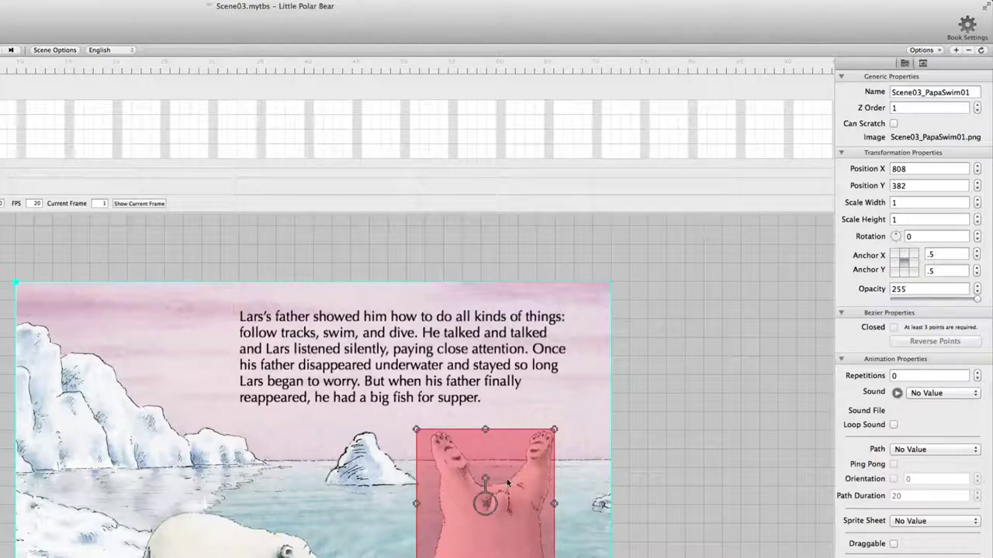
left_click(365, 471)
left_click_drag(365, 471, 407, 471)
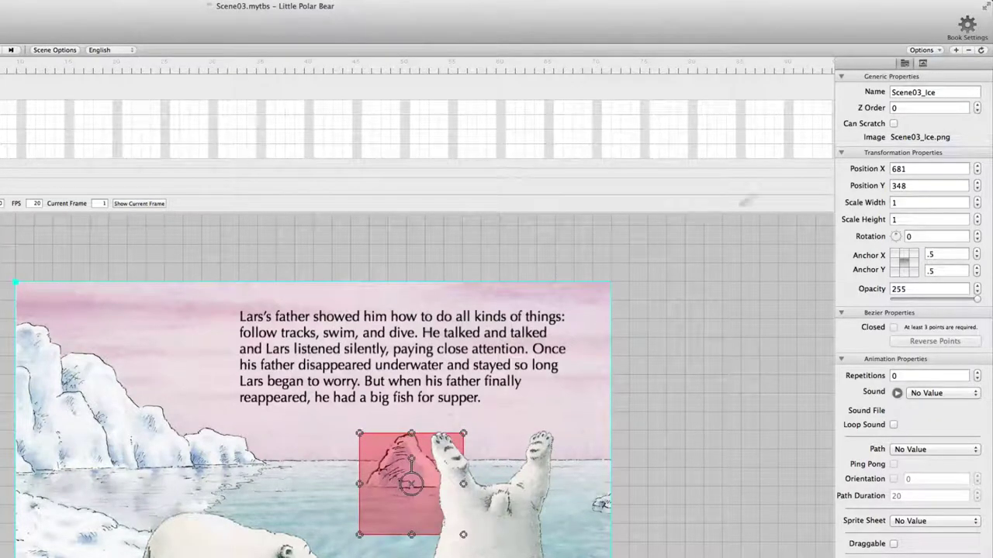
Raise the iceberg's Z order to 5 and move it over the father bear, at about X 733, Y 374.
left_click(978, 105)
left_click(978, 104)
left_click(978, 104)
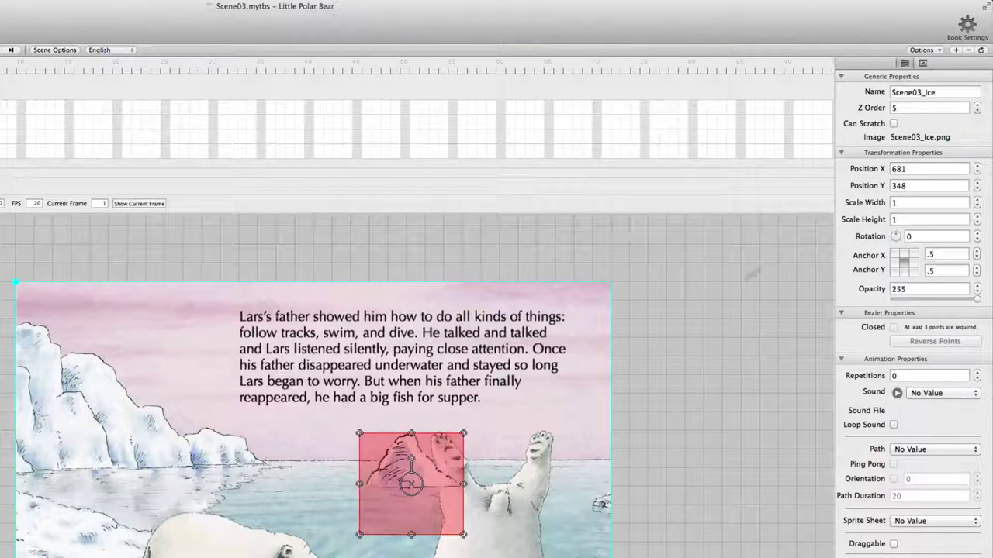
left_click_drag(425, 467, 454, 482)
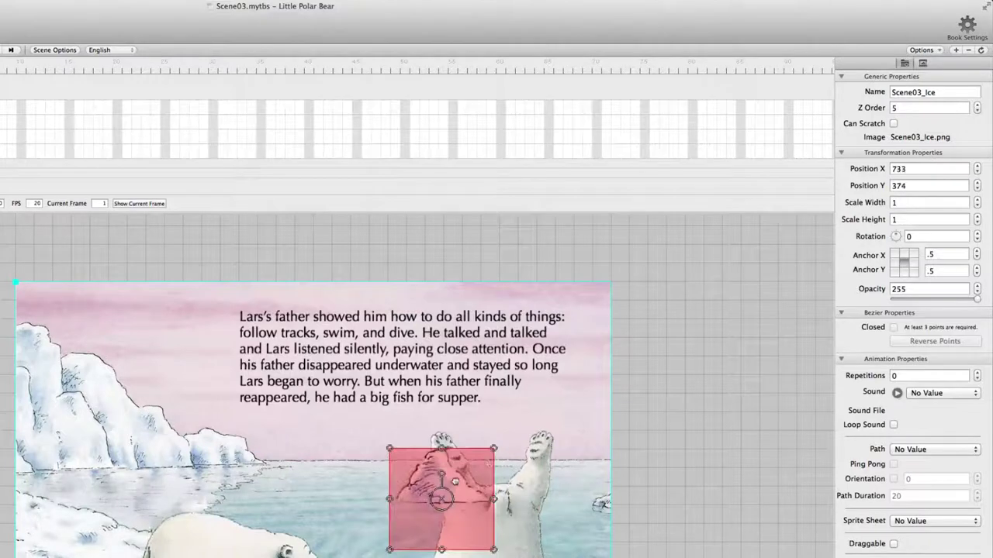
Set the iceberg's Z order back to 0 and move it clear of the father bear, to about X 567, Y 345.
left_click(978, 111)
left_click(978, 111)
left_click(978, 111)
left_click(978, 111)
left_click(978, 111)
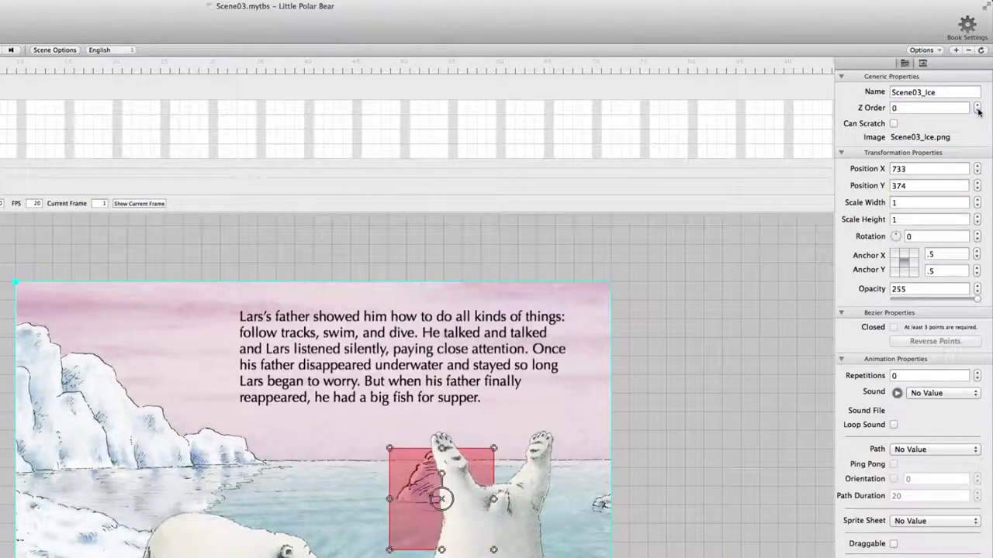
left_click_drag(440, 499, 345, 483)
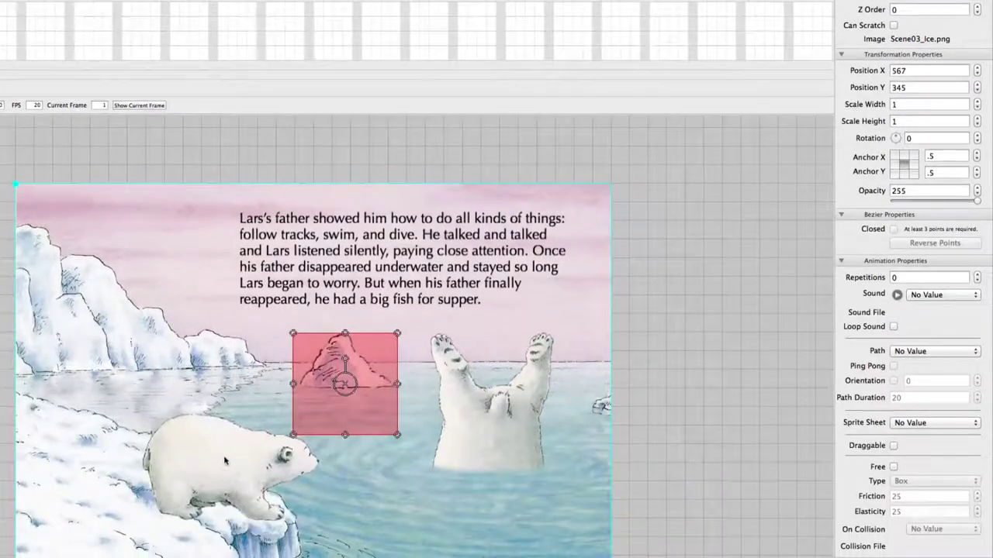
Set the Z order of Scene03_Lars to 10 and nudge the bear to about X 359, Y 485.
left_click(224, 461)
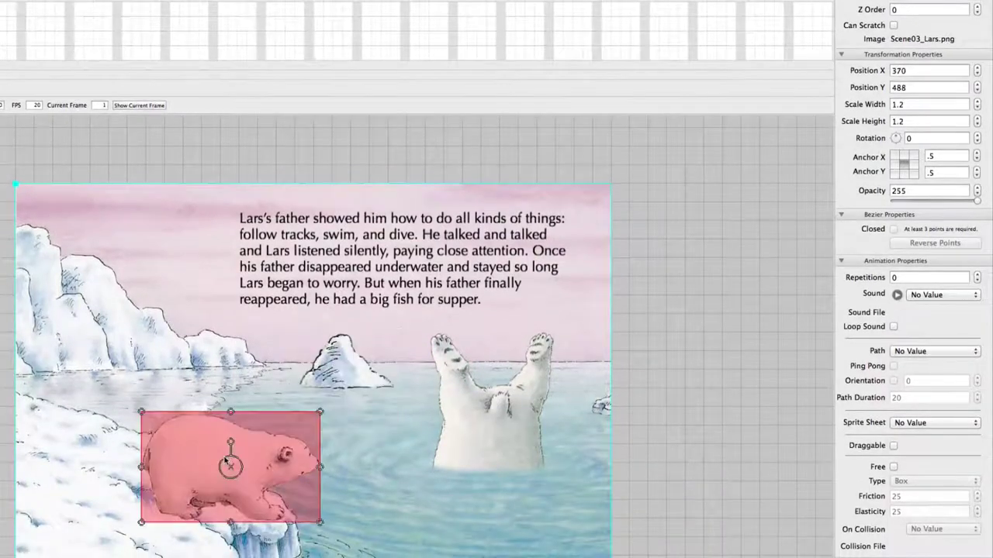
left_click(939, 10)
type("10")
key("Return")
mouse_move(258, 456)
left_mouse_down()
mouse_move(273, 388)
mouse_move(369, 391)
mouse_move(549, 452)
mouse_move(224, 458)
mouse_move(257, 458)
left_mouse_up()
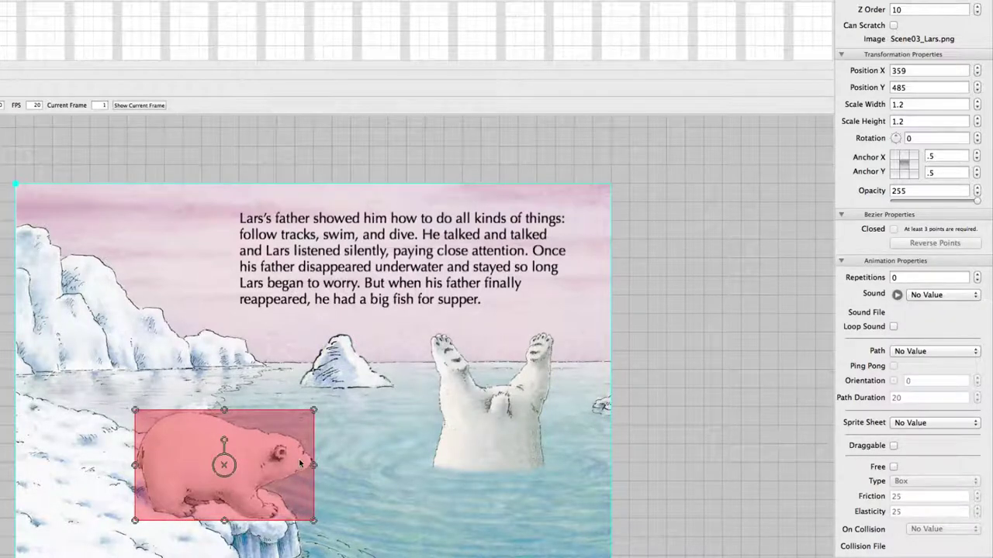
Scale the iceberg's width and height to 1.2 and place it behind Lars, at about X 293, Y 365.
left_click(347, 373)
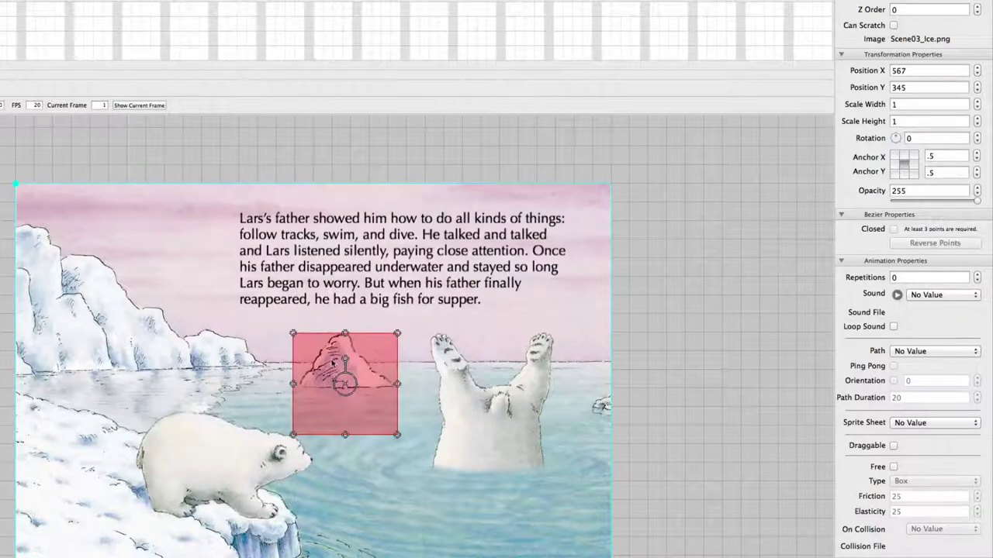
left_click_drag(332, 363, 159, 367)
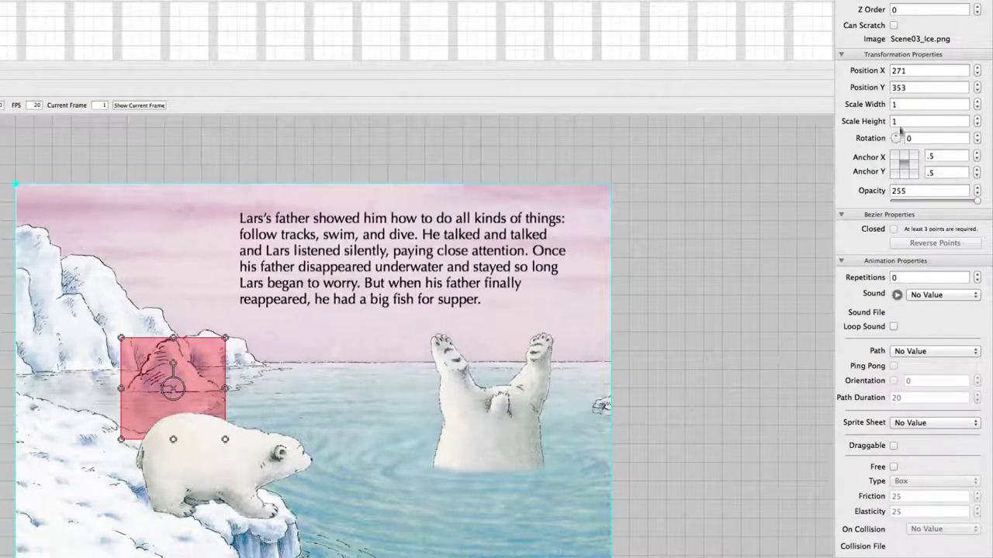
left_click(904, 103)
left_click(977, 101)
left_click(977, 101)
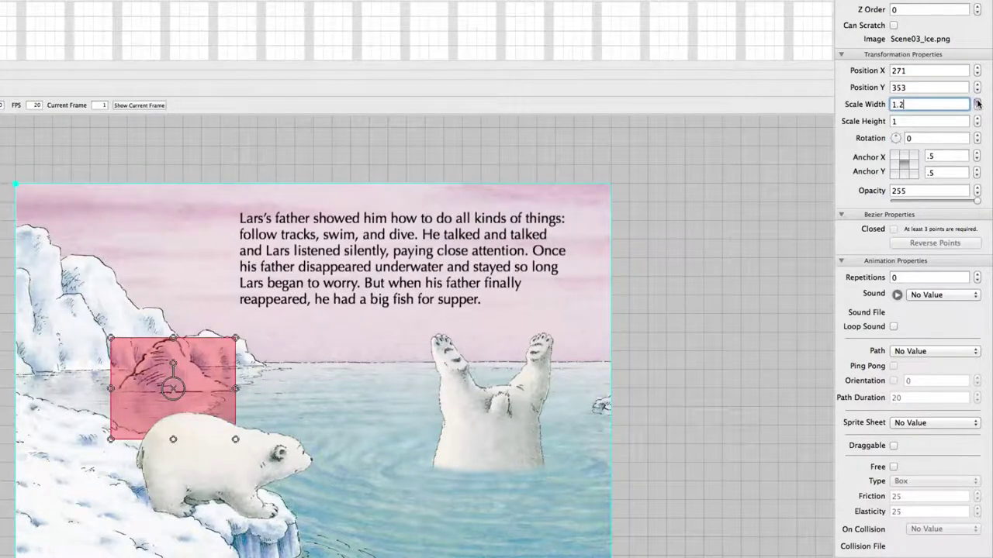
left_click(978, 118)
left_click(978, 118)
left_click_drag(169, 346, 180, 353)
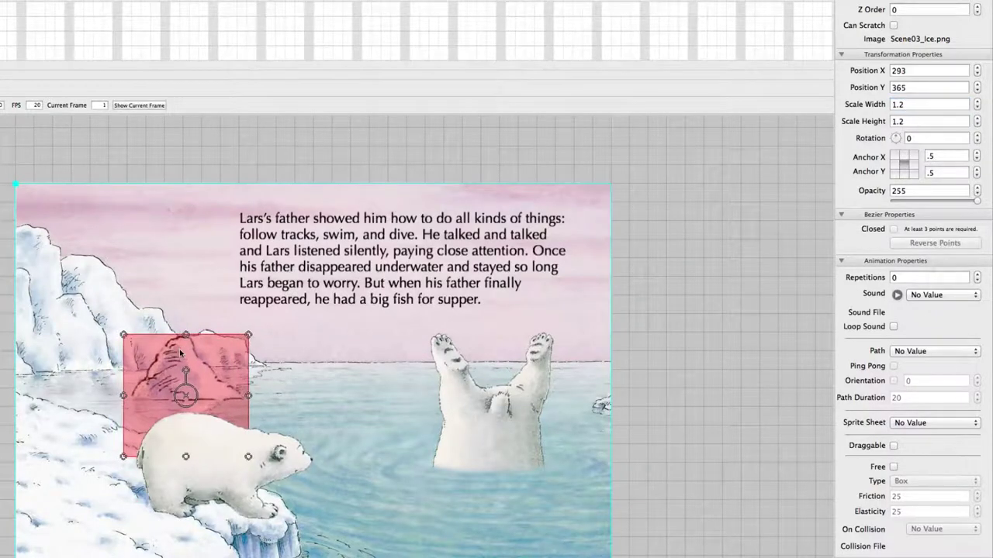
left_click(304, 350)
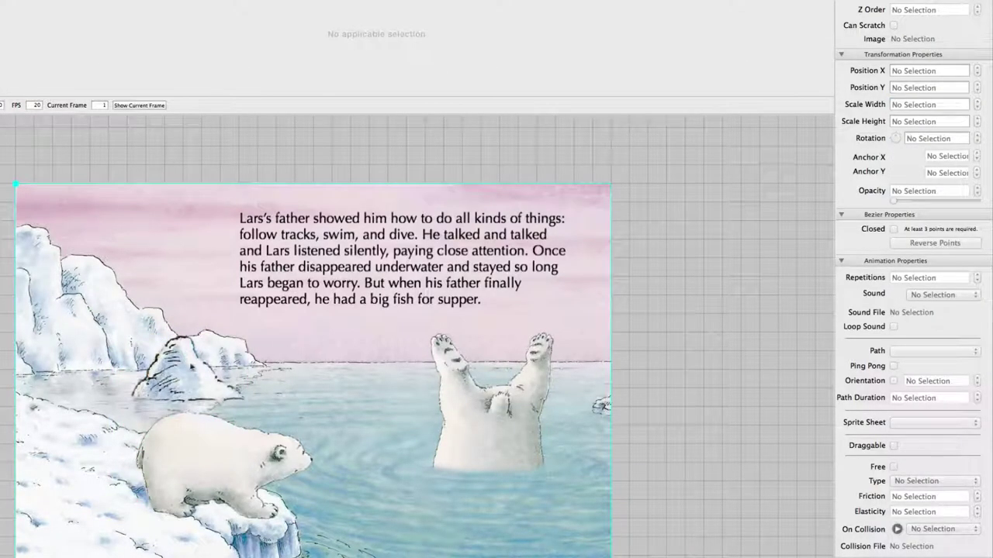
Turn on animation recording for Scene03_Ice and set a position key at frame 1.
left_click(180, 366)
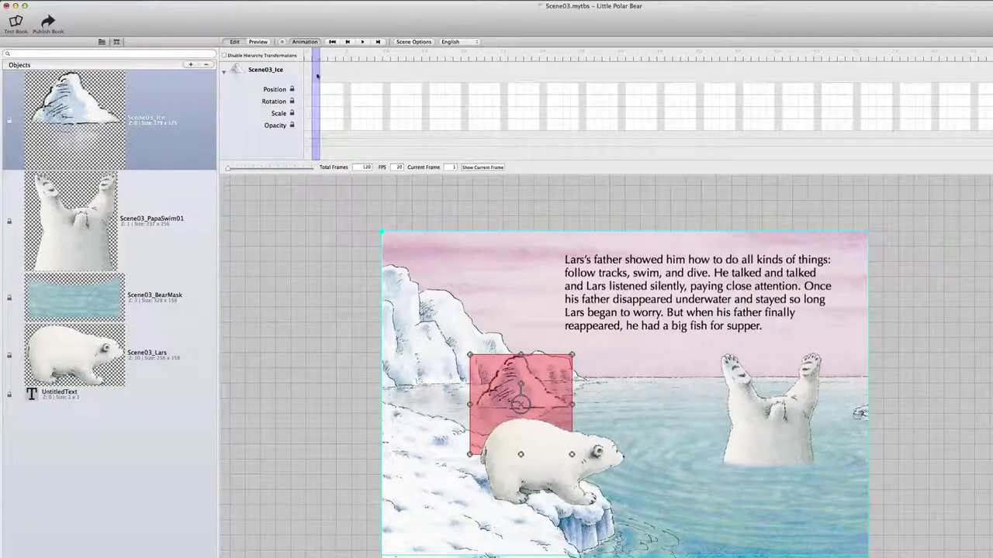
mouse_move(317, 57)
left_mouse_down()
mouse_move(693, 56)
mouse_move(316, 56)
left_mouse_up()
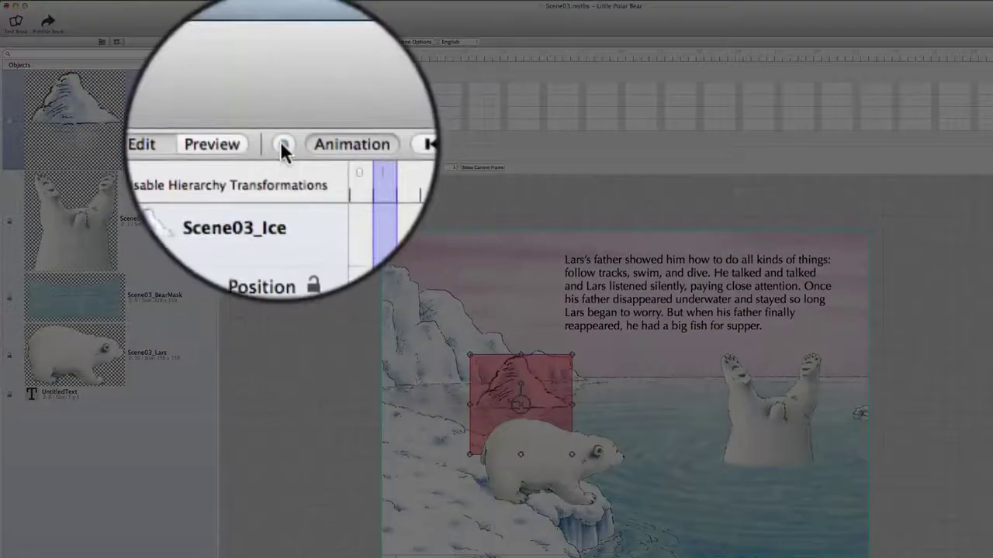
left_click(282, 147)
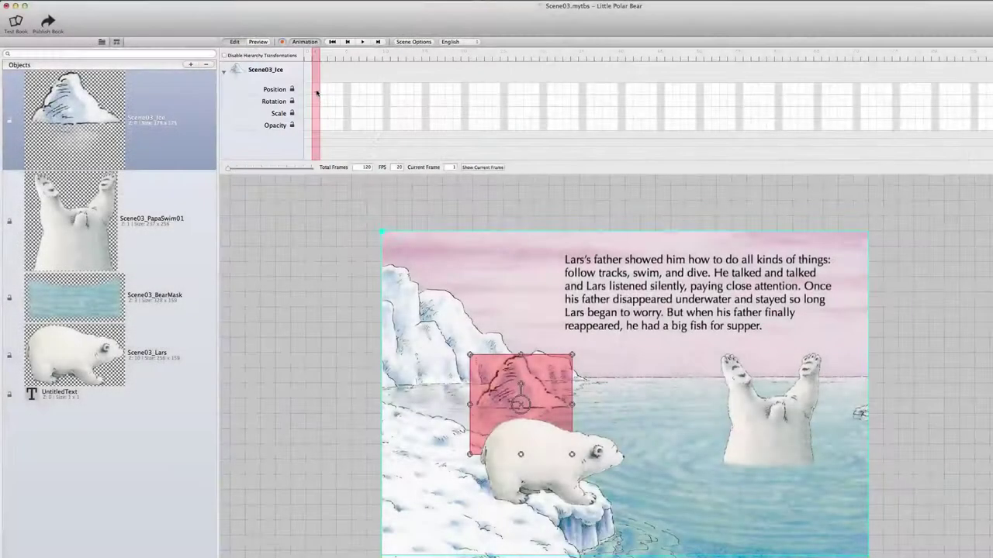
left_click(316, 89)
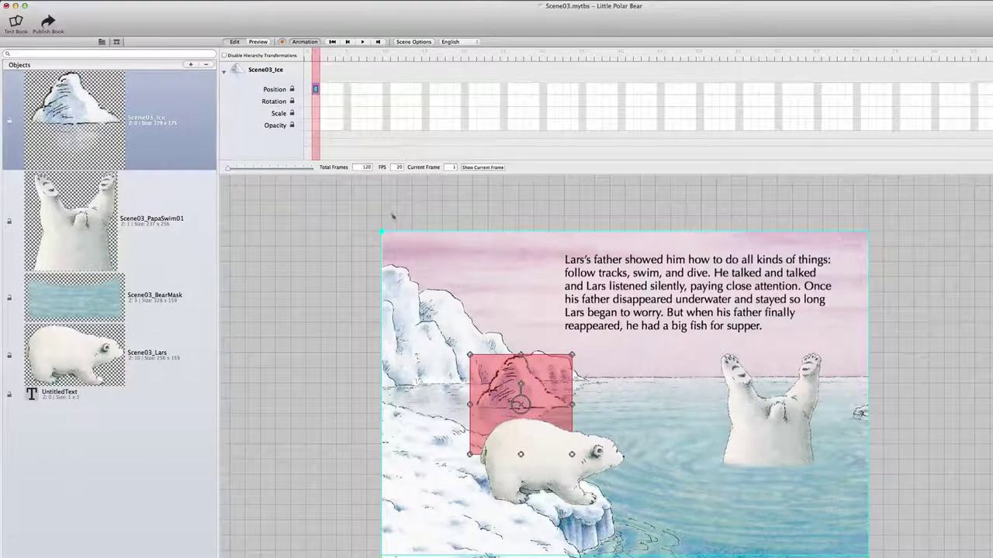
Set a second position key for Scene03_Ice at frame 20.
scroll(463, 365, "right", 1)
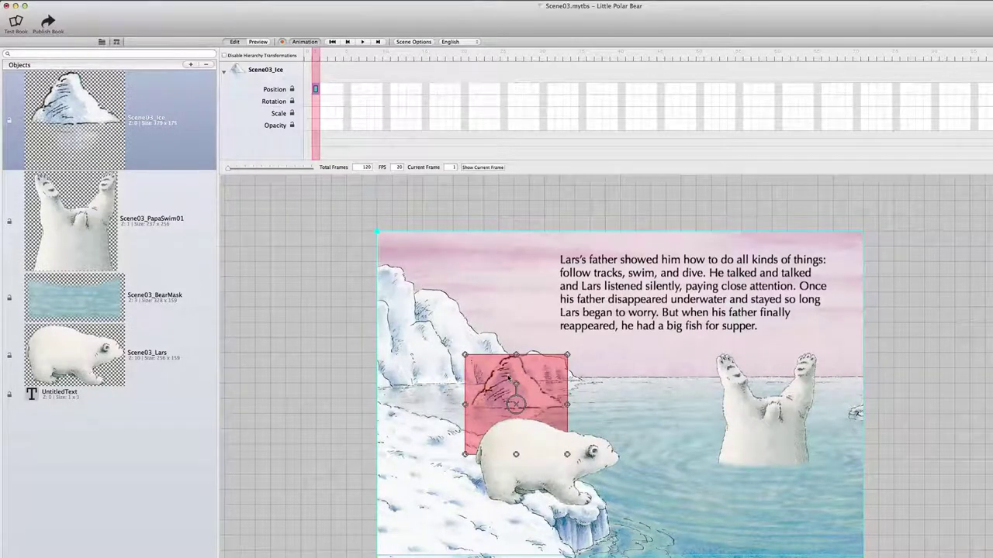
left_click(466, 52)
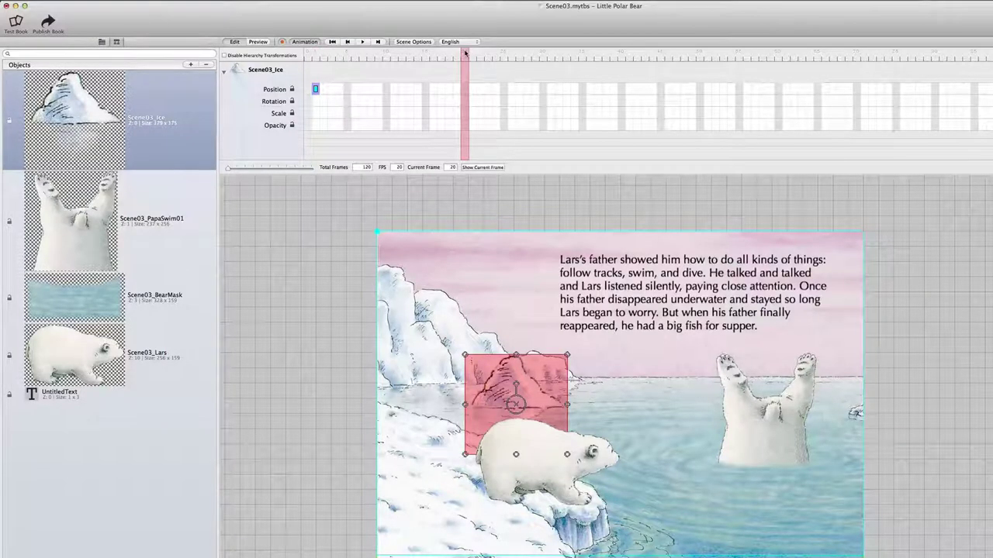
left_click(464, 89)
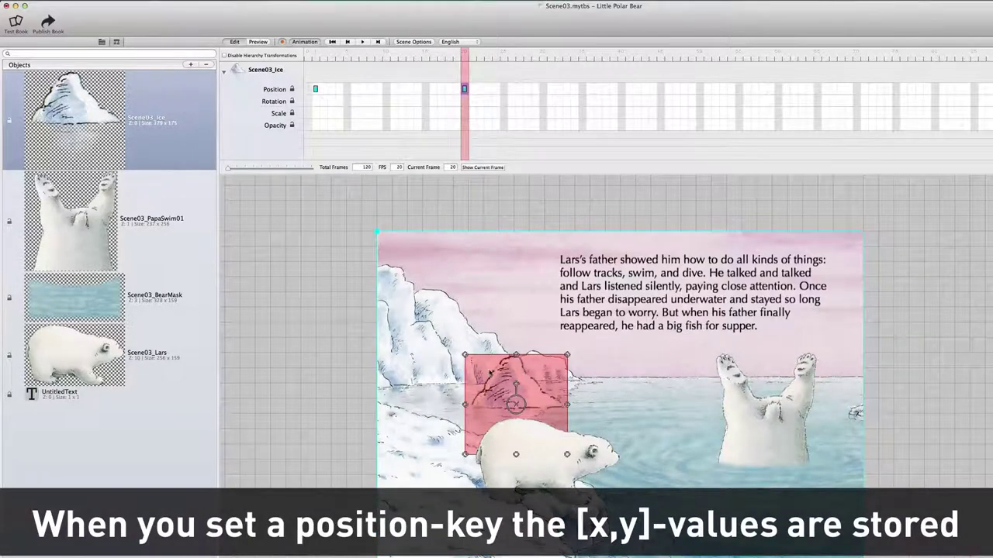
Move the iceberg across the water to beside the father bear at frame 20, and scrub back to frame 1 to preview the motion.
left_click_drag(315, 56, 463, 62)
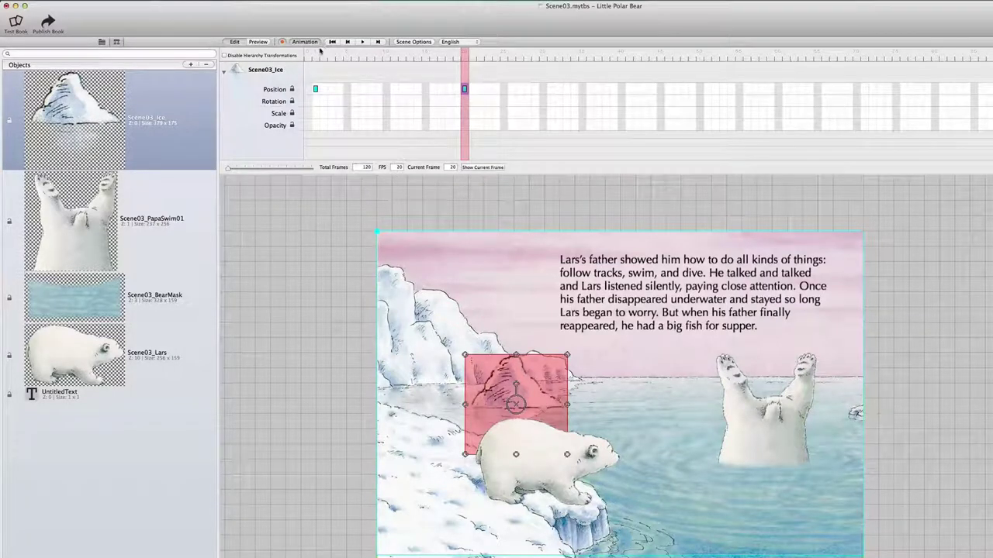
left_click_drag(318, 50, 466, 57)
left_click_drag(494, 374, 644, 371)
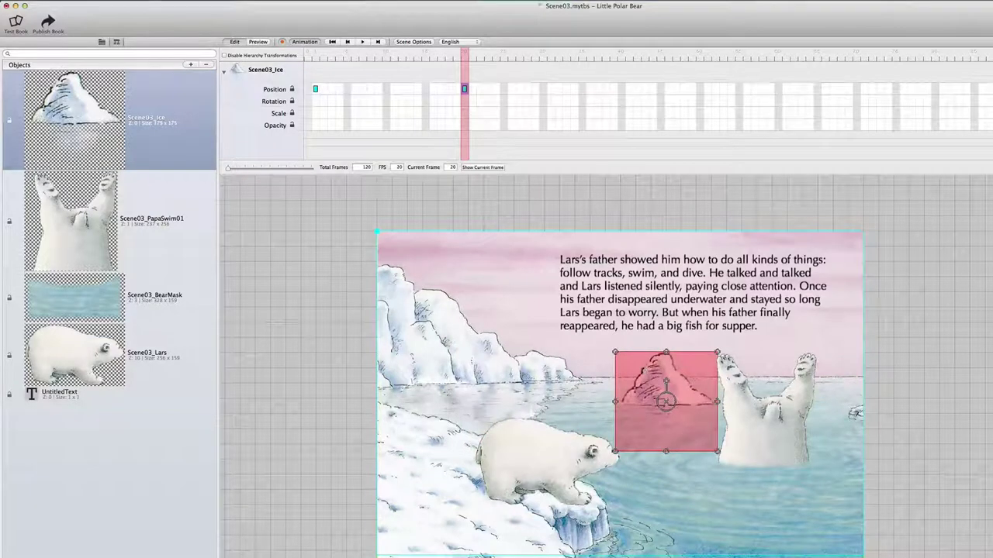
left_click_drag(465, 53, 315, 59)
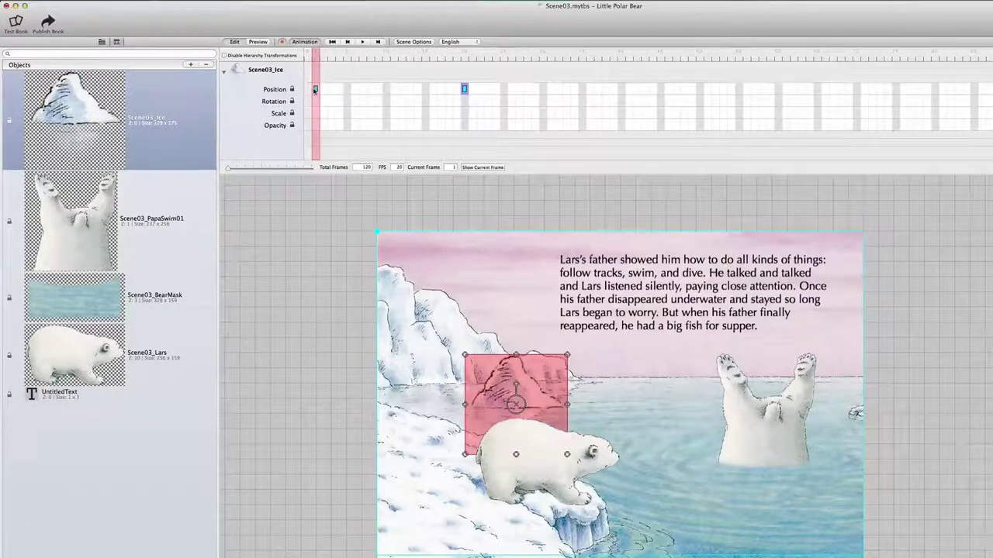
Check the iceberg's position at frame 20, then preview the scene and return to edit mode.
left_click(466, 56)
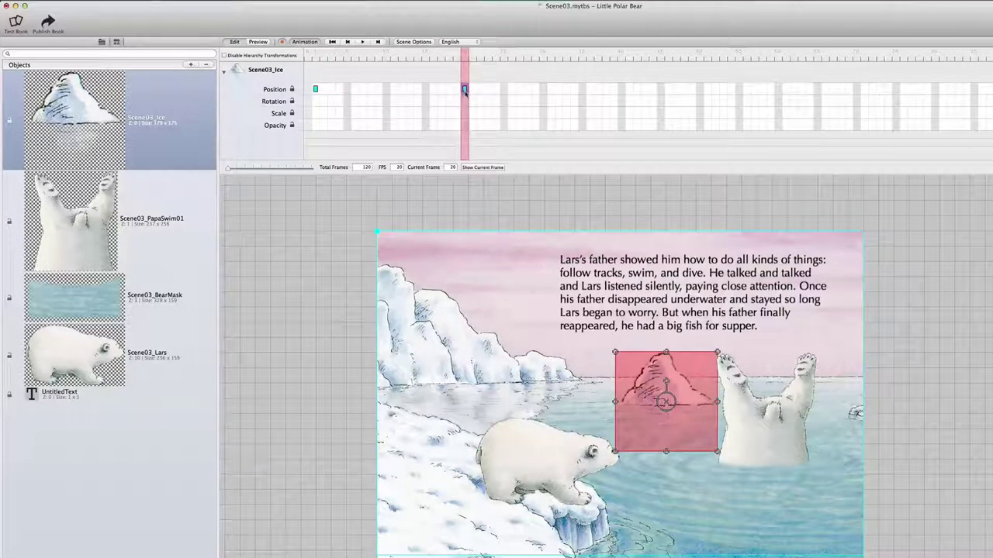
mouse_move(466, 65)
left_mouse_down()
mouse_move(319, 63)
mouse_move(466, 61)
left_mouse_up()
scroll(446, 187, "left", 1)
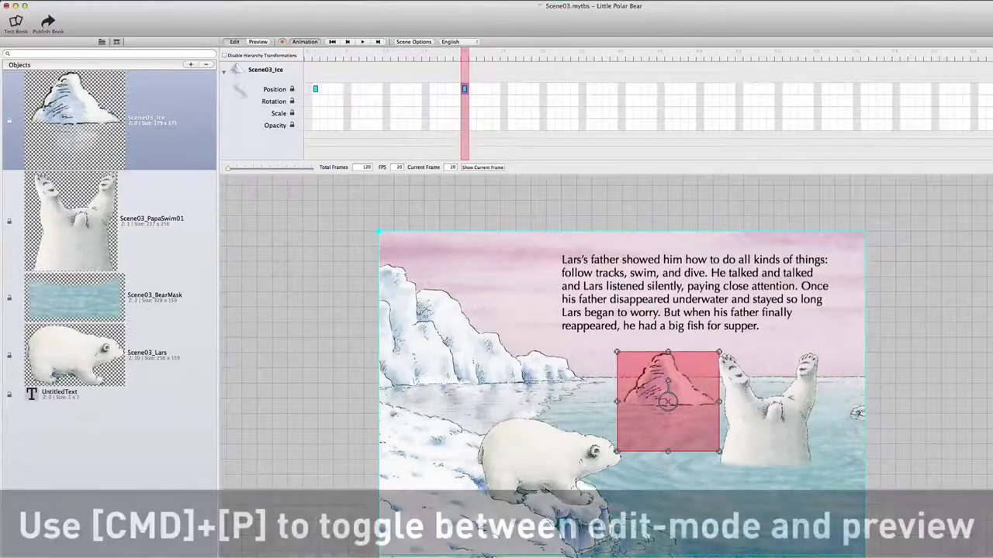
left_click(124, 1)
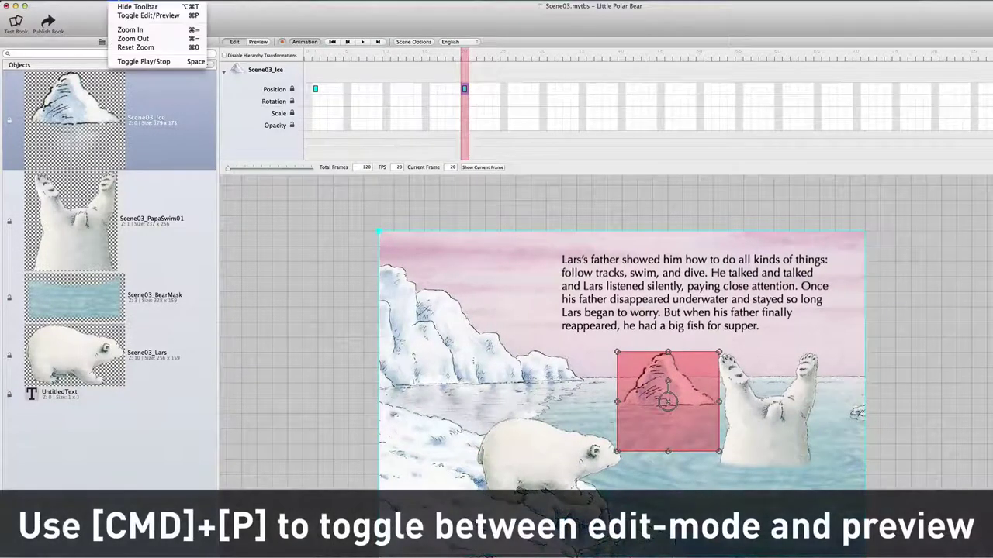
left_click(129, 16)
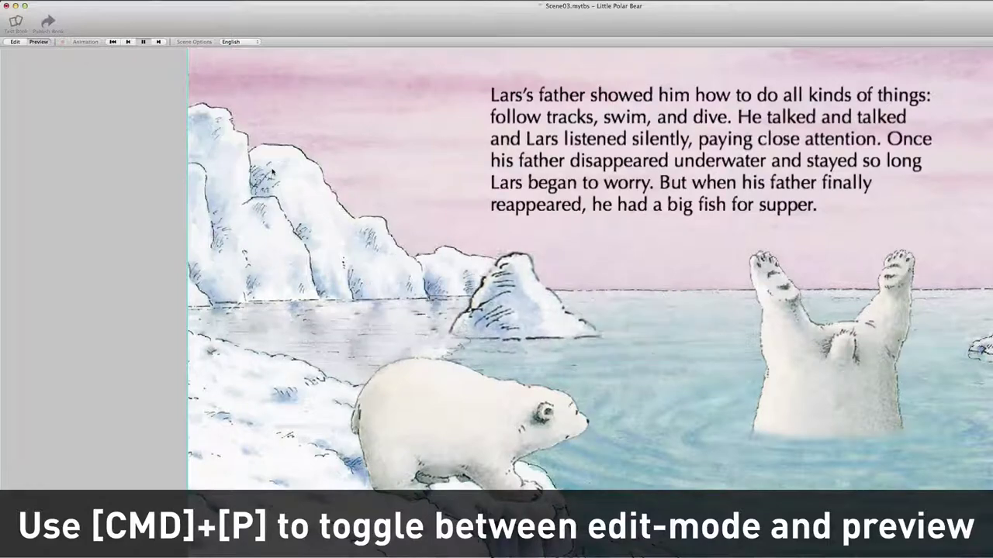
key("super+p")
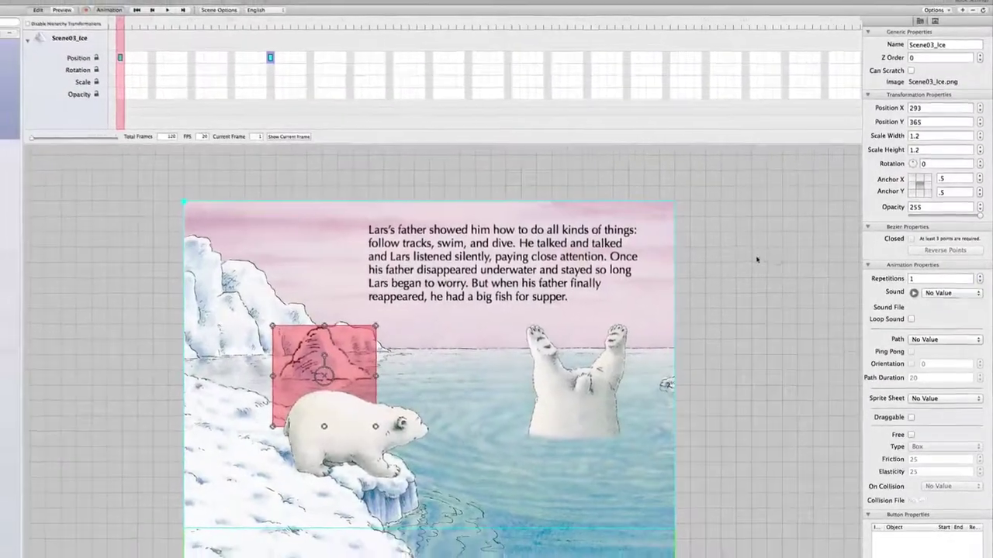
left_click(594, 244)
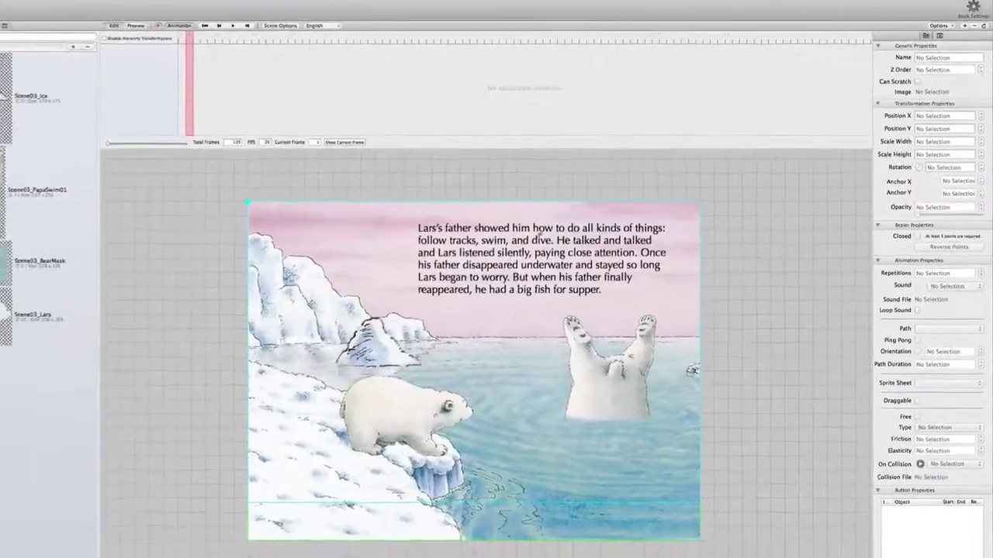
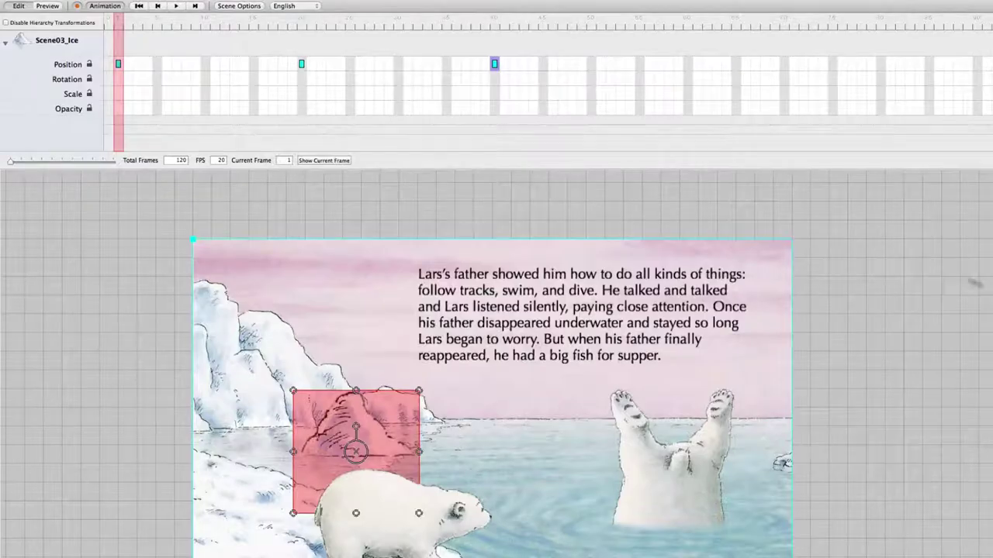
Preview the looping iceberg animation, then compare the iceberg's position at frames 1 and 40.
key("super+Return")
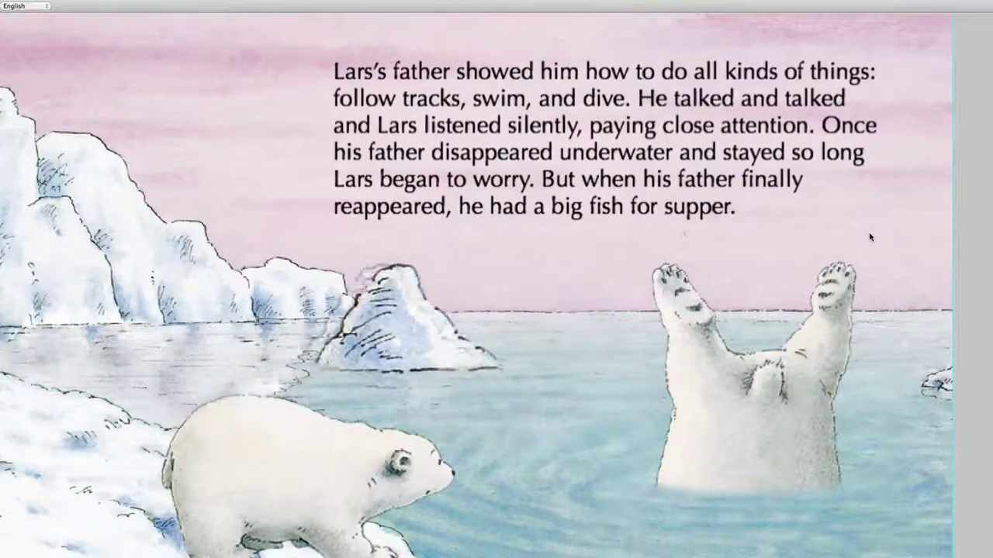
key("Escape")
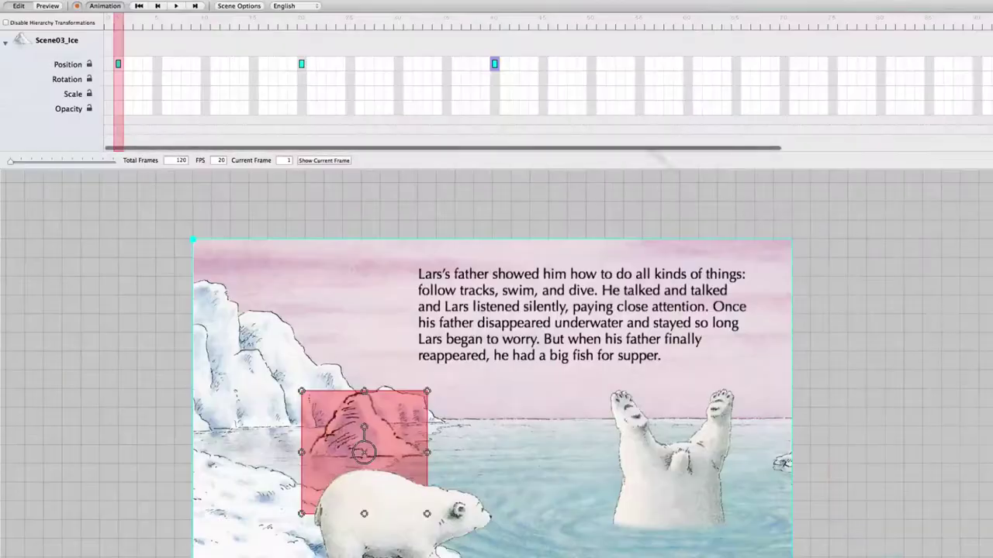
left_click(496, 23)
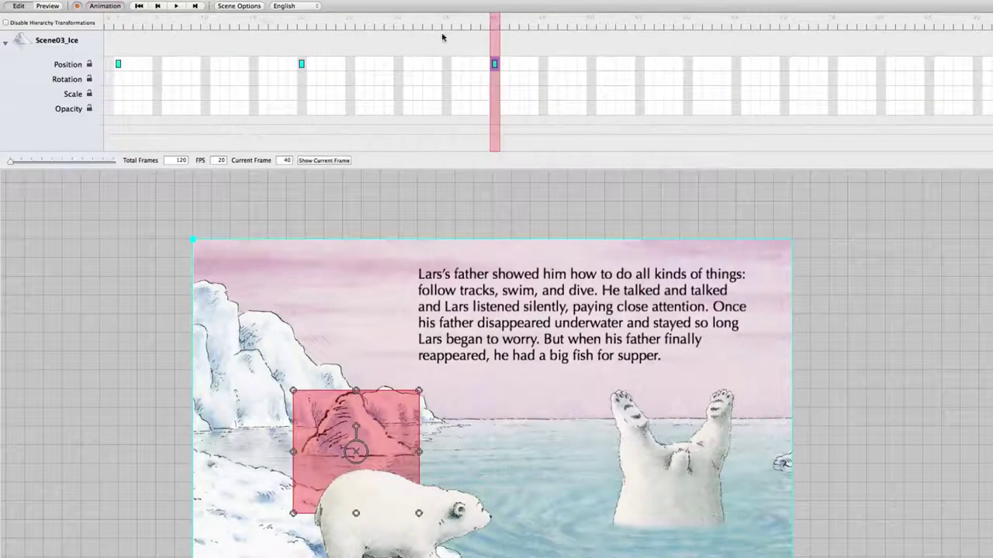
left_click(120, 22)
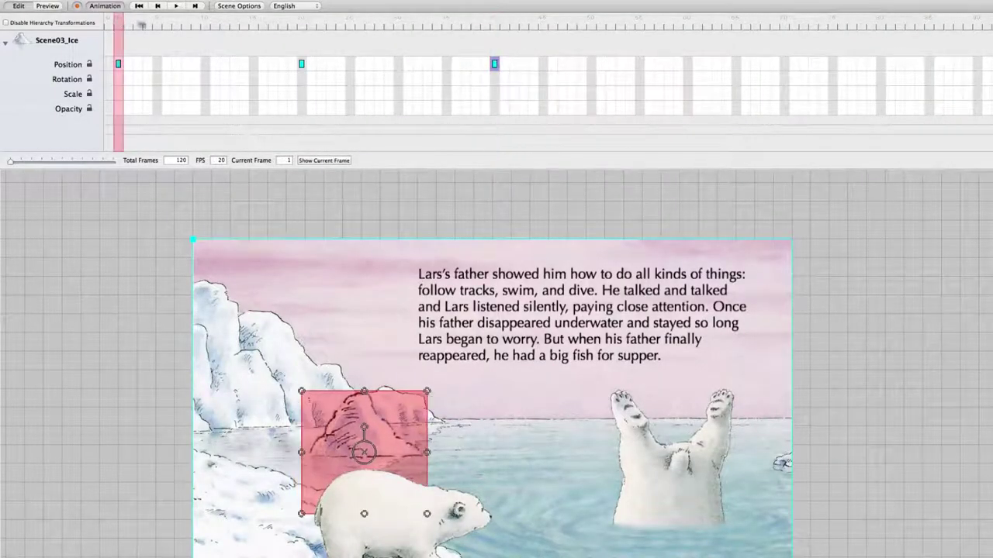
left_click(495, 22)
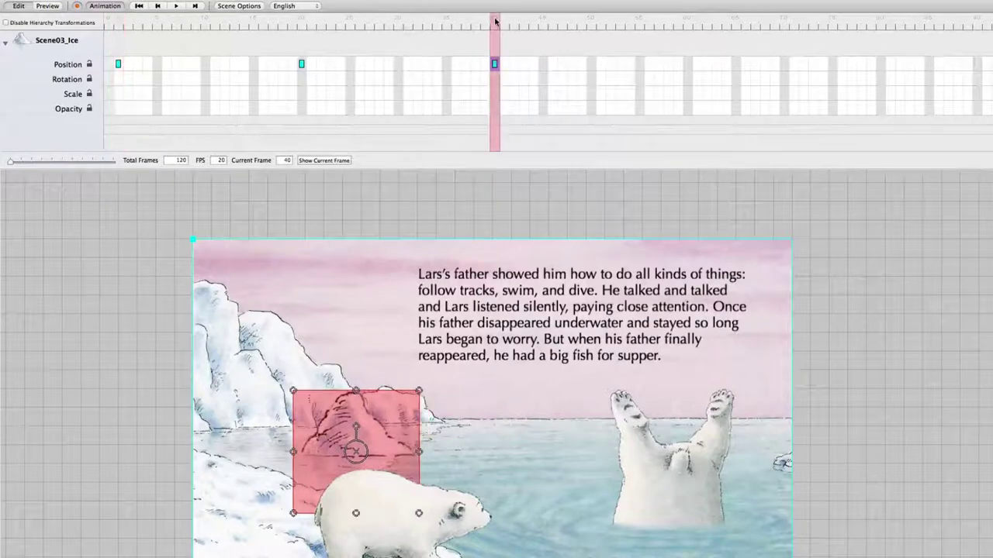
left_click(120, 21)
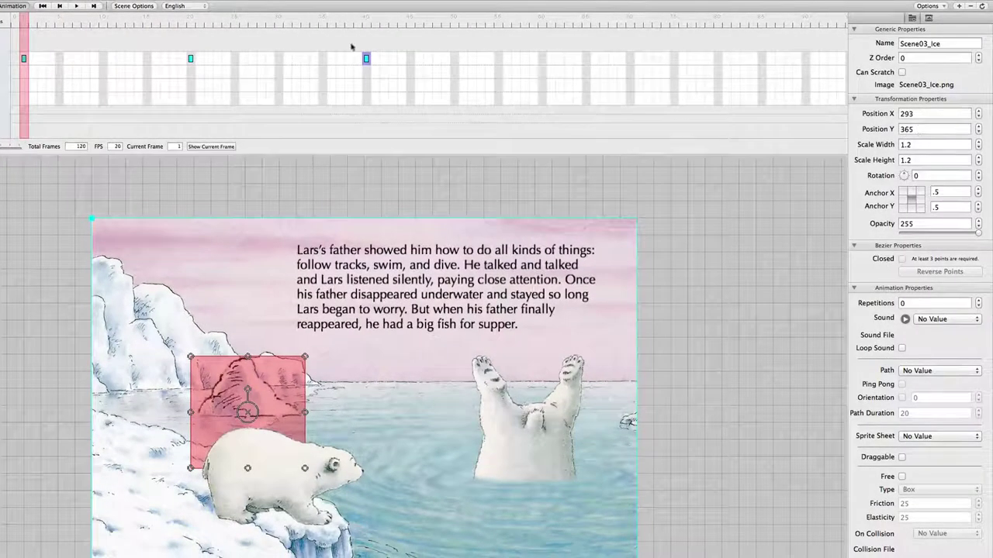
At frame 40, set the iceberg's Position X to 293 and Position Y to 365.
left_click(367, 20)
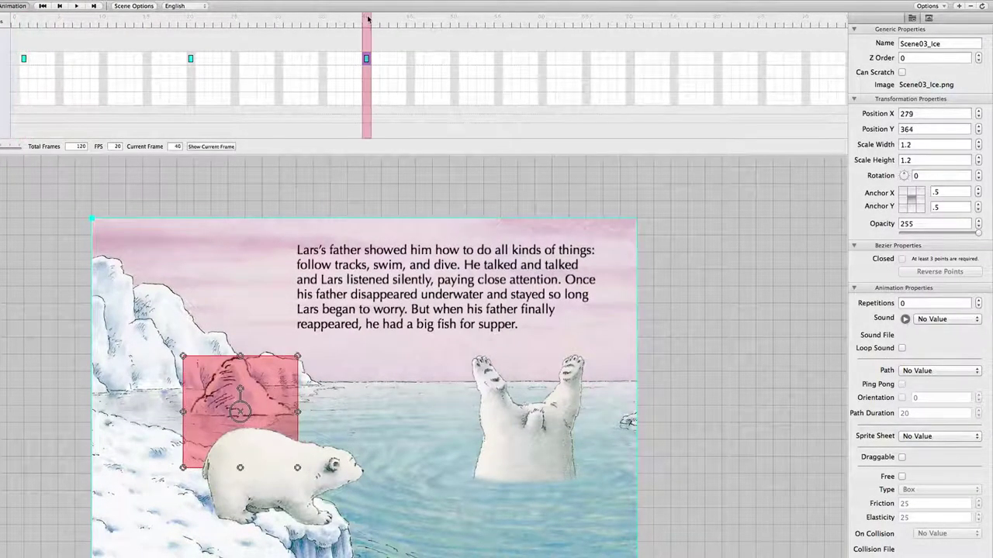
double_click(916, 114)
type("2")
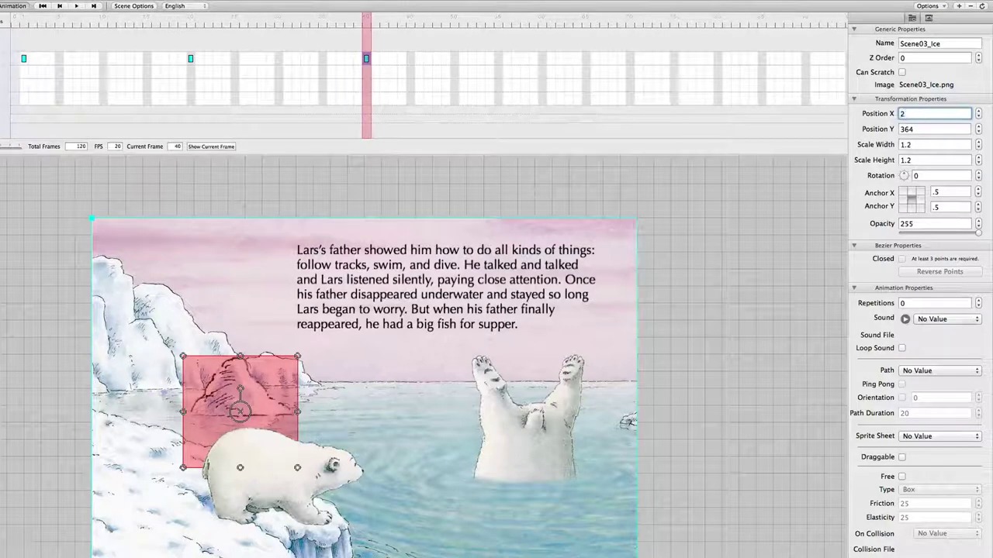
type("93")
key("Tab")
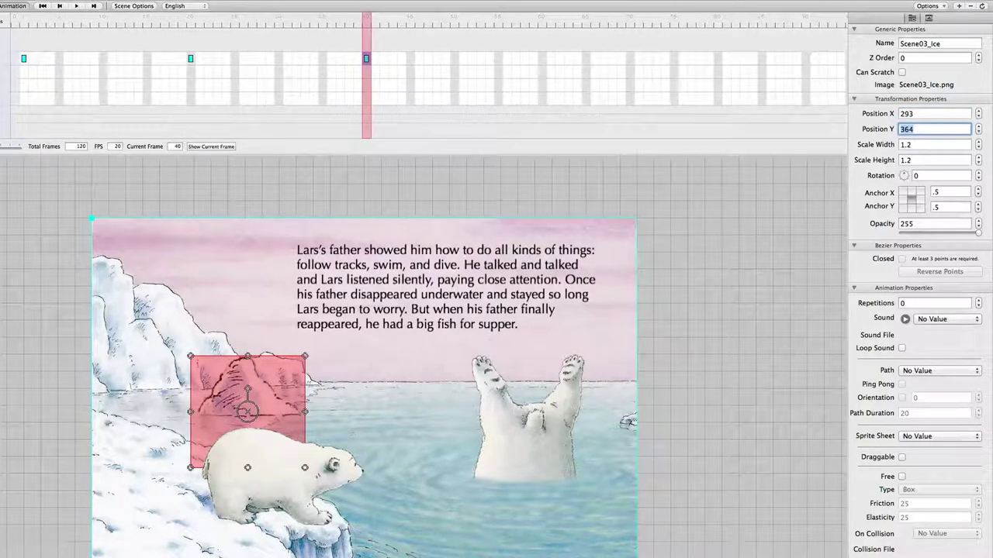
key("Return")
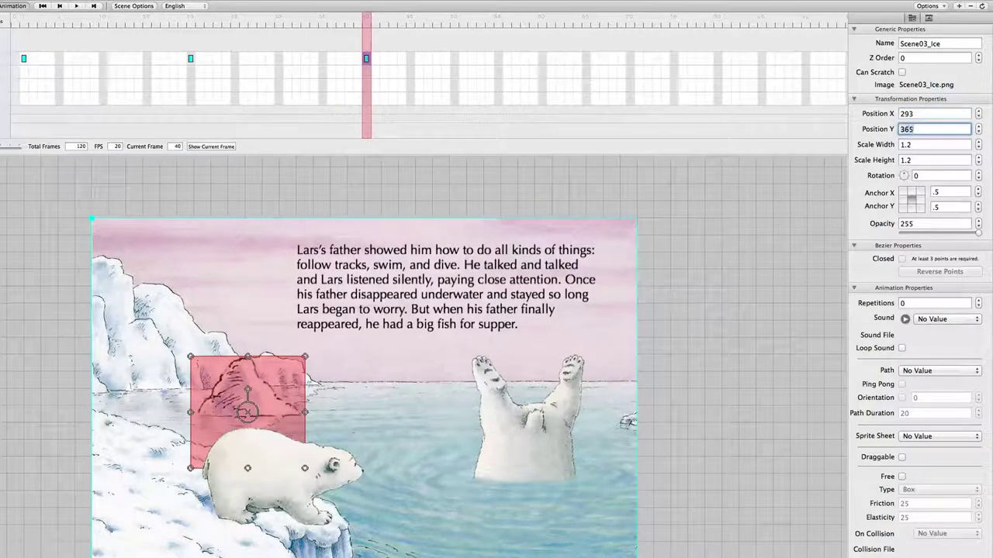
Preview the adjusted iceberg loop, then return to editing with nothing selected.
key("super+r")
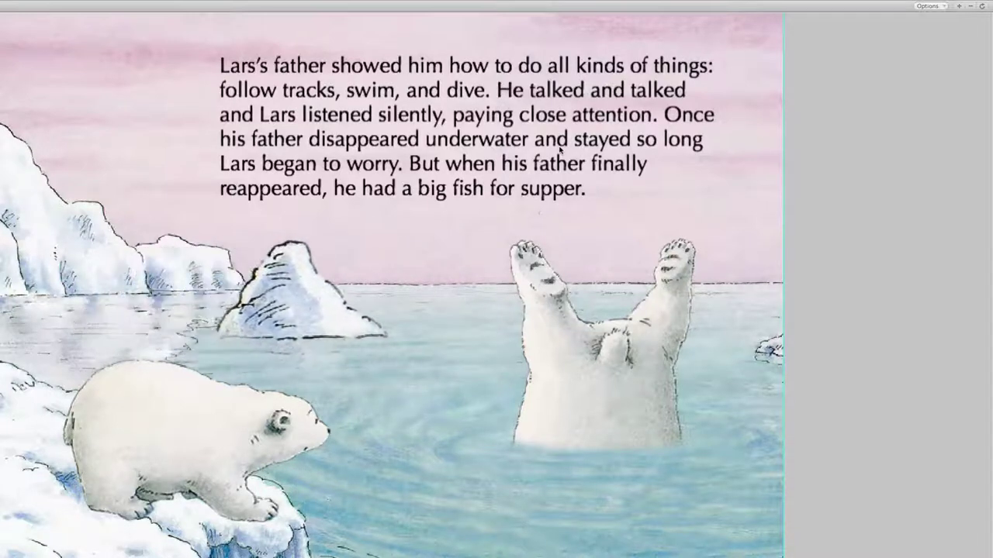
key("Escape")
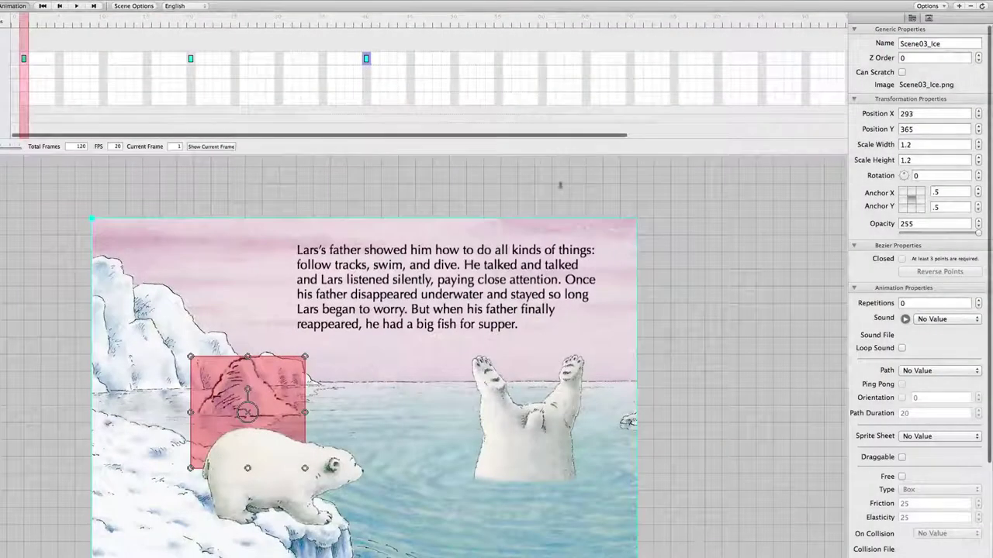
left_click(452, 200)
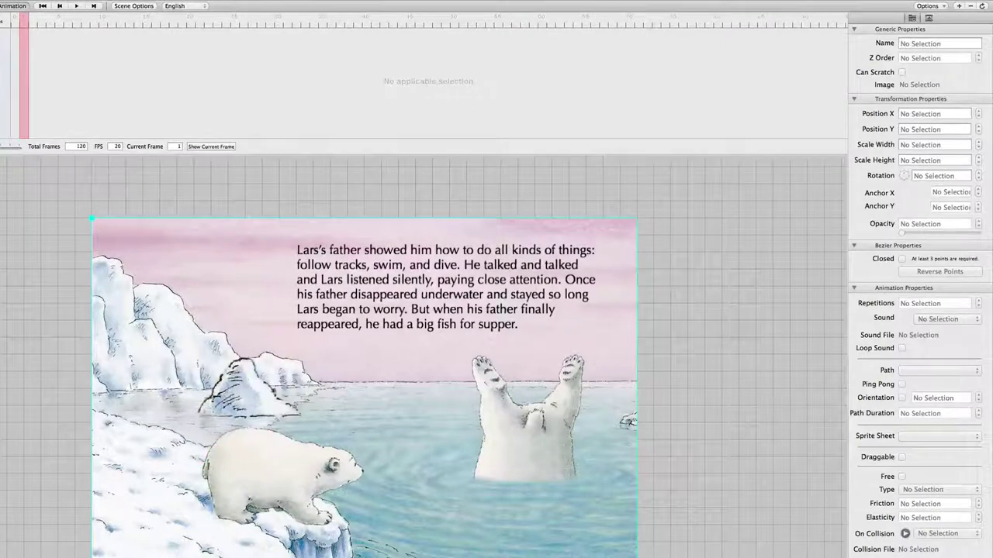
Delete all position keys of Scene03_Ice, then deselect it.
left_click(250, 394)
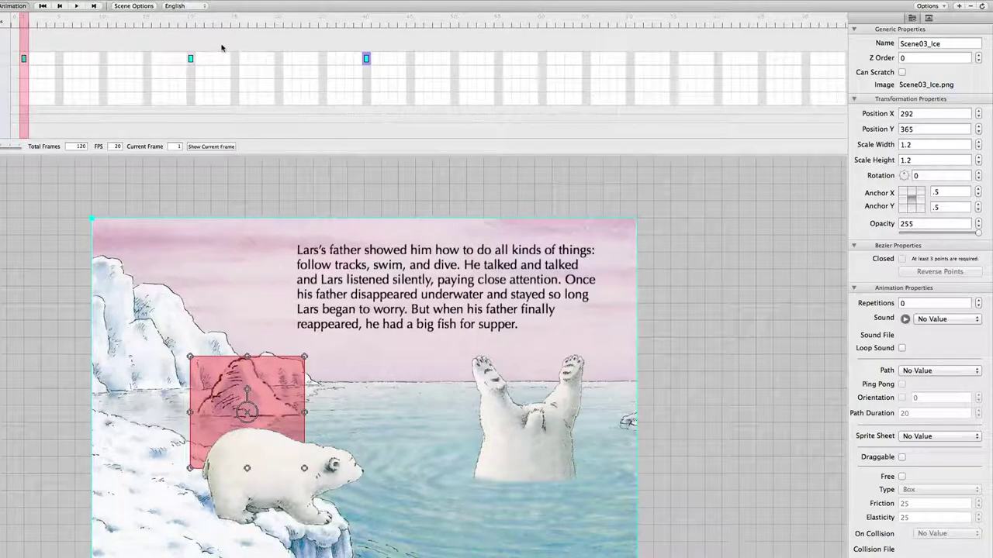
right_click(190, 58)
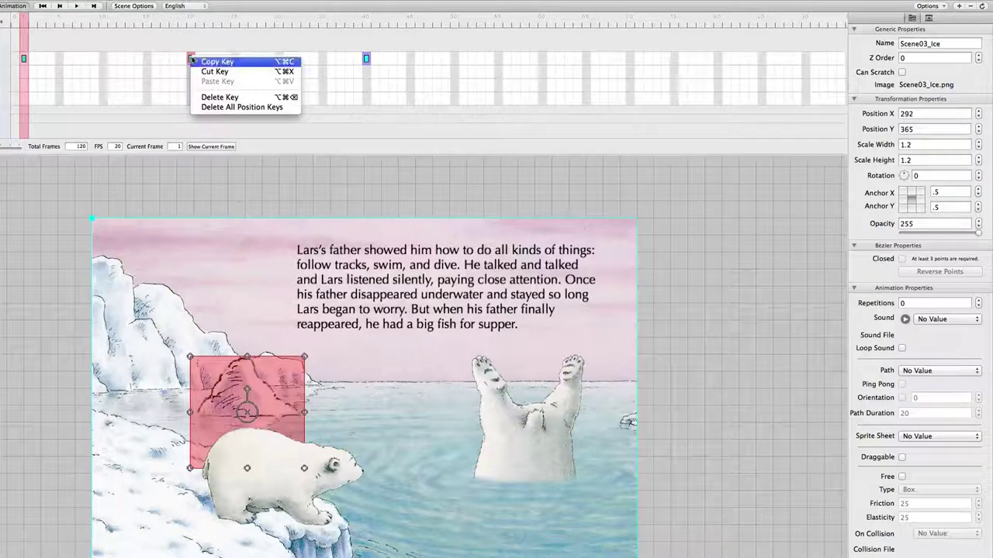
left_click(215, 107)
left_click(260, 193)
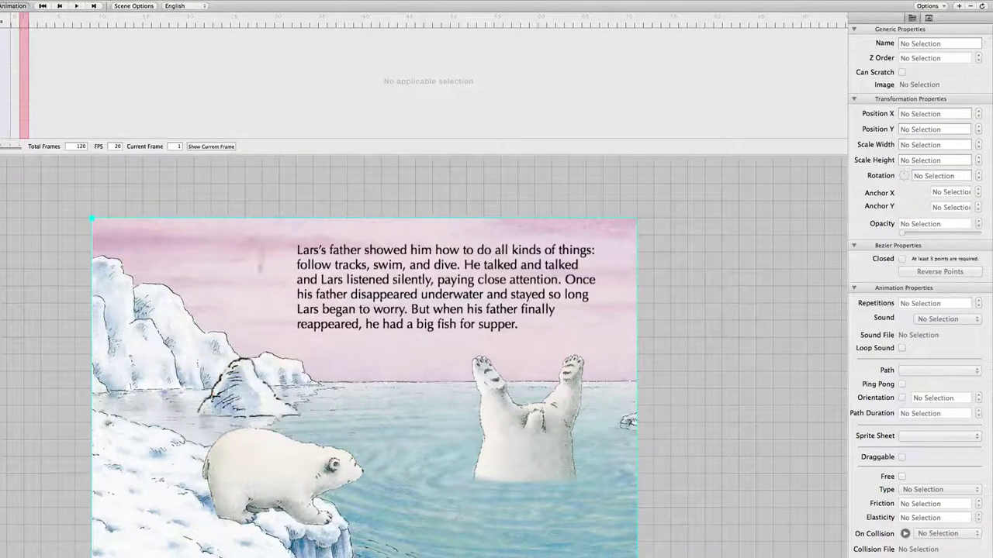
Set position keys for Scene03_Ice at frames 1 and 40 with the iceberg in its starting place behind Lars.
left_click(236, 365)
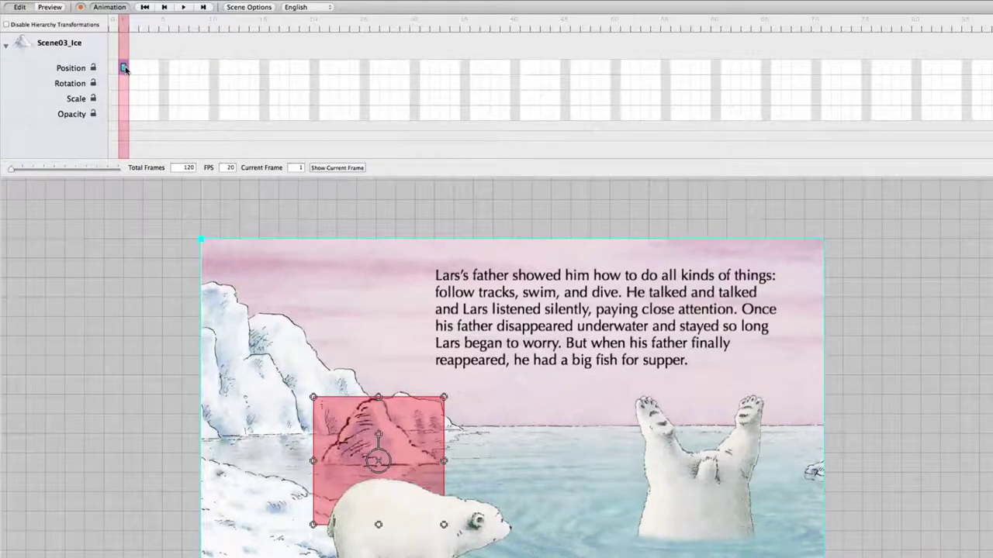
left_click(515, 68)
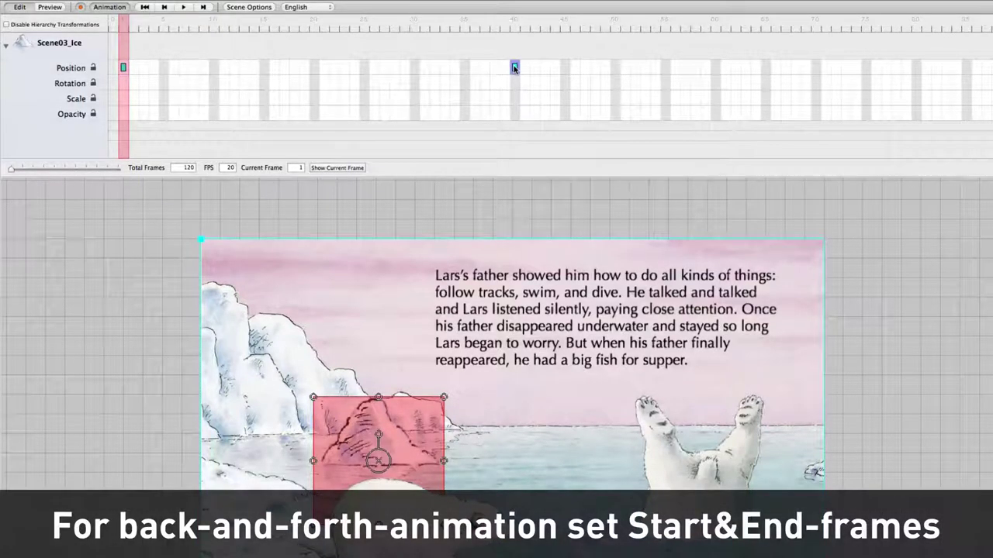
left_click(514, 24)
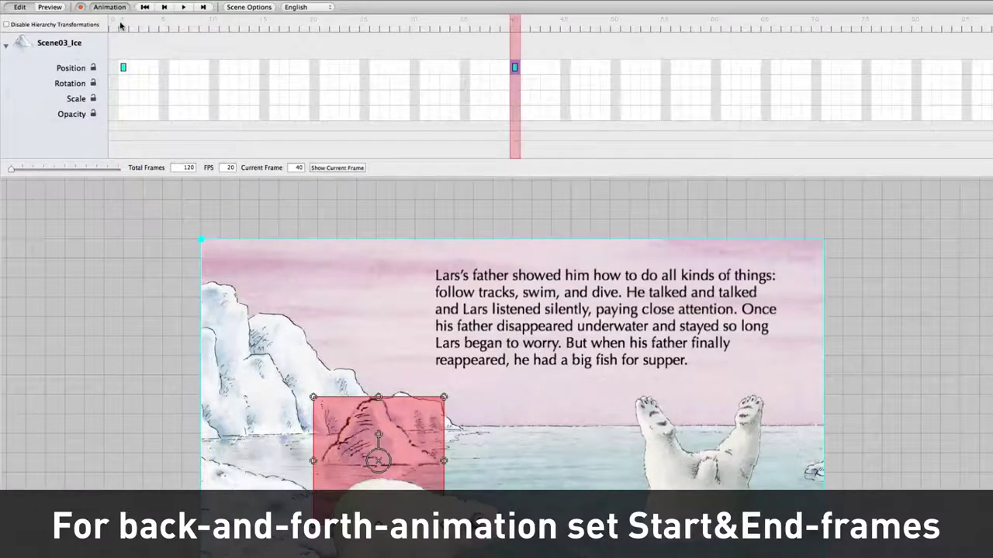
Key the iceberg's position beside the father bear at frame 20 and preview the back-and-forth motion.
left_click_drag(121, 26, 309, 28)
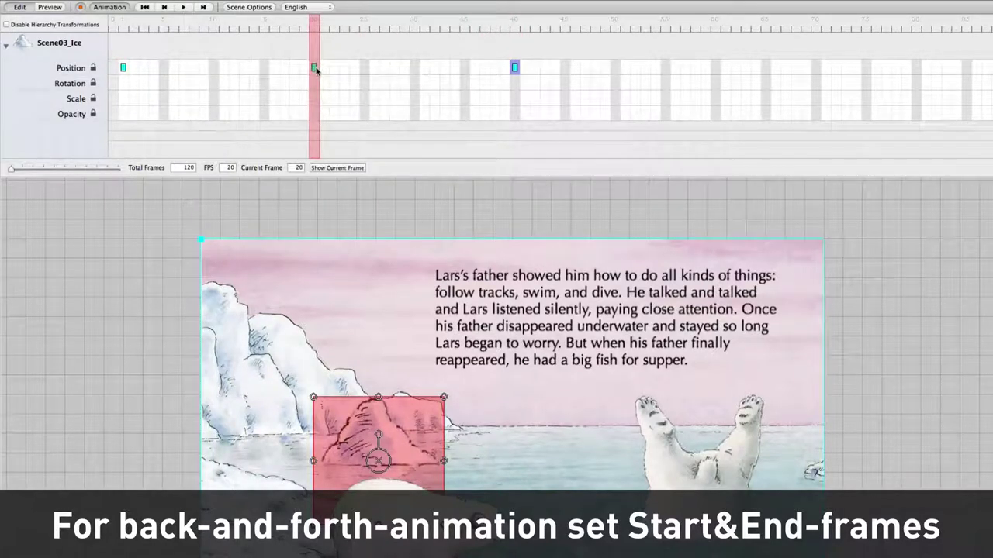
left_click_drag(358, 417, 585, 417)
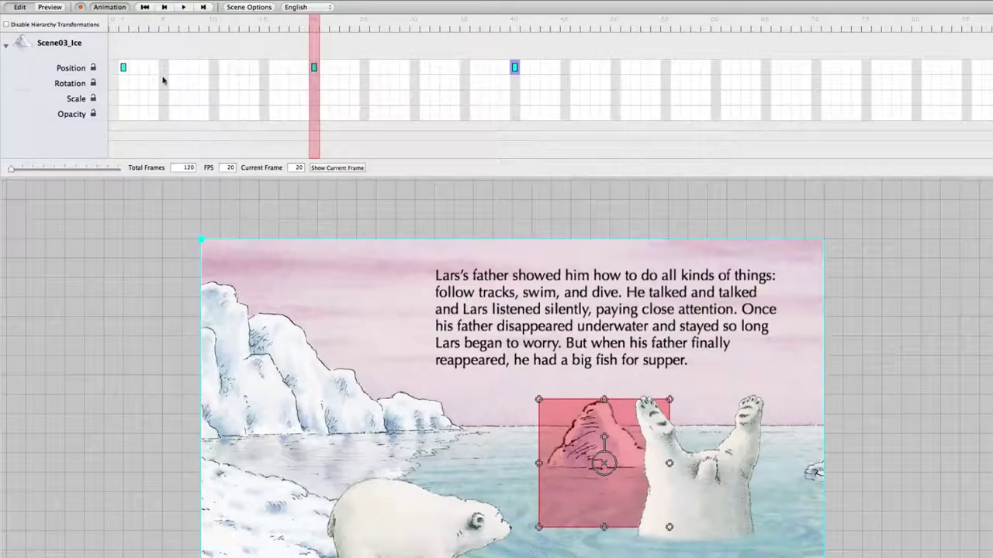
key("super+p")
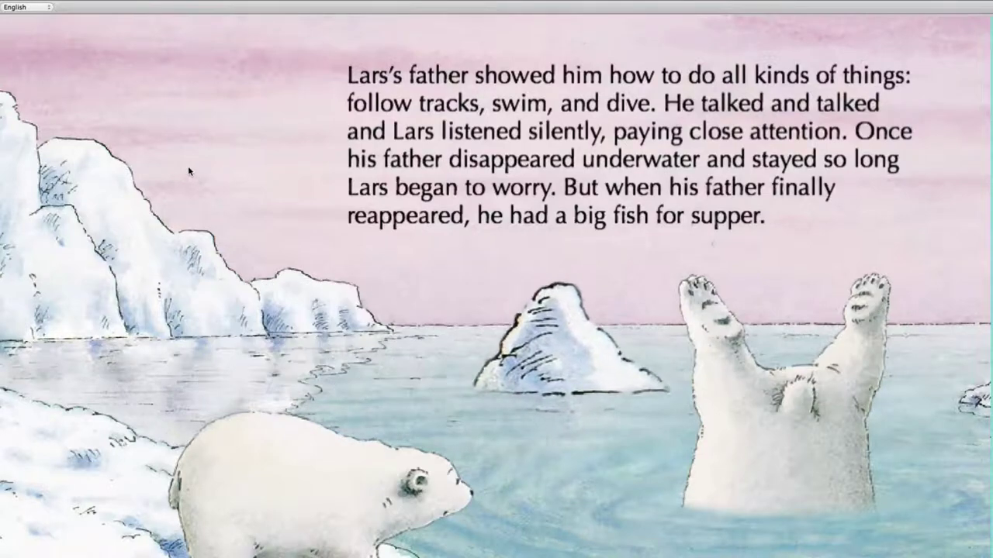
key("super+p")
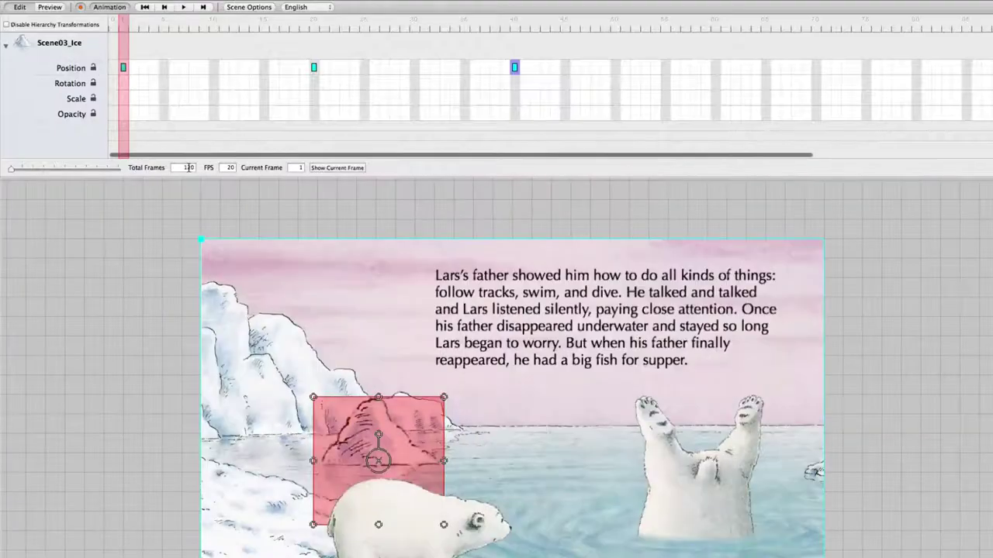
left_click(199, 196)
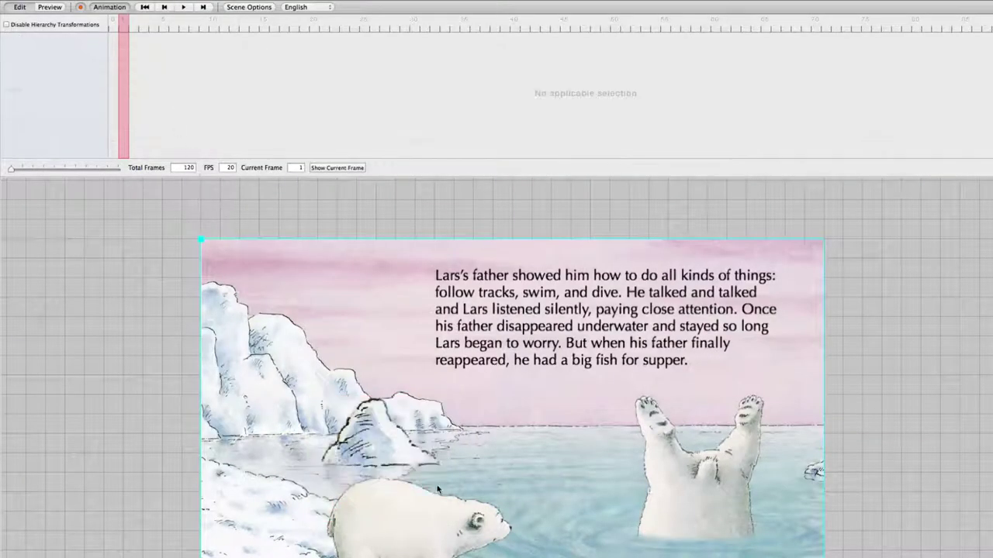
Copy the position key of Scene03_Ice from frame 20 to frame 60.
left_click(393, 437)
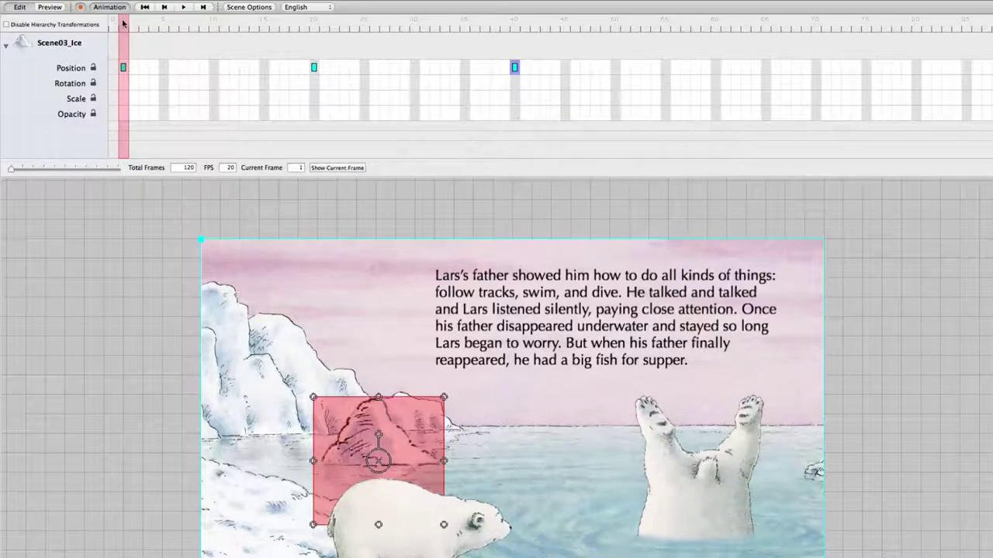
mouse_move(122, 24)
left_mouse_down()
mouse_move(512, 31)
mouse_move(126, 20)
left_mouse_up()
left_click(314, 22)
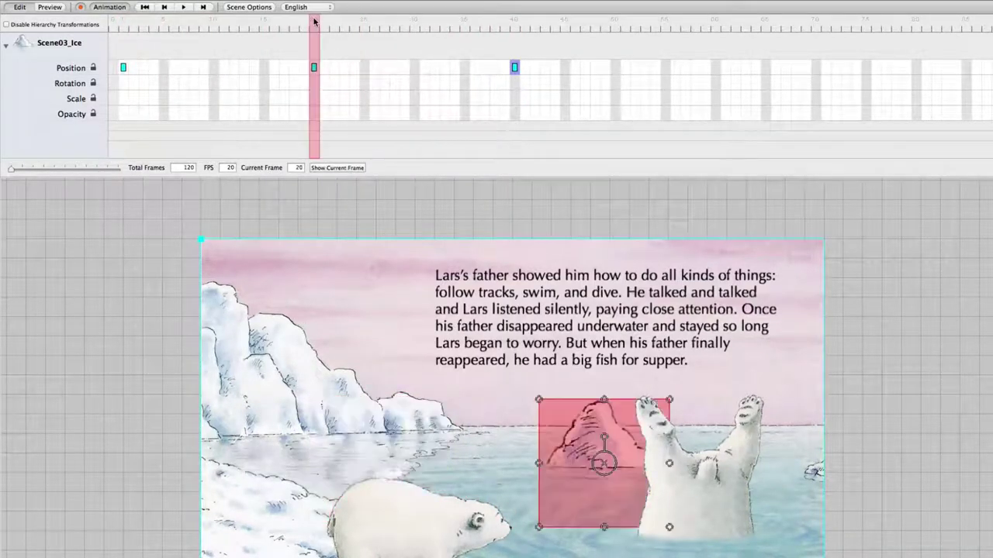
left_click(314, 68)
left_click(715, 68)
Scrub the timeline between frames 1 and 60 to check the iceberg's motion, ending at frame 1.
left_click(716, 19)
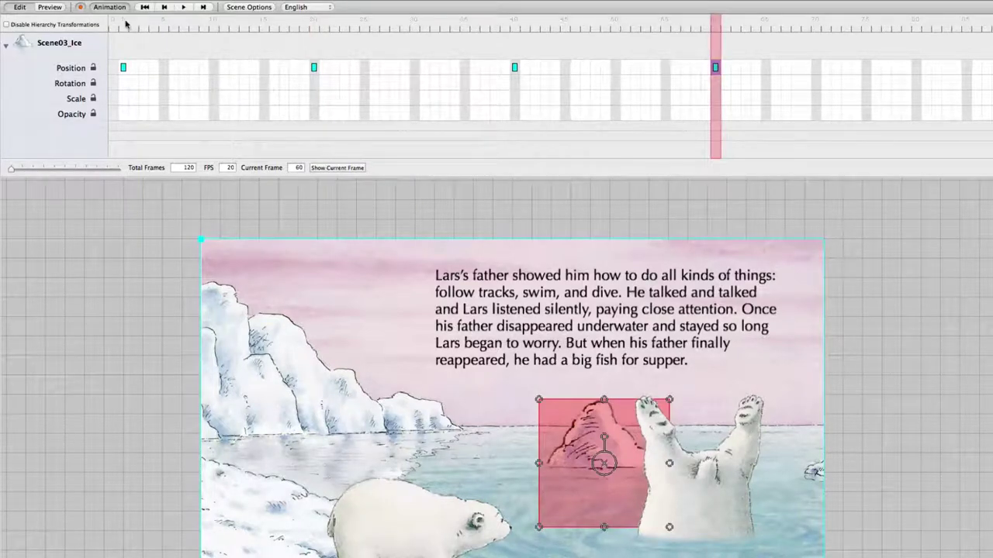
left_click_drag(126, 24, 715, 37)
left_click(121, 25)
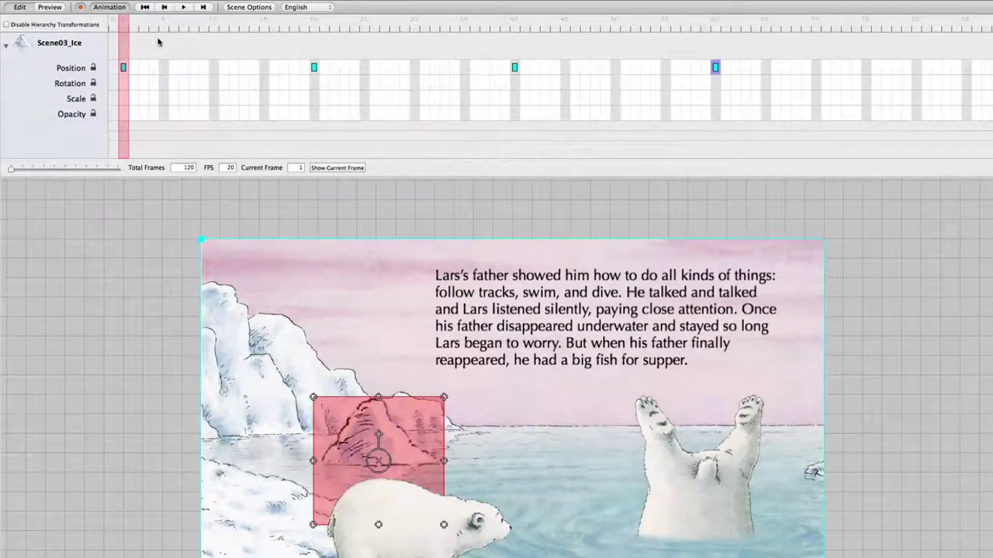
Add a position key for Scene03_Ice at frame 80 with the iceberg in its starting place, and preview the motion.
left_click(917, 67)
left_click_drag(123, 21, 269, 24)
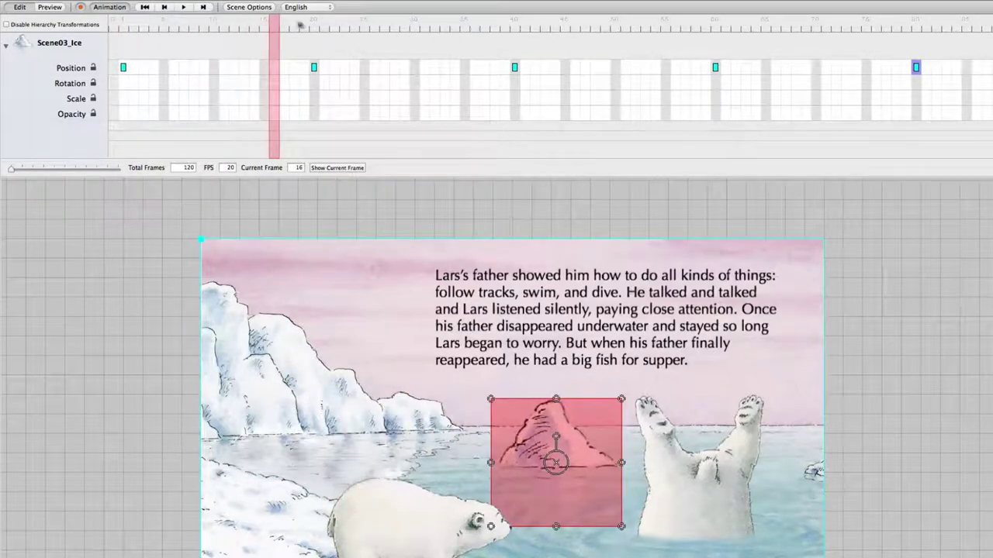
left_click_drag(275, 23, 115, 49)
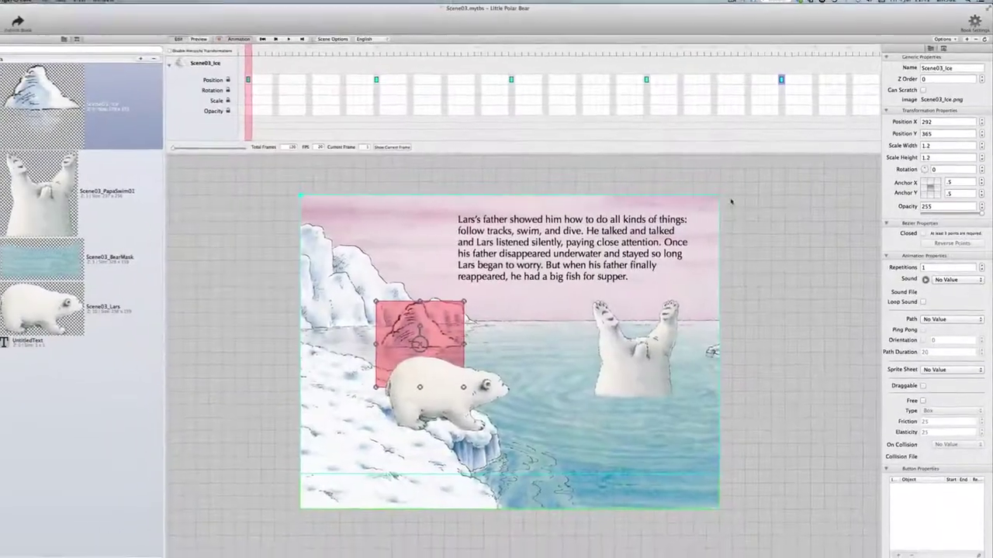
left_click(733, 201)
key("super+p")
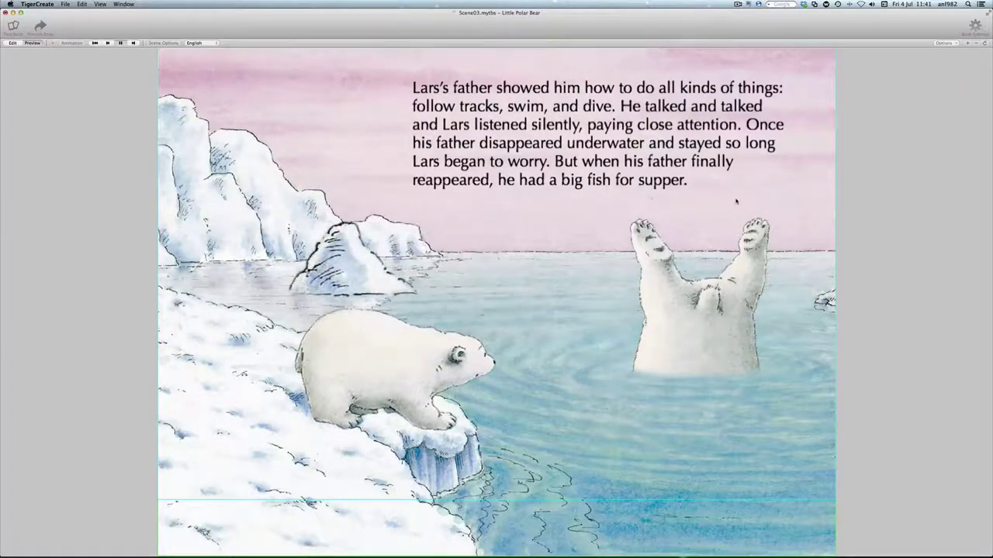
key("super+p")
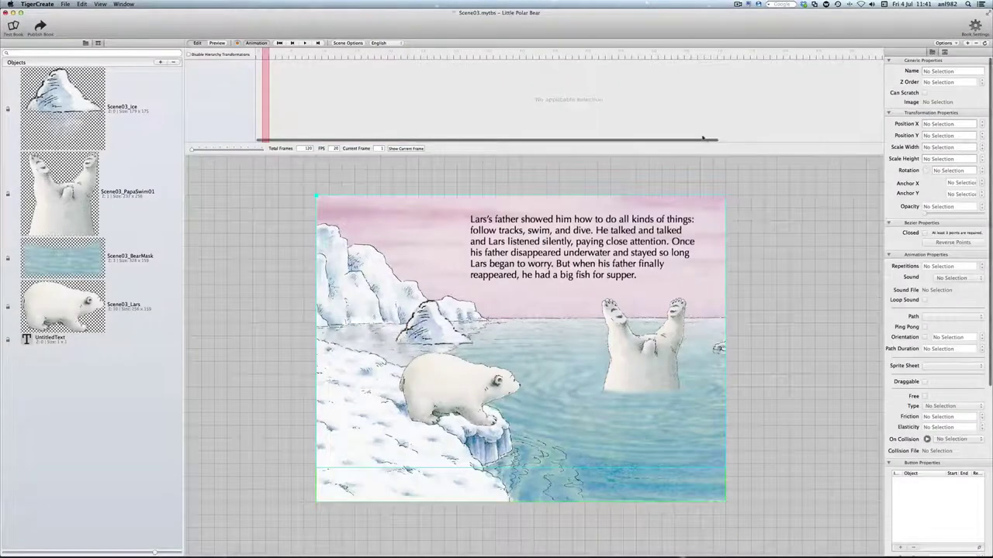
Move Scene03_Ice at frame 60 down beside Lars's head, about X 533, Y 460, and preview the scene.
left_click(433, 326)
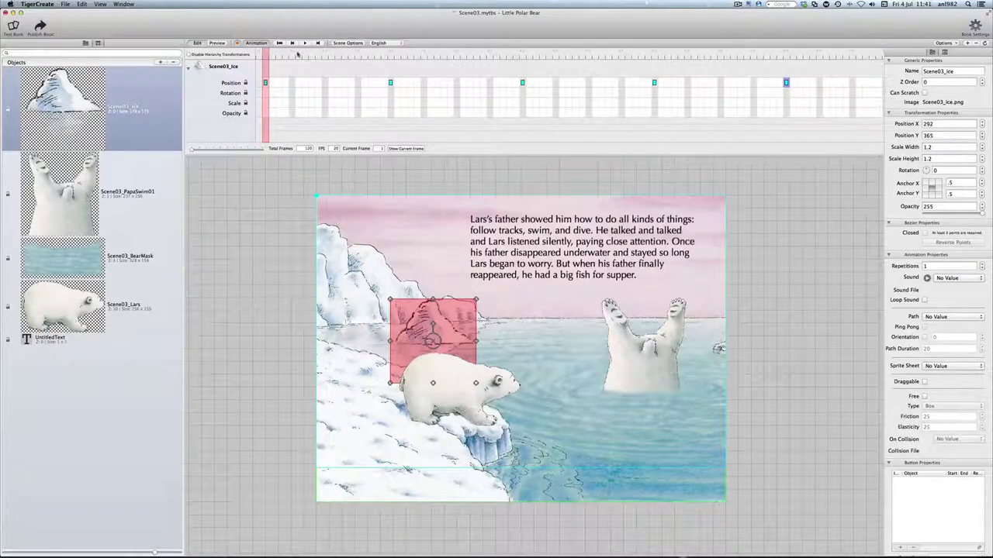
left_click_drag(267, 52, 655, 57)
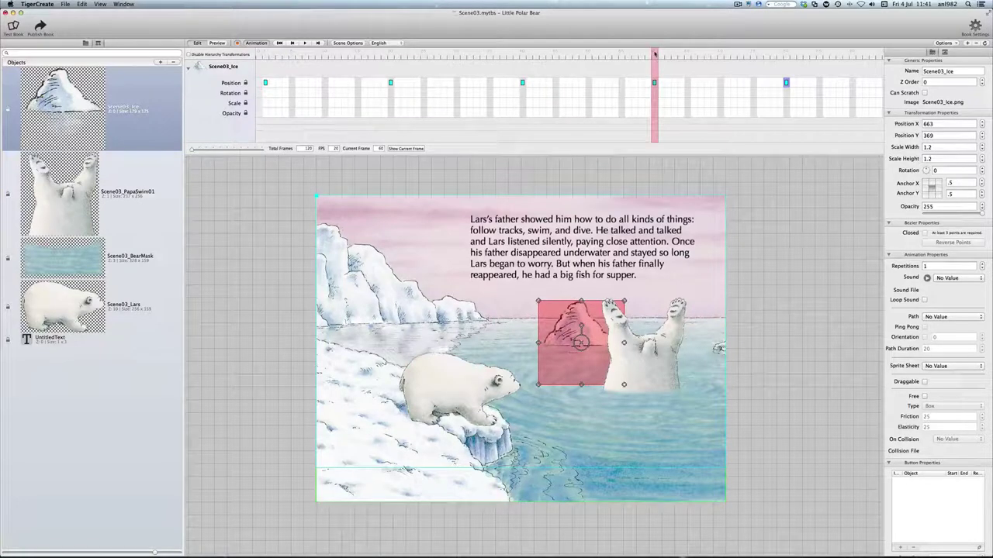
left_click_drag(578, 334, 526, 363)
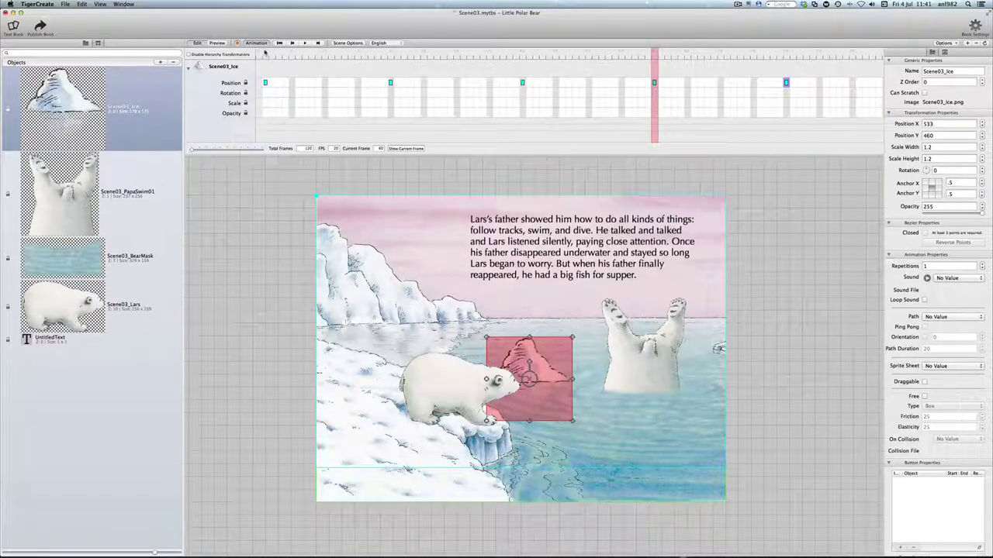
left_click_drag(264, 53, 782, 58)
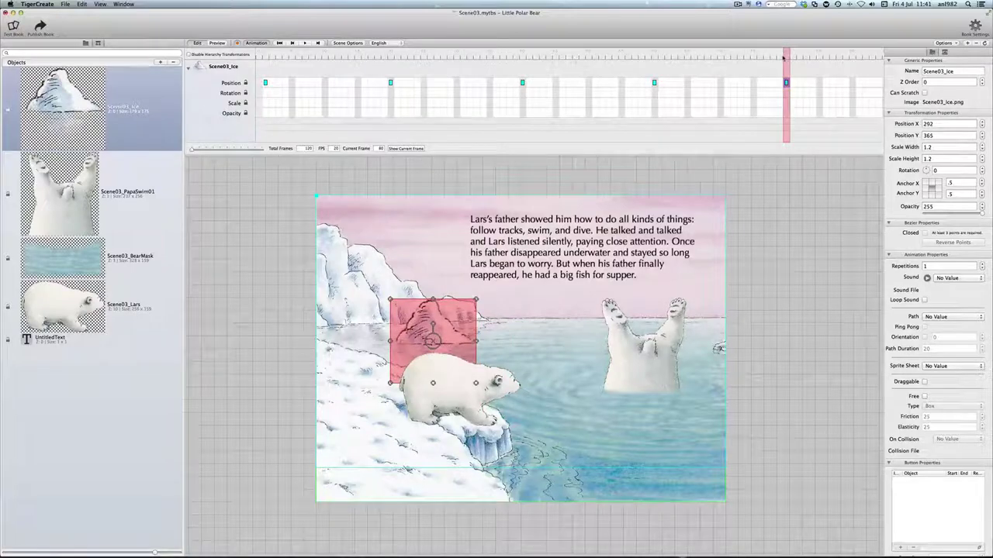
key("super+p")
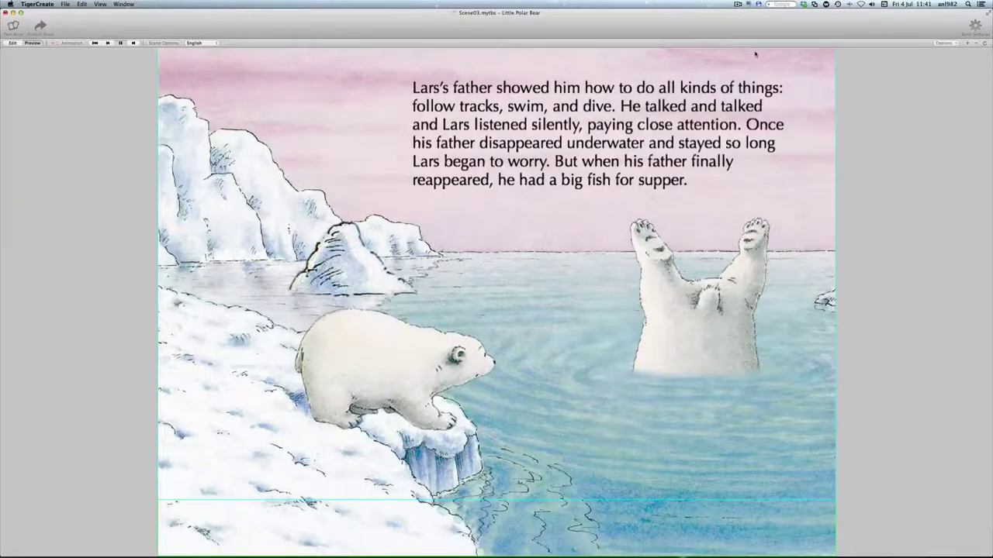
key("super+e")
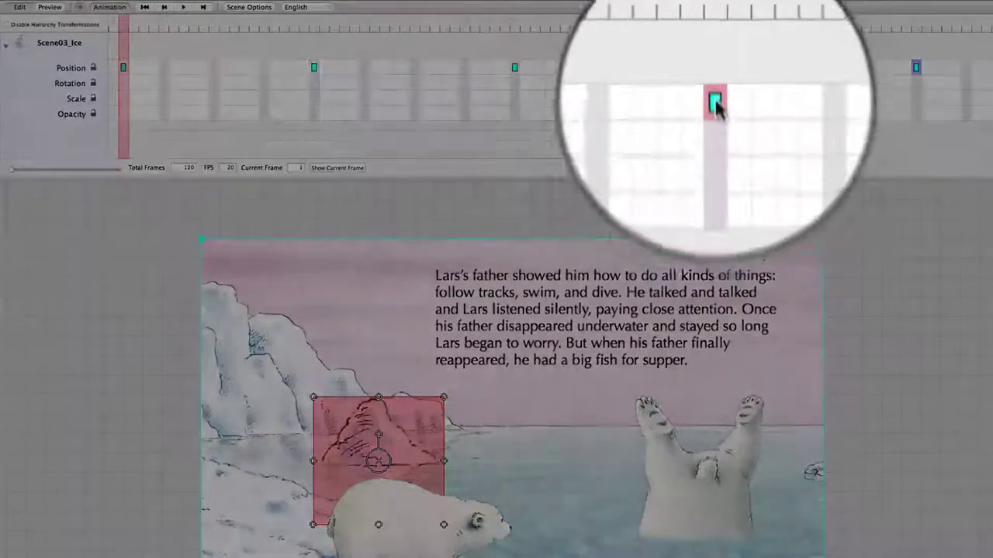
Delete the position keys of Scene03_Ice at frames 60 and 80.
right_click(715, 68)
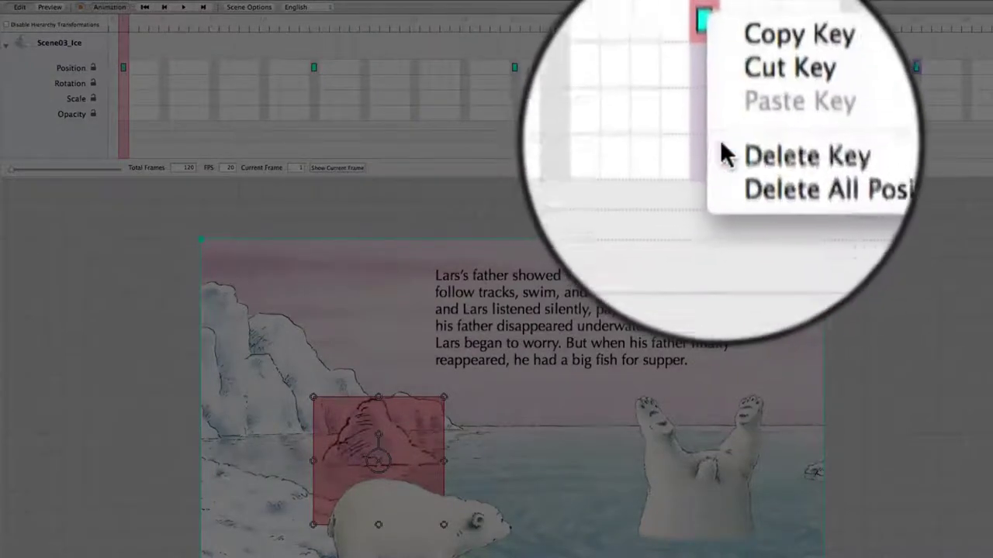
left_click(724, 113)
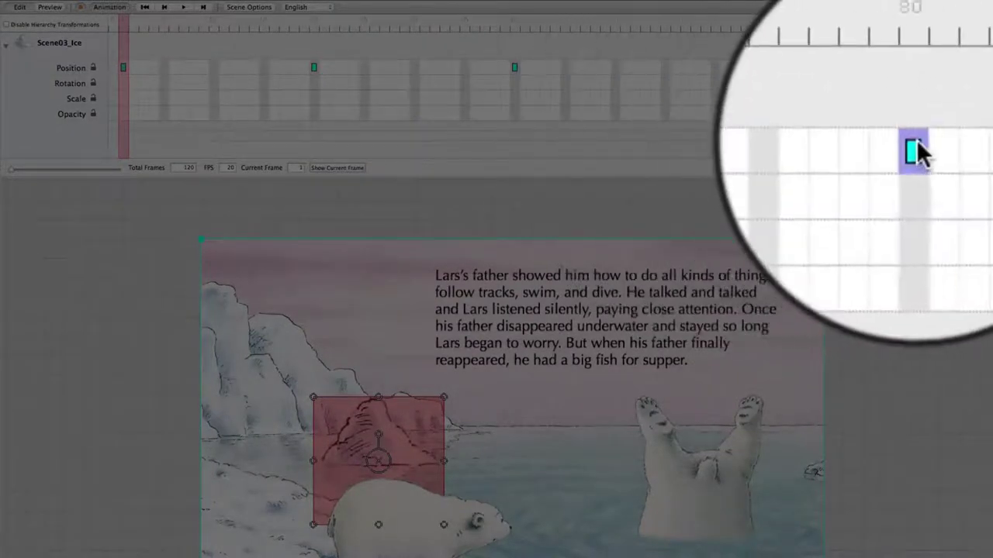
right_click(915, 68)
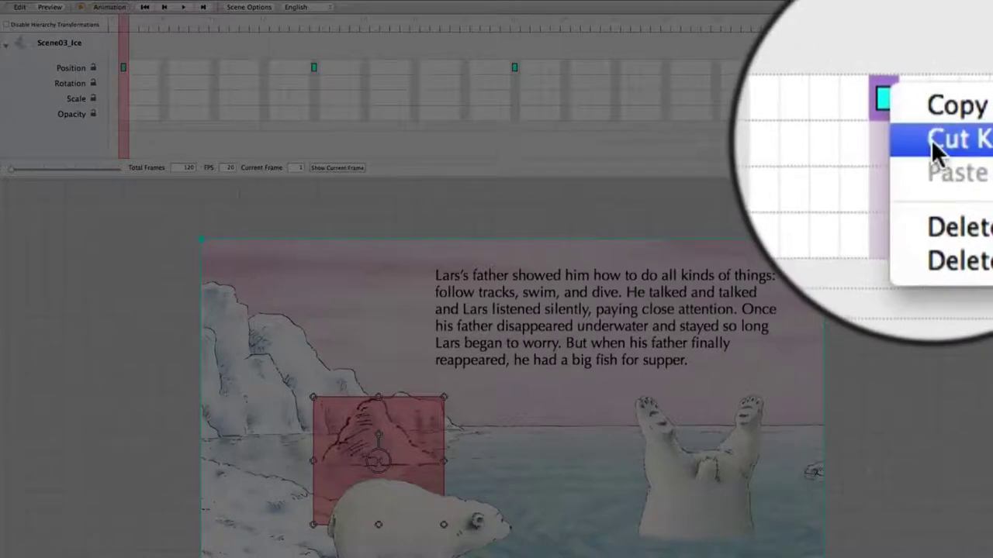
left_click(930, 149)
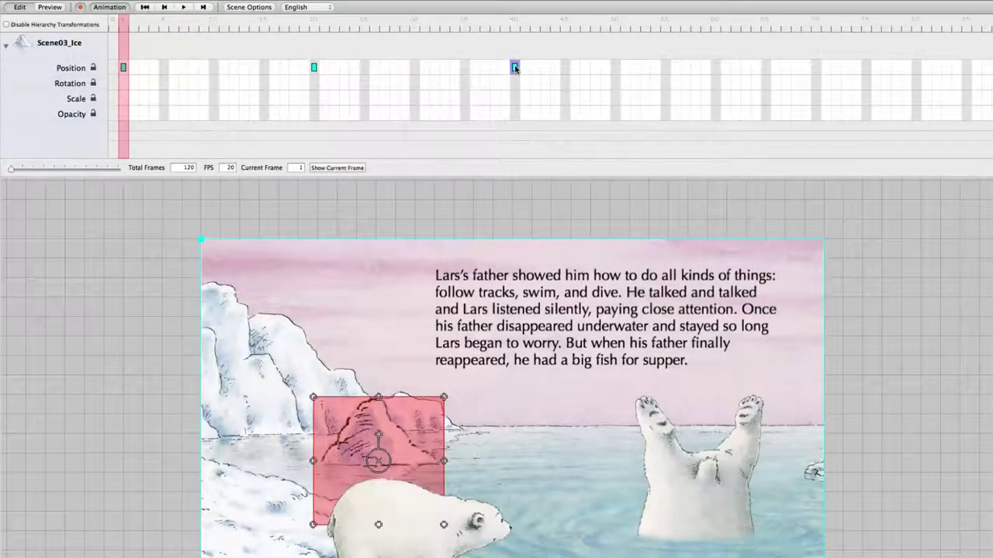
Key Scene03_Ice at frame 20 just outside the page beyond the father bear, level with its starting height, and preview the motion.
mouse_move(122, 20)
left_mouse_down()
mouse_move(510, 35)
mouse_move(137, 25)
mouse_move(514, 25)
mouse_move(132, 26)
left_mouse_up()
left_click(312, 20)
left_click_drag(585, 437, 837, 423)
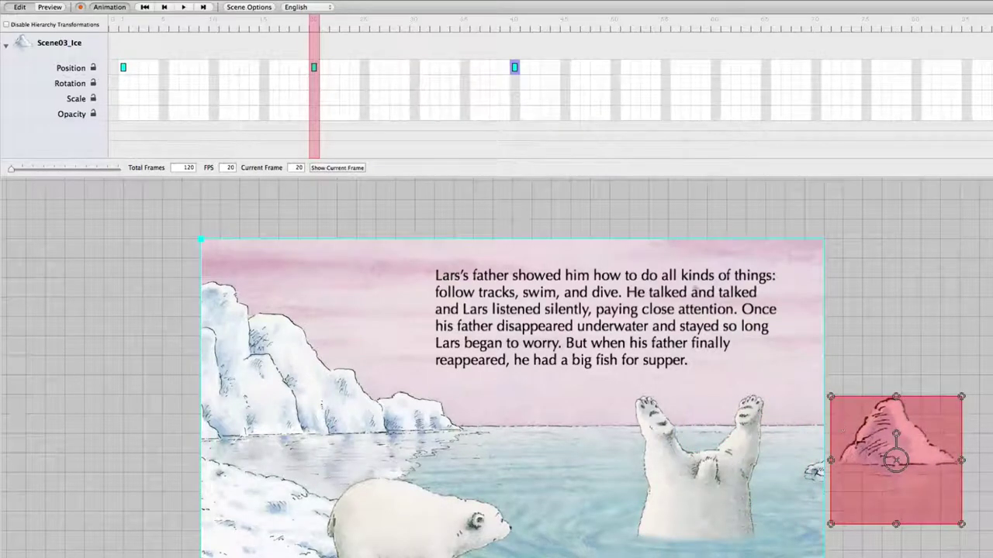
key("super+p")
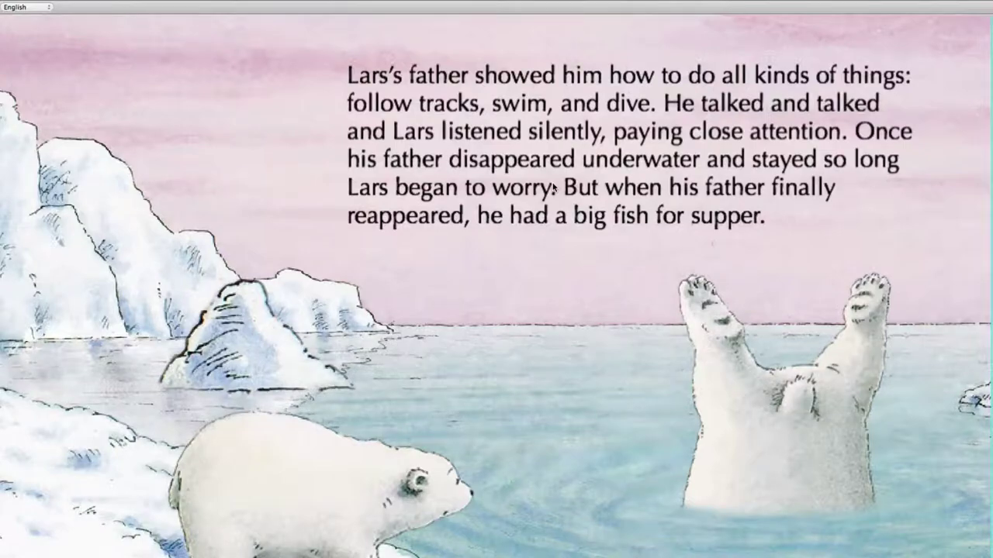
key("super+p")
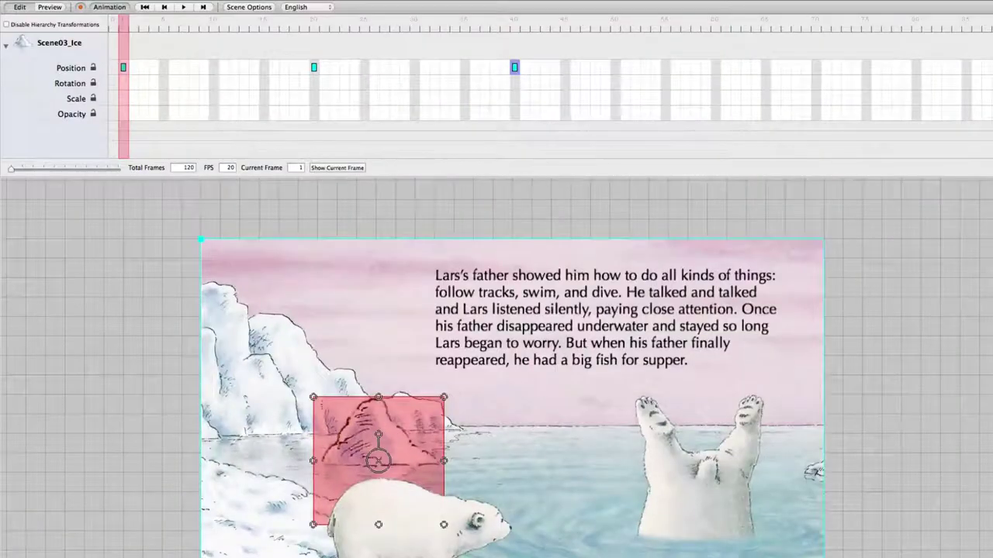
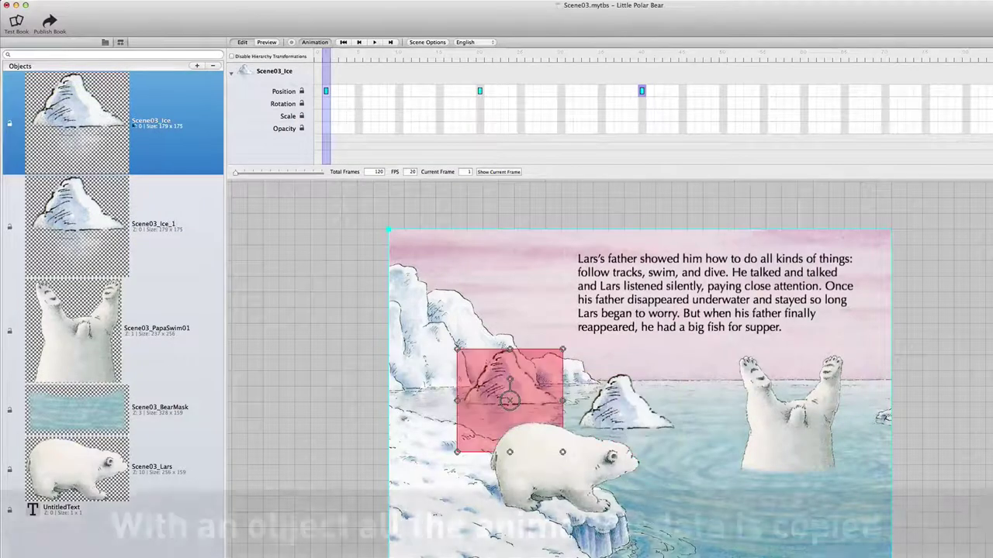
Compare the keyframes of Scene03_Ice and its copy Scene03_Ice_1, and preview both icebergs moving.
left_click(113, 221)
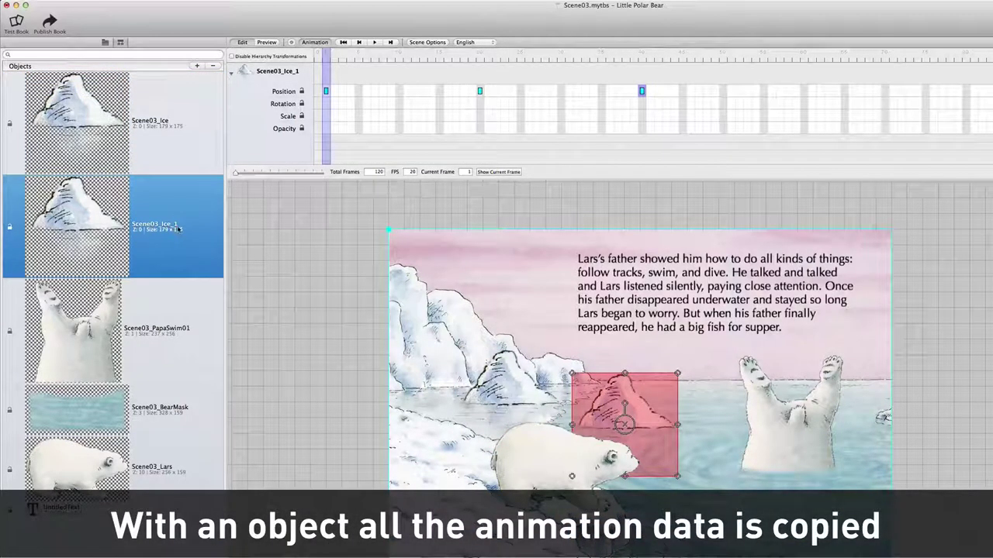
left_click(630, 418)
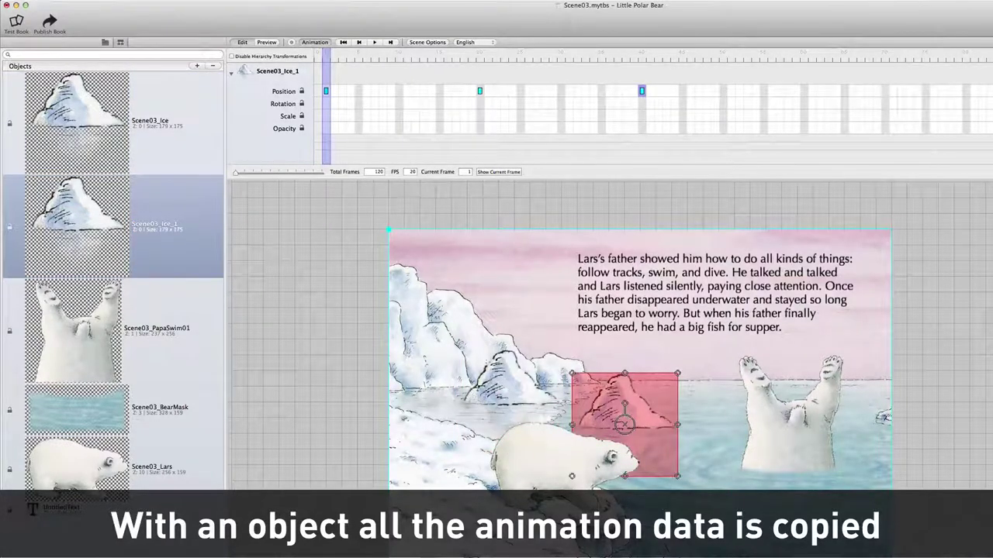
left_click(509, 381)
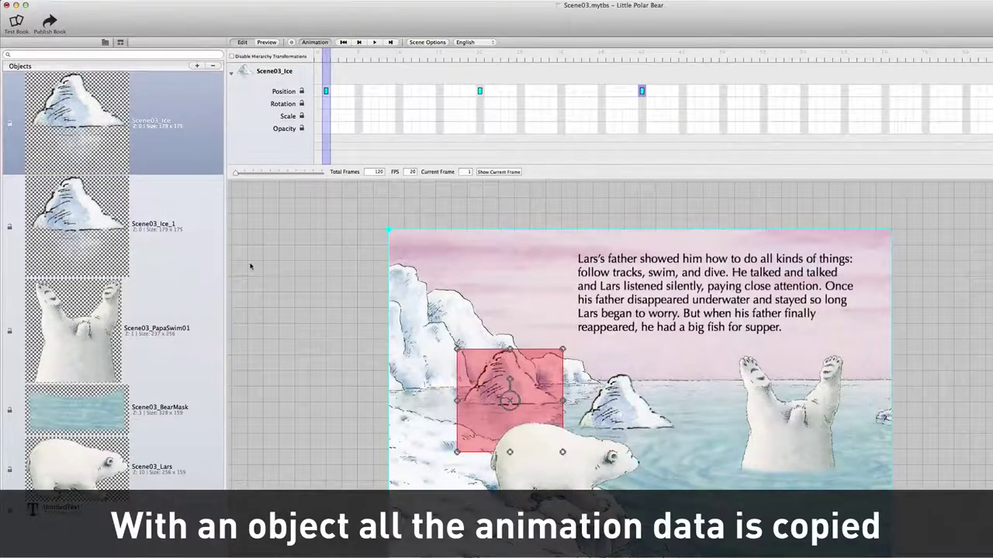
key("super+p")
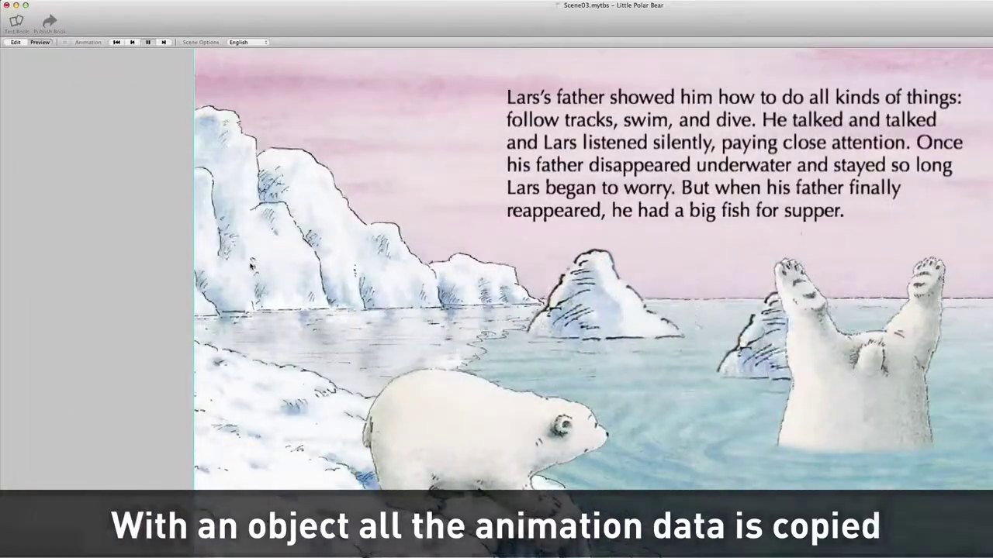
key("super+e")
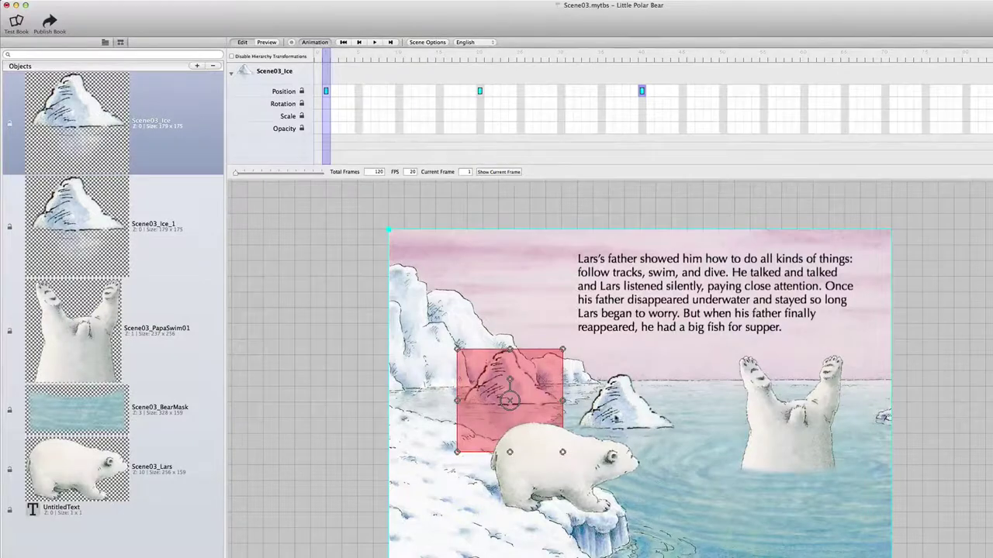
Move Scene03_Ice_1 to the water below Lars's ledge, shrink it to a little over half its size, and preview the scene.
left_click(623, 401)
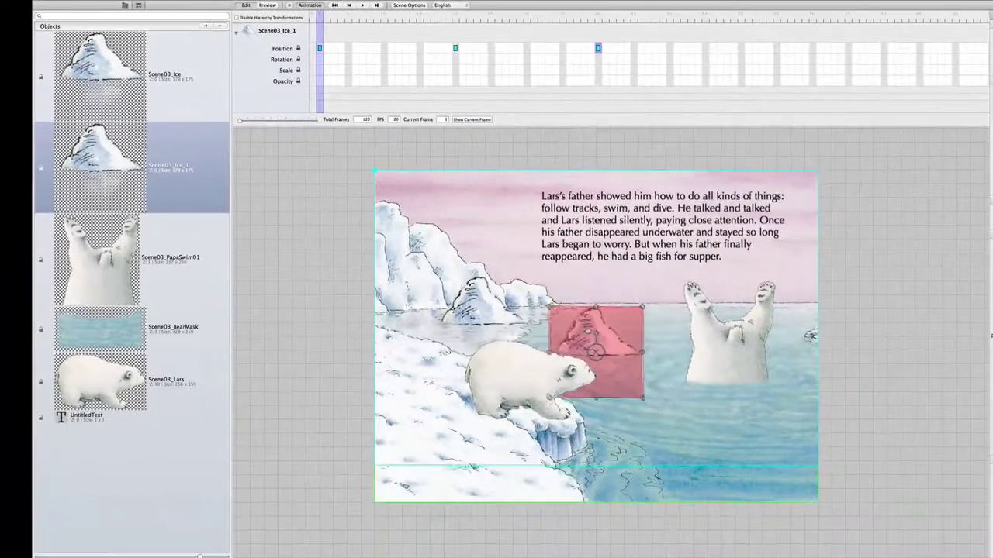
left_click_drag(595, 353, 641, 484)
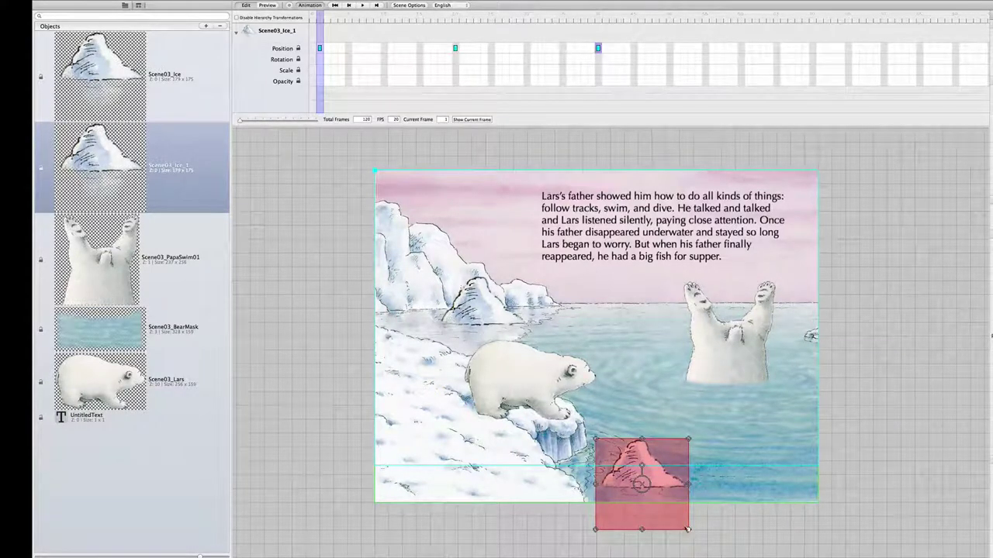
left_click_drag(688, 530, 626, 482)
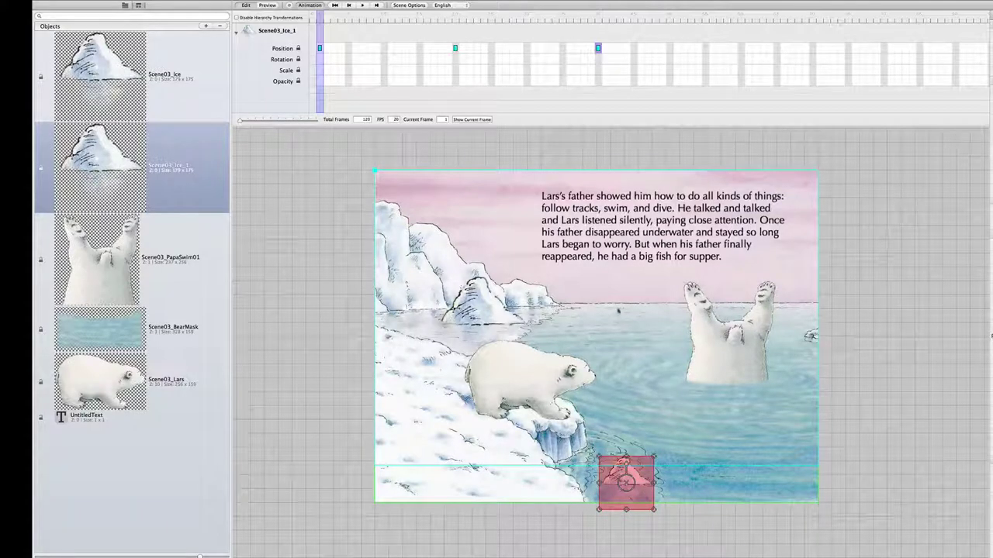
key("super+r")
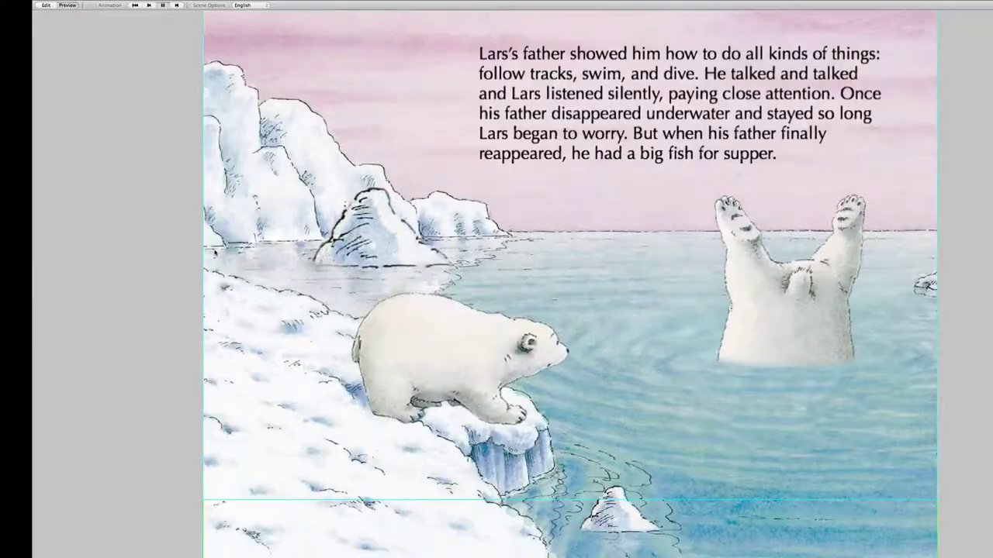
key("Escape")
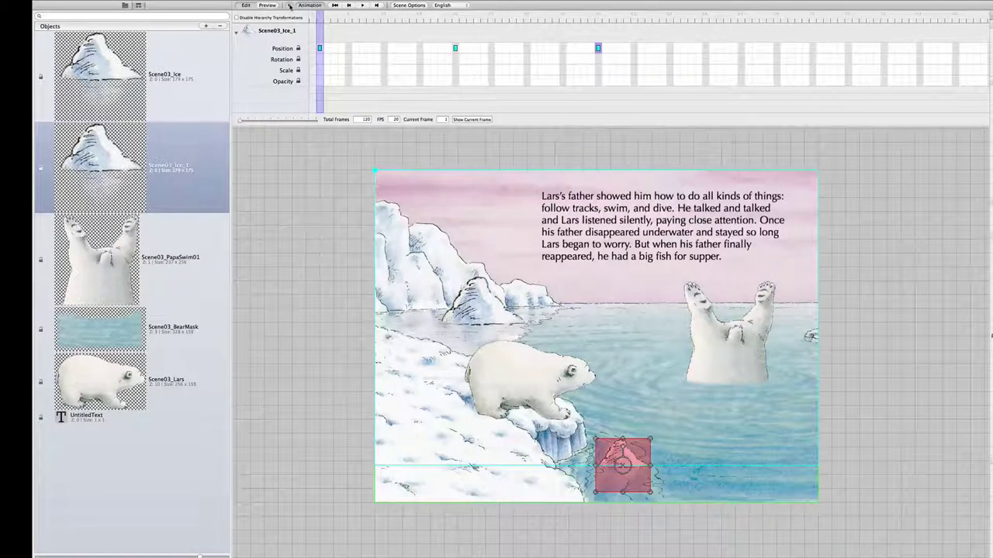
Reposition Scene03_Ice_1 at frame 20 inside the page, in the lower water beneath the father bear, and preview its motion.
left_click(457, 17)
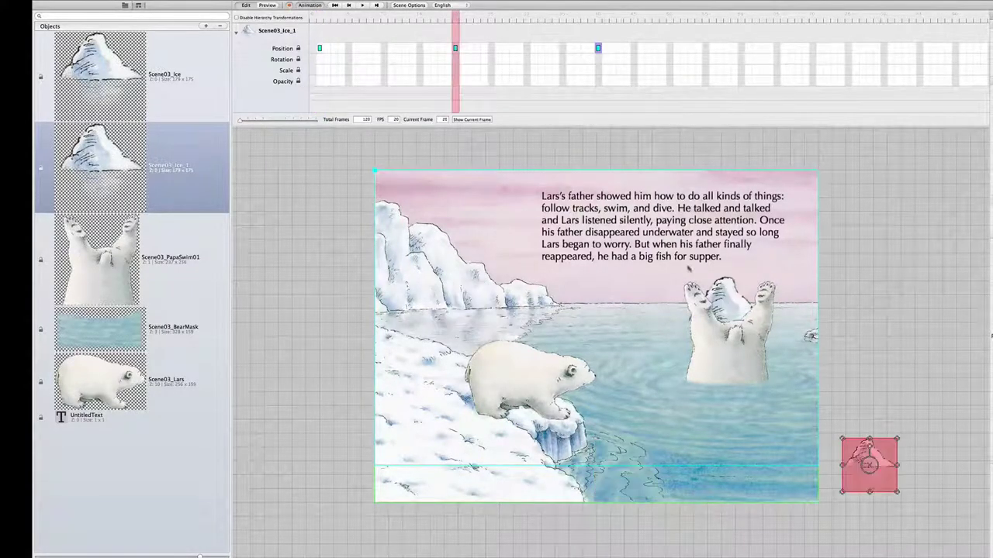
left_click_drag(869, 465, 779, 476)
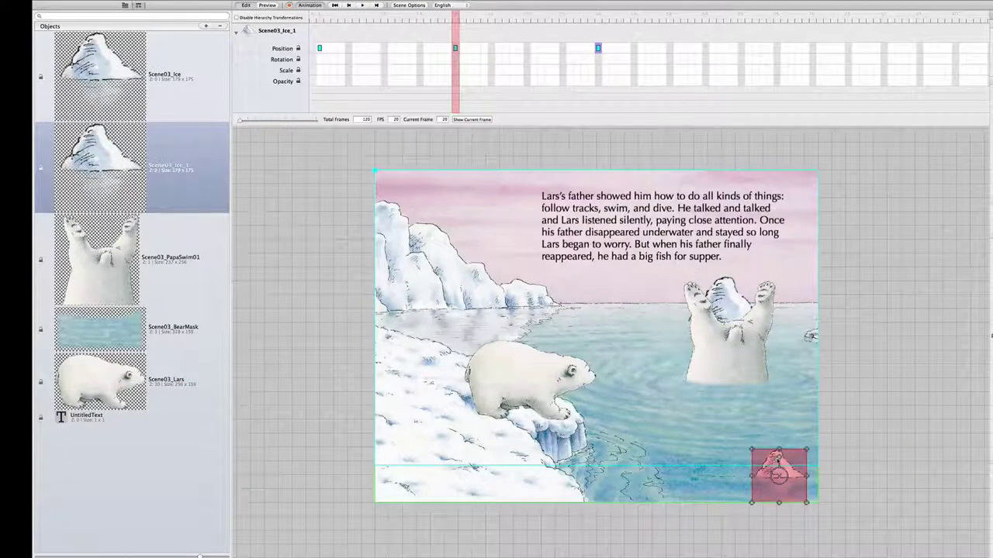
key("super+p")
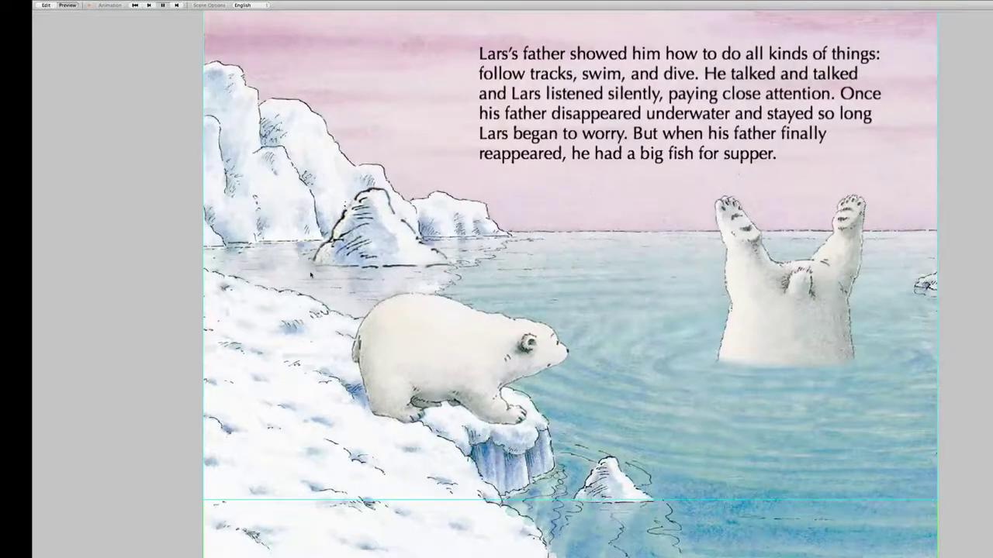
key("Escape")
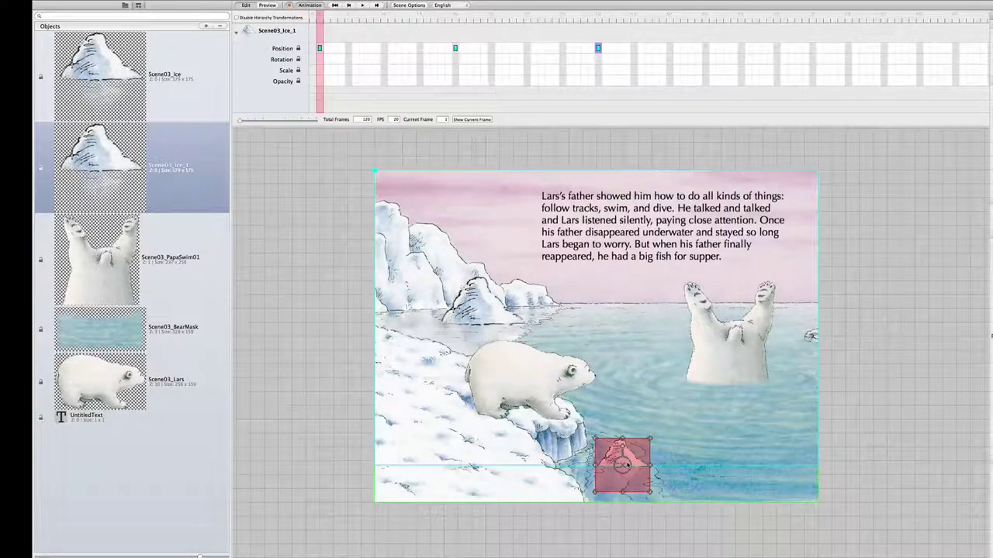
Delete the small iceberg copy Scene03_Ice_1 and the Scene03_Lars object from the scene.
left_click(633, 397)
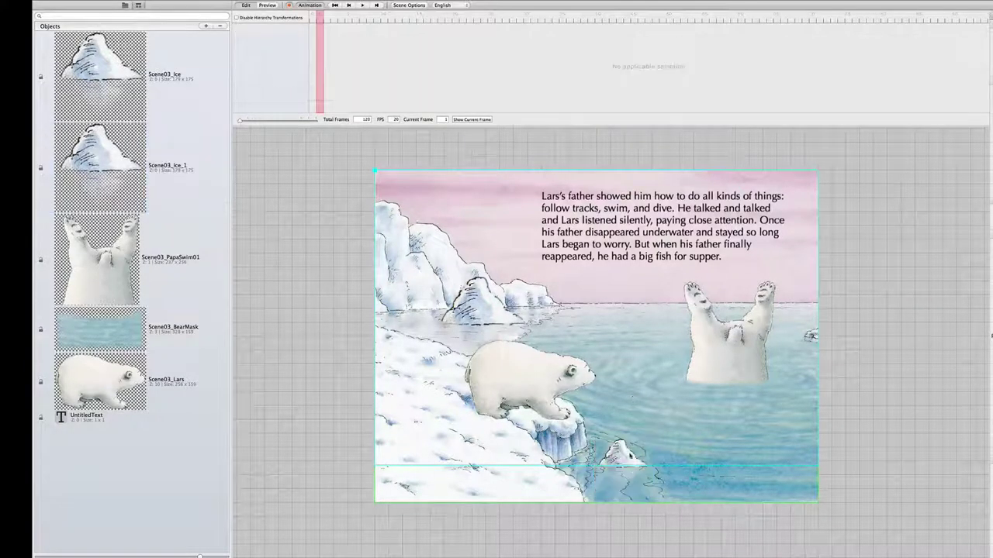
left_click(628, 457)
key("Delete")
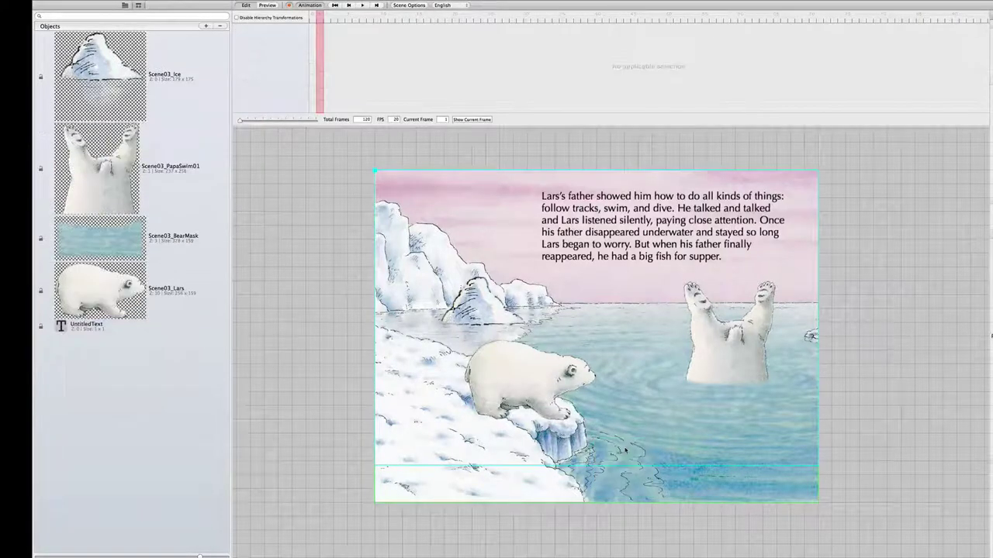
left_click(530, 384)
key("Delete")
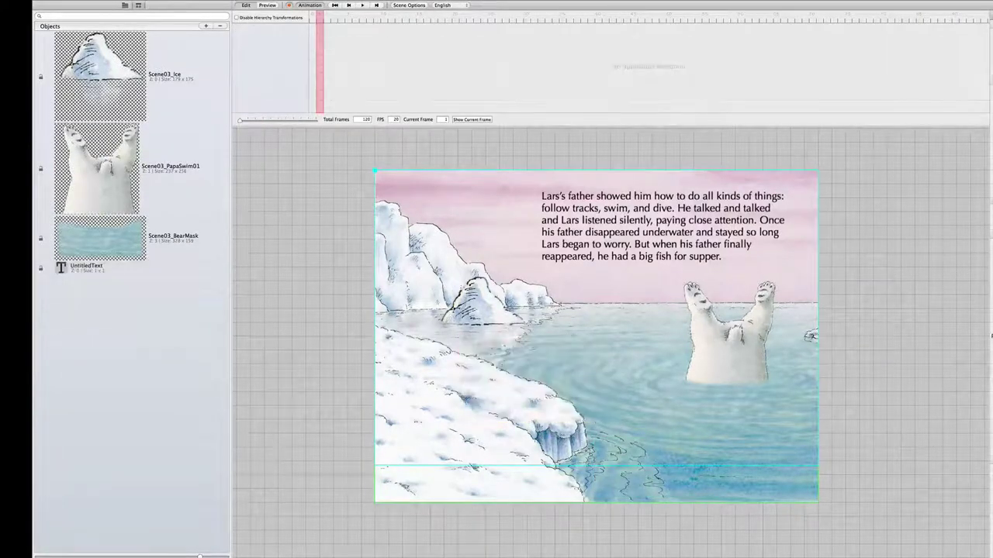
Delete the father bear Scene03_PapaSwim01 and the water mask Scene03_BearMask from the scene.
left_click(708, 363)
key("Delete")
left_click(720, 393)
key("Delete")
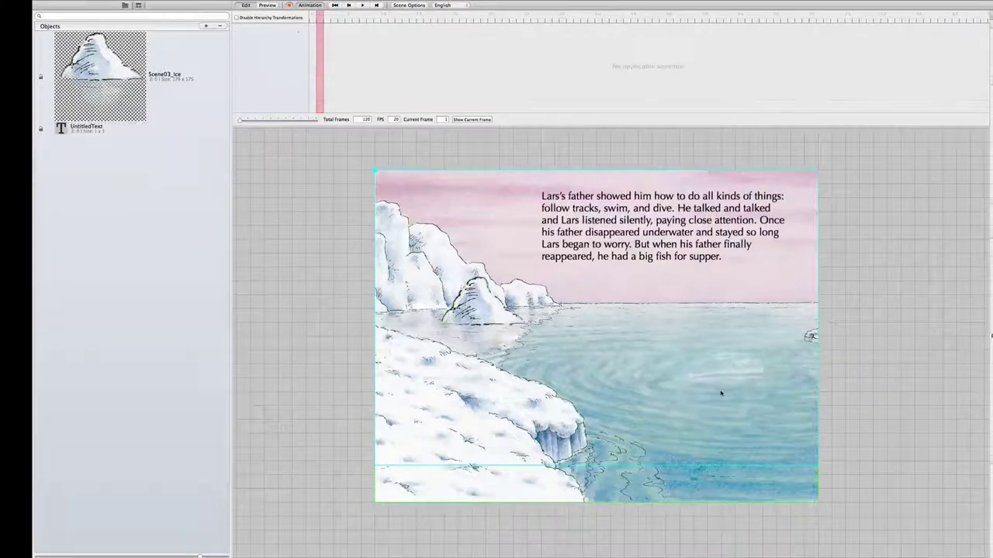
Add a position keyframe to Scene03_Ice at frame 60 that brings it back to its frame 1 position.
left_click(494, 311)
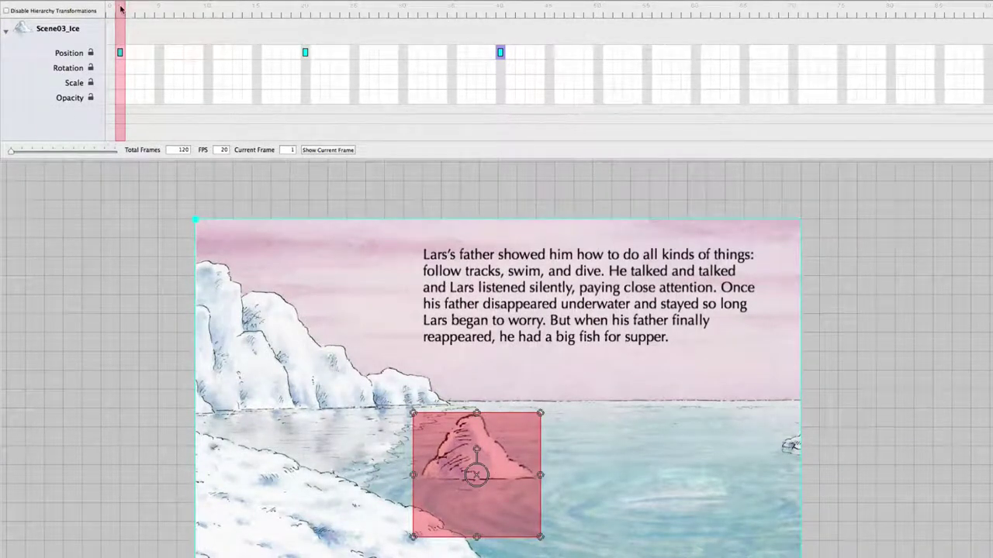
left_click_drag(122, 10, 115, 29)
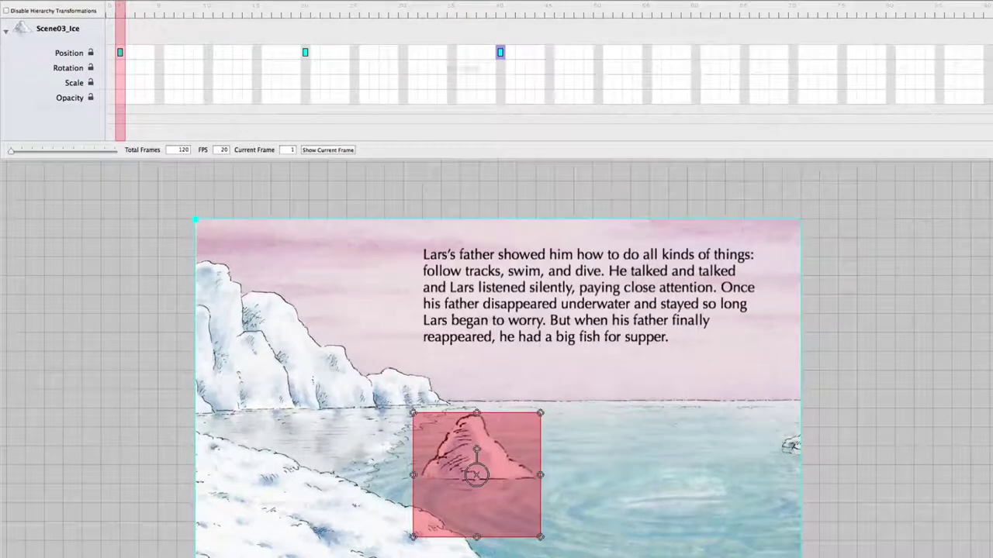
left_click(695, 53)
left_click_drag(120, 8, 96, 34)
left_click(695, 52)
Add a scale keyframe to Scene03_Ice at frame 1.
left_click_drag(129, 13, 101, 13)
left_click(120, 82)
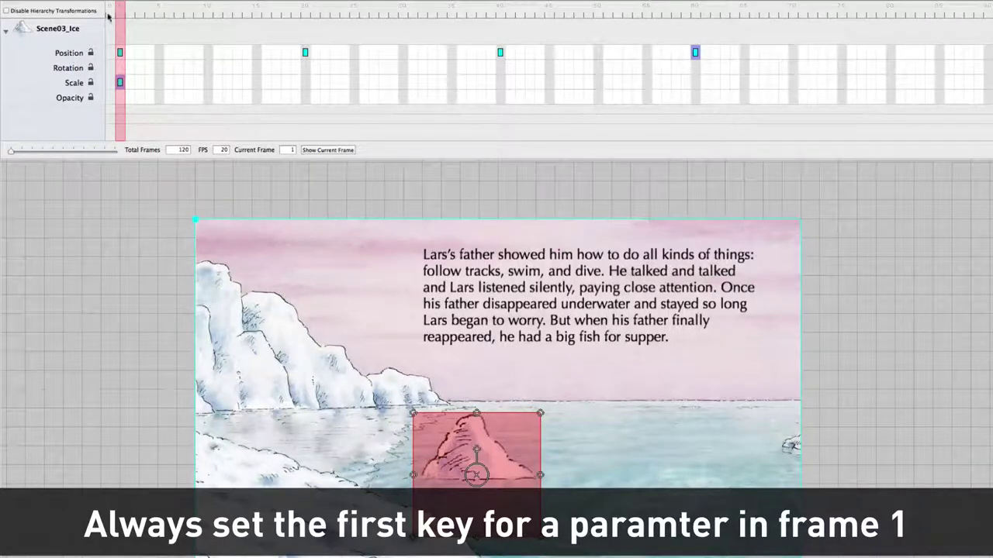
right_click(121, 83)
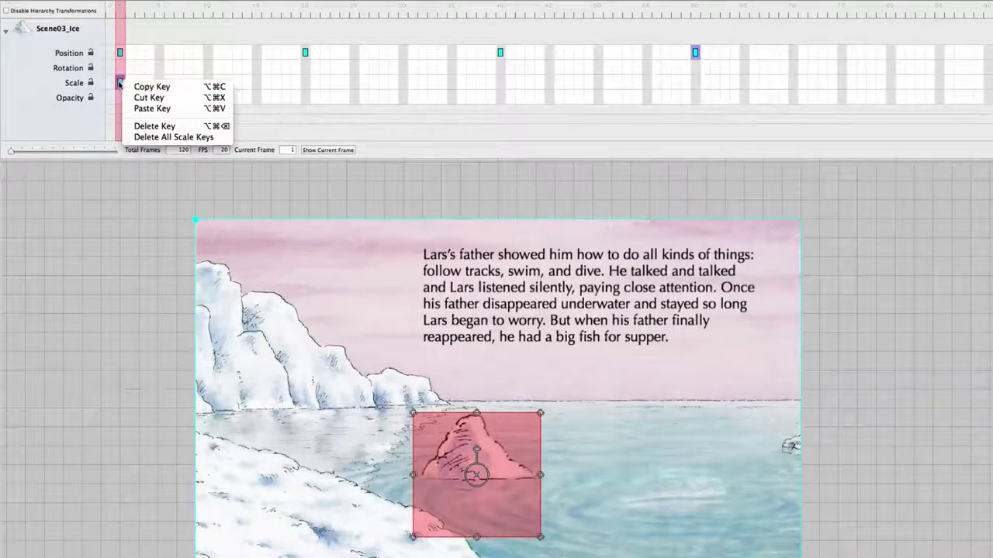
left_click(122, 83)
Try the first scale keyframe at frame 13, scrub through the frames before it, and return the key to frame 1.
left_click_drag(121, 83, 240, 88)
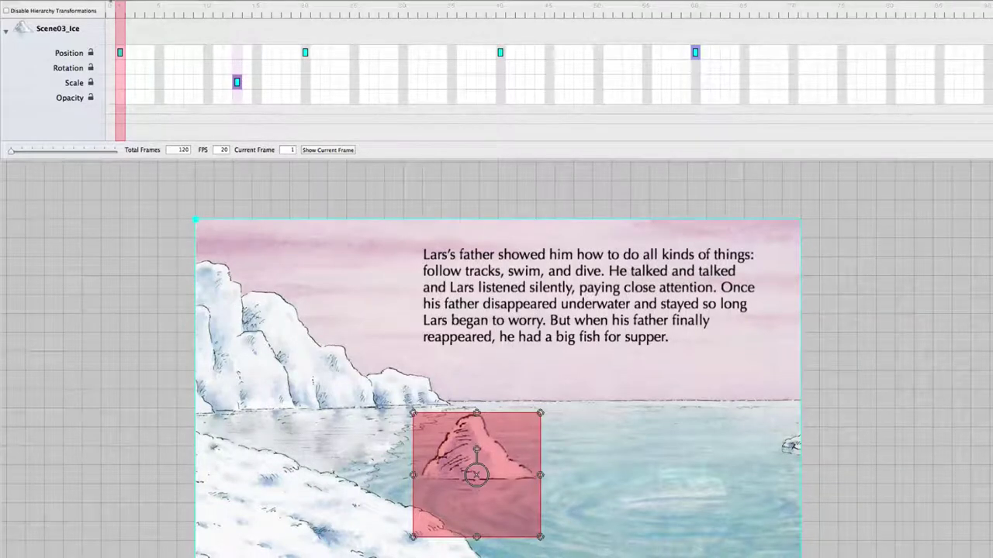
left_click_drag(116, 9, 187, 17)
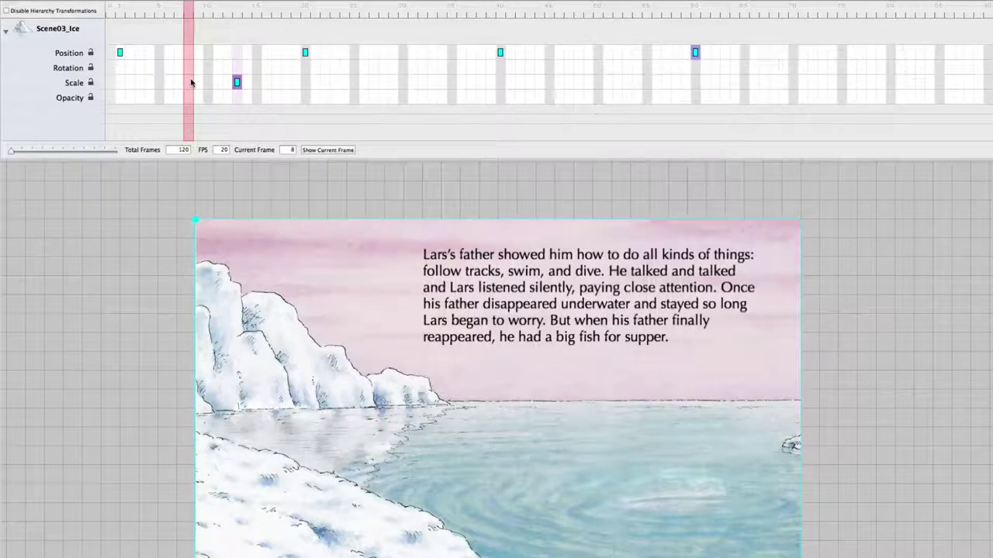
left_click_drag(185, 11, 119, 12)
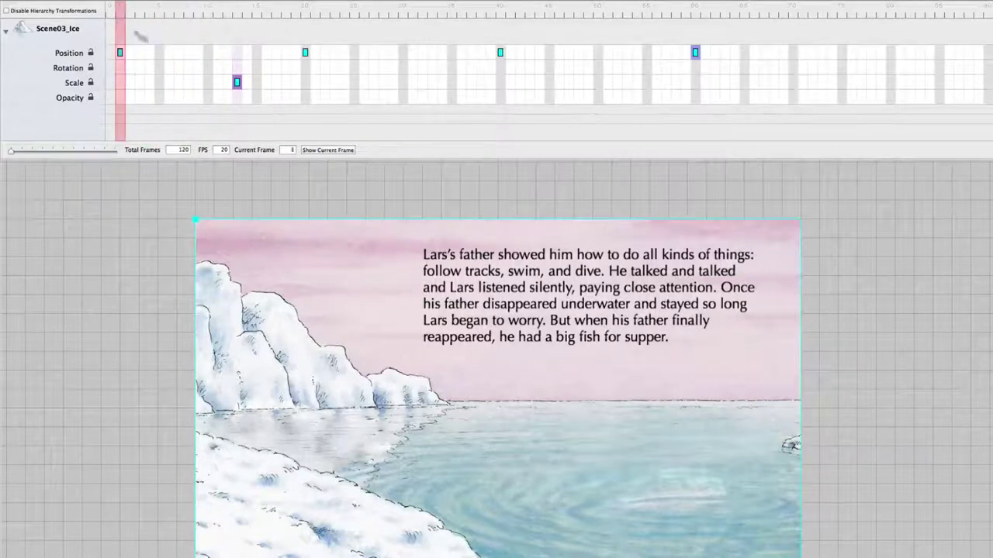
left_click_drag(237, 83, 117, 87)
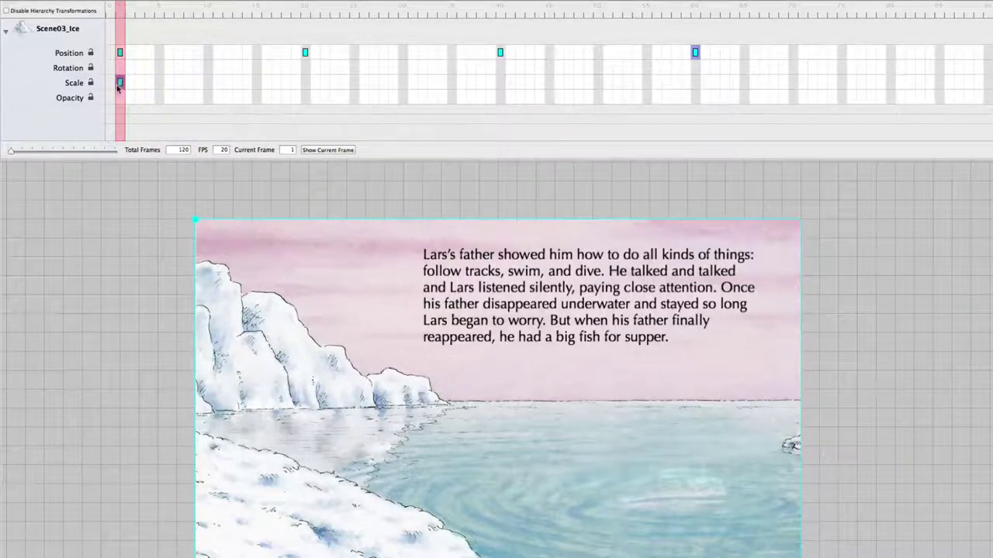
mouse_move(122, 15)
left_mouse_down()
mouse_move(155, 11)
mouse_move(120, 12)
left_mouse_up()
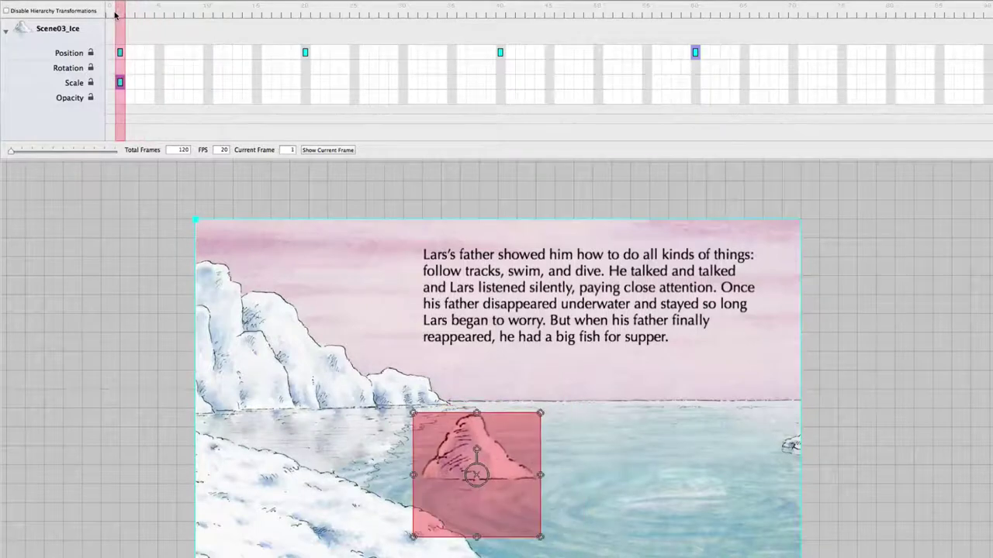
Add a scale keyframe at frame 20, shrink the iceberg to about 40% of its size, and place it on the horizon near the page's right edge.
left_click(119, 84)
left_click_drag(127, 10, 304, 18)
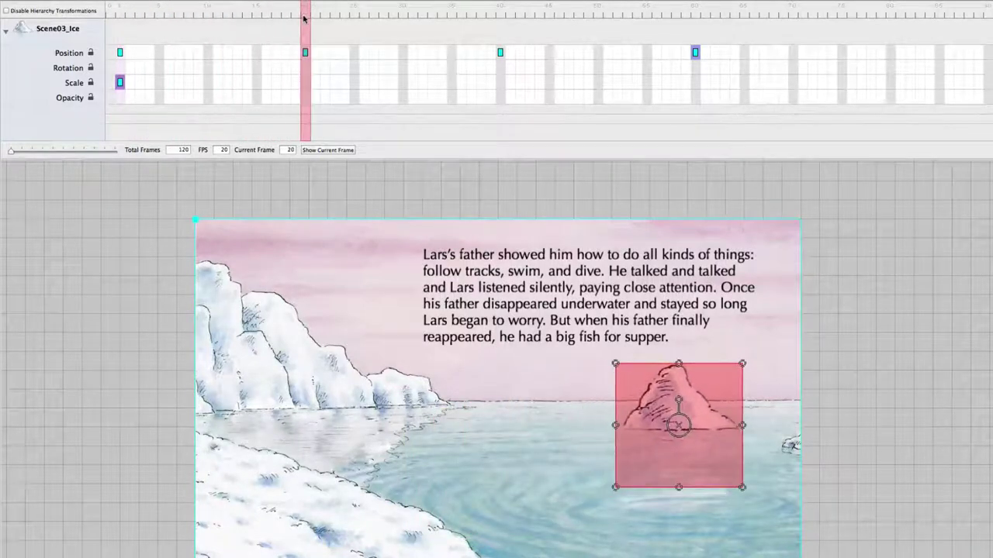
left_click(305, 83)
left_click_drag(742, 488, 779, 401)
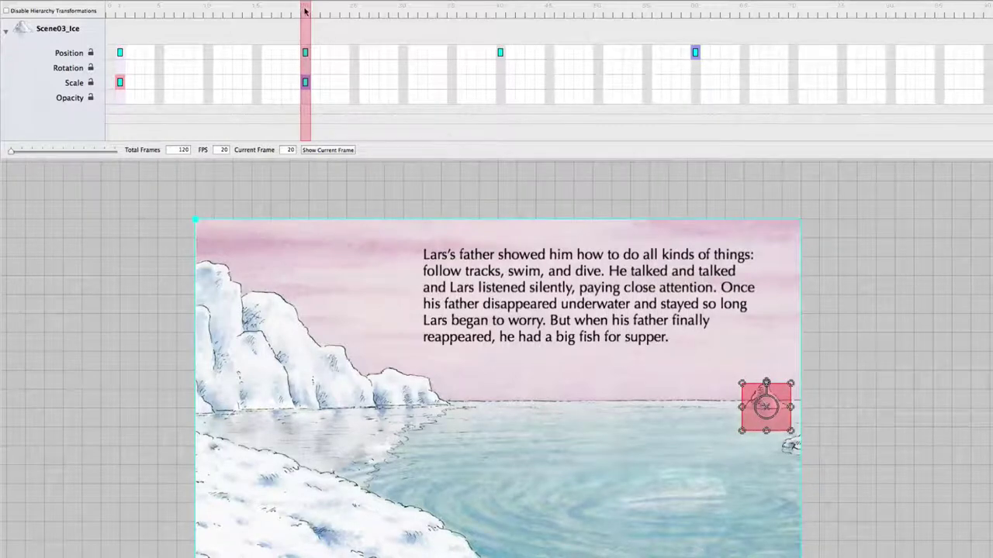
Add a scale keyframe at frame 40 that holds the small iceberg size, and check the size at frame 60.
left_click_drag(306, 10, 496, 21)
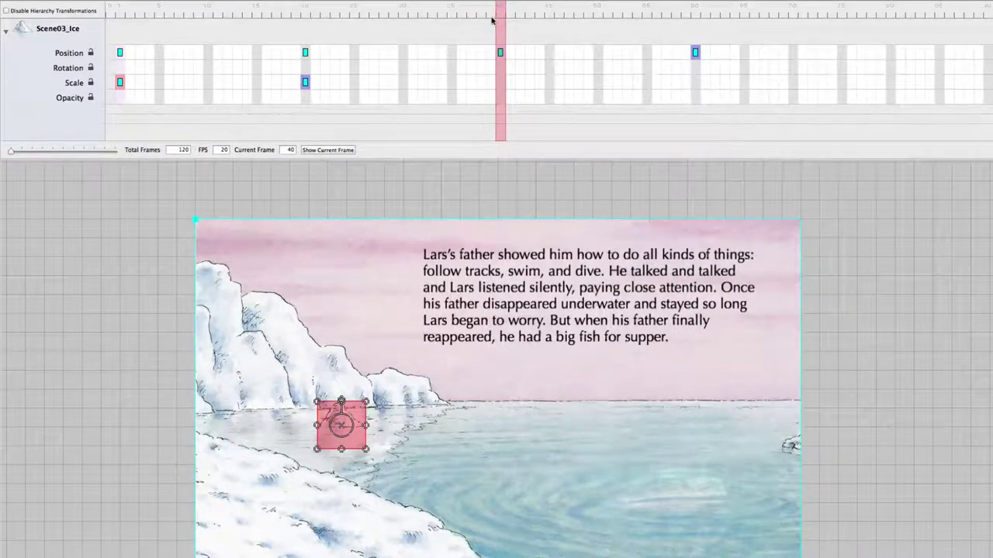
left_click(500, 83)
left_click_drag(501, 10, 691, 27)
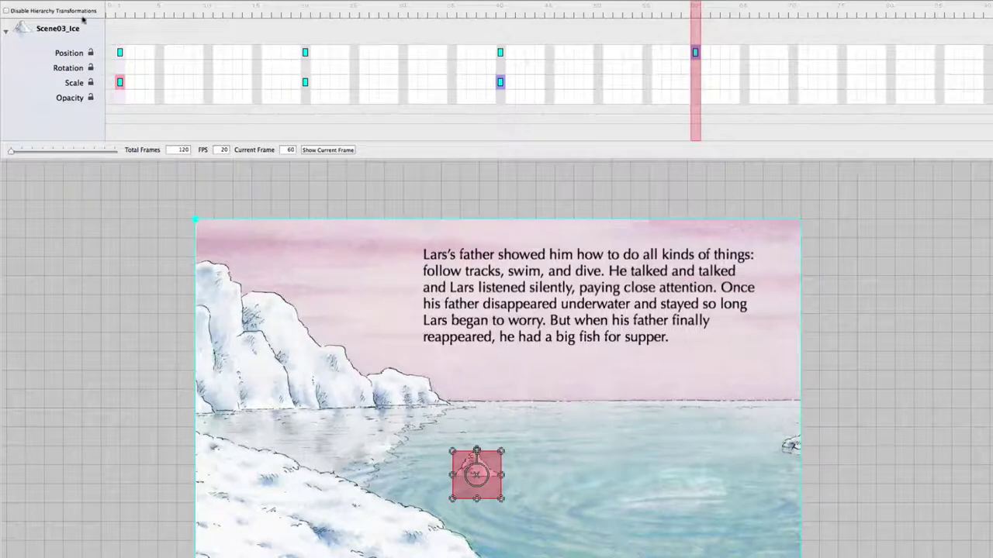
Add a scale keyframe at frame 60 with the iceberg's frame 1 size, and preview the animation.
left_click(120, 11)
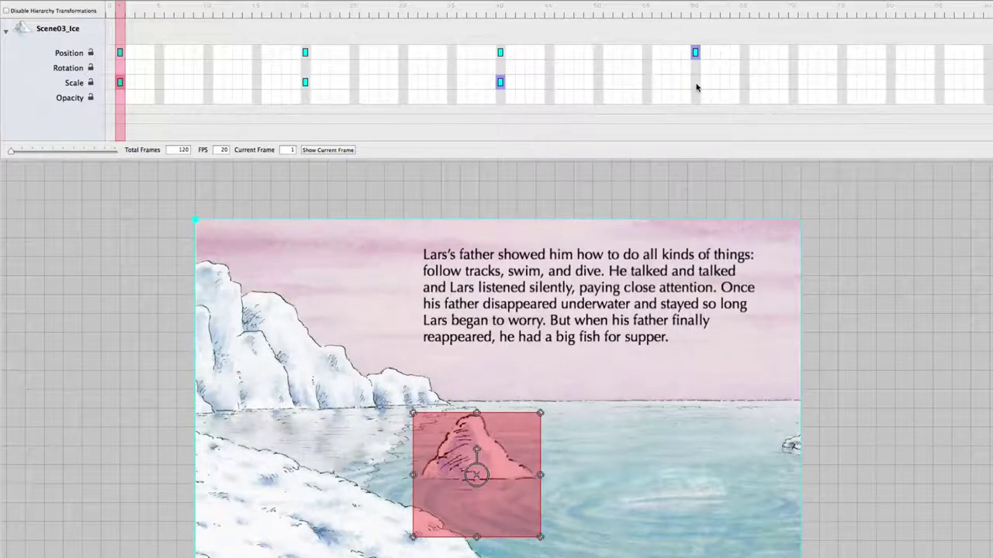
left_click(695, 83)
left_click_drag(120, 12, 696, 30)
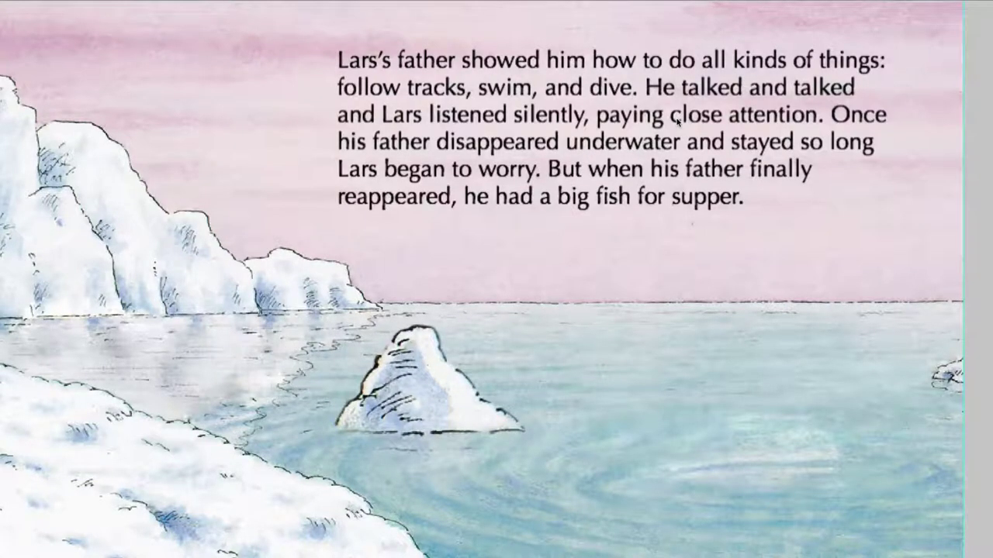
key("Escape")
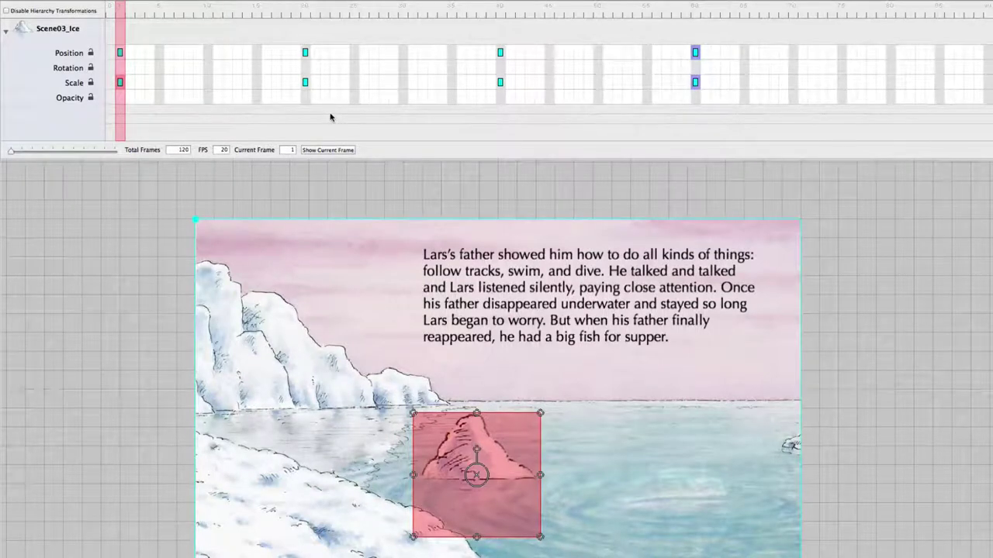
Add rotation keyframes at frames 1, 30, 37 and 60, turning the iceberg clockwise about 76° at frame 30 and past upside down at frame 37.
left_click(119, 67)
left_click(695, 68)
left_click(402, 7)
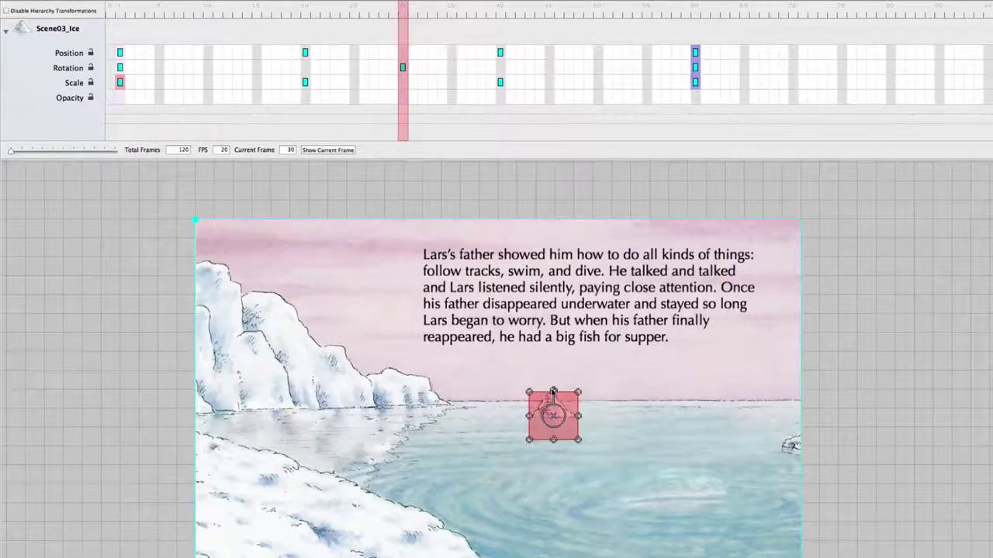
left_click_drag(553, 393, 622, 404)
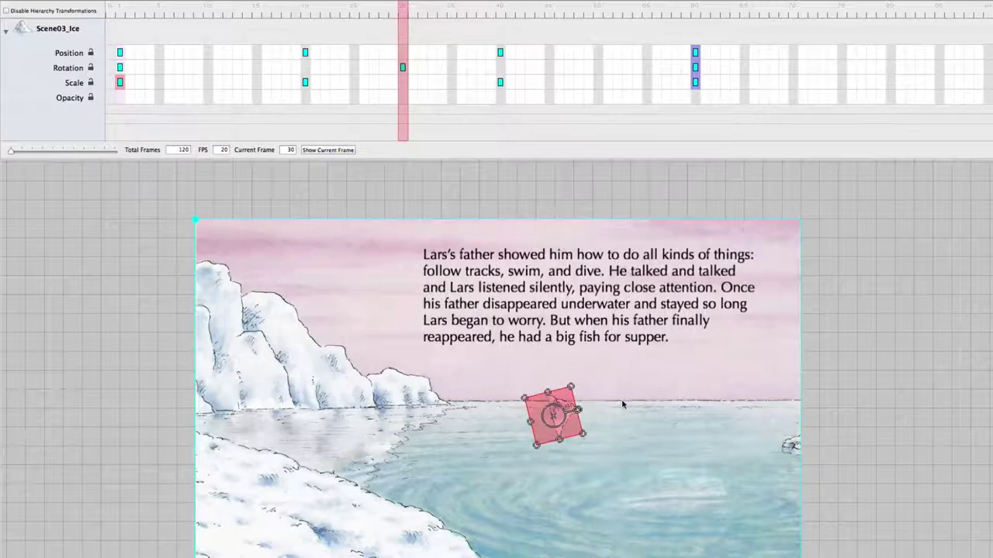
left_click(471, 7)
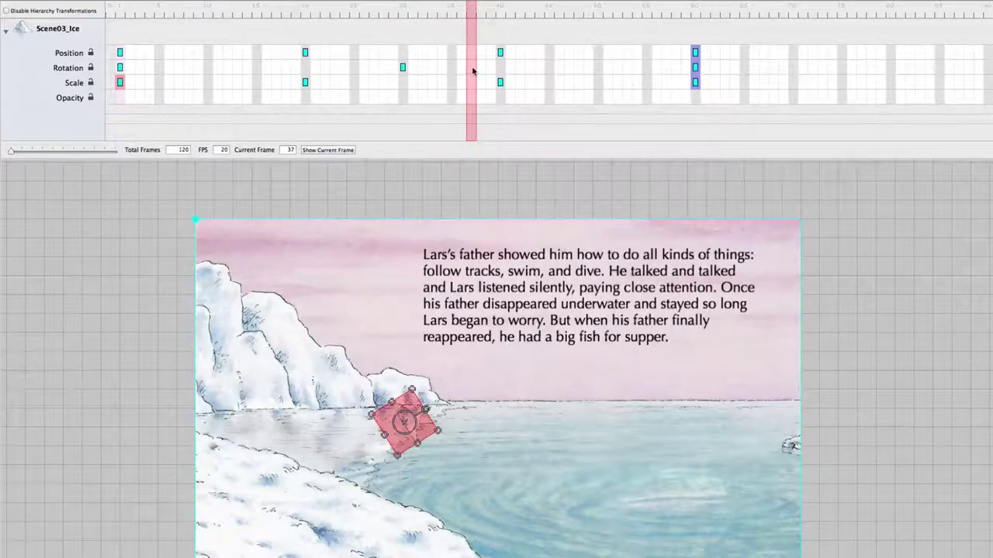
left_click_drag(426, 410, 369, 472)
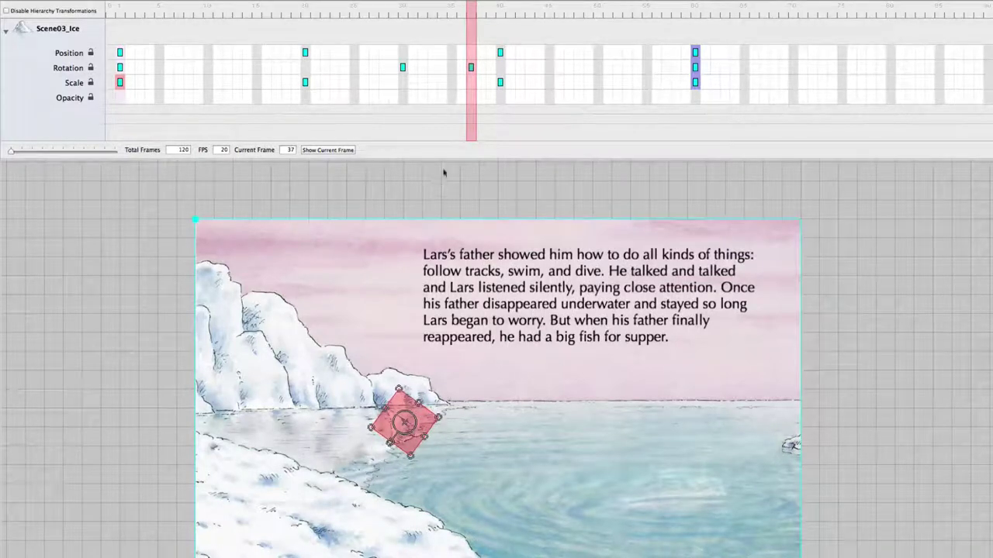
Add a rotation keyframe at frame 48 and set the iceberg upright there with a rotation of 0.
left_click(575, 8)
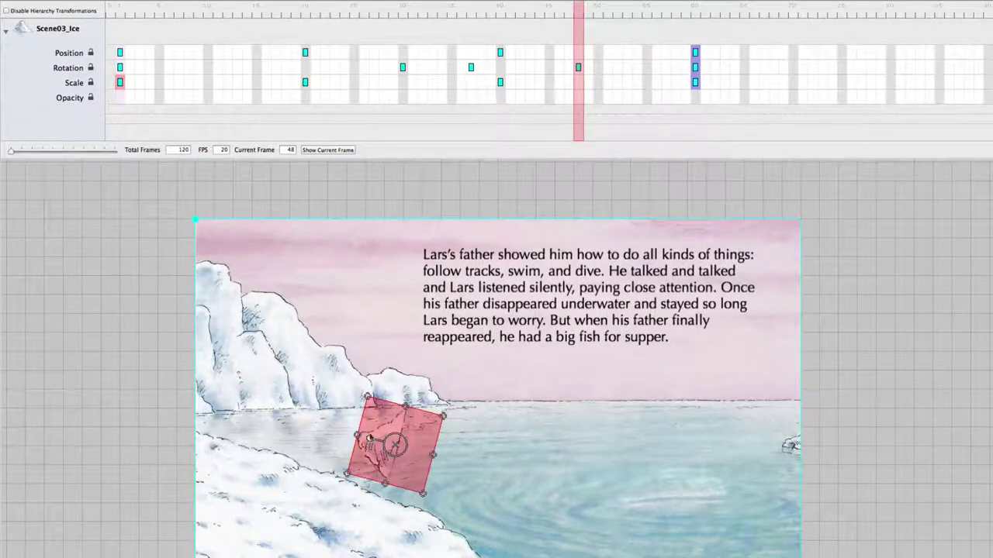
left_click_drag(370, 439, 392, 341)
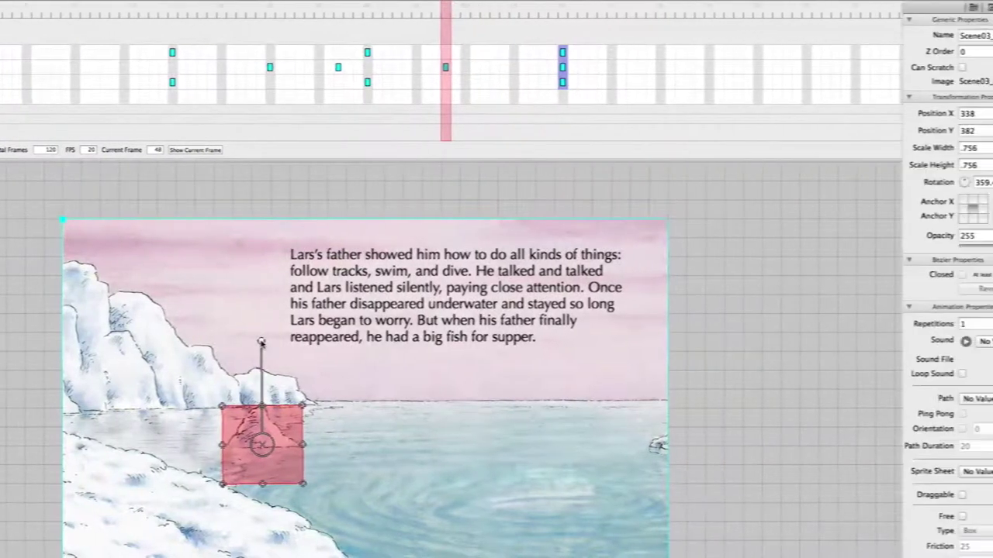
left_click(948, 181)
type("0")
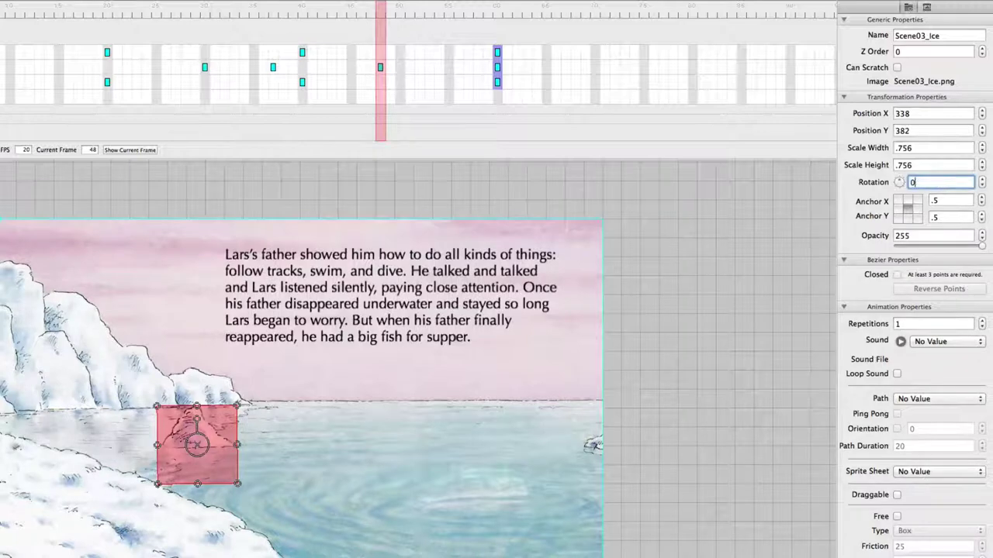
key("Return")
left_click(716, 288)
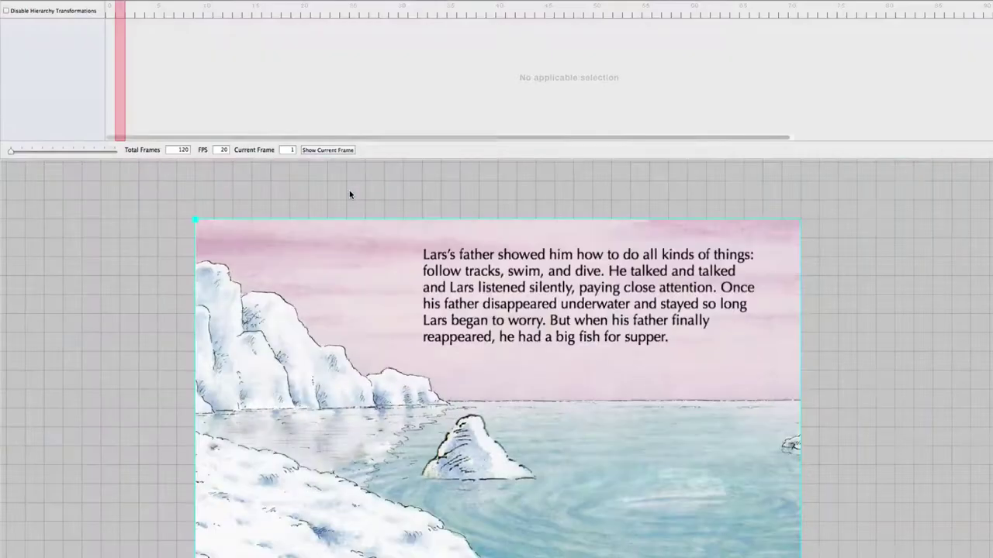
Add opacity keyframes to Scene03_Ice at frames 1, 25, 35 and 60.
left_click(473, 465)
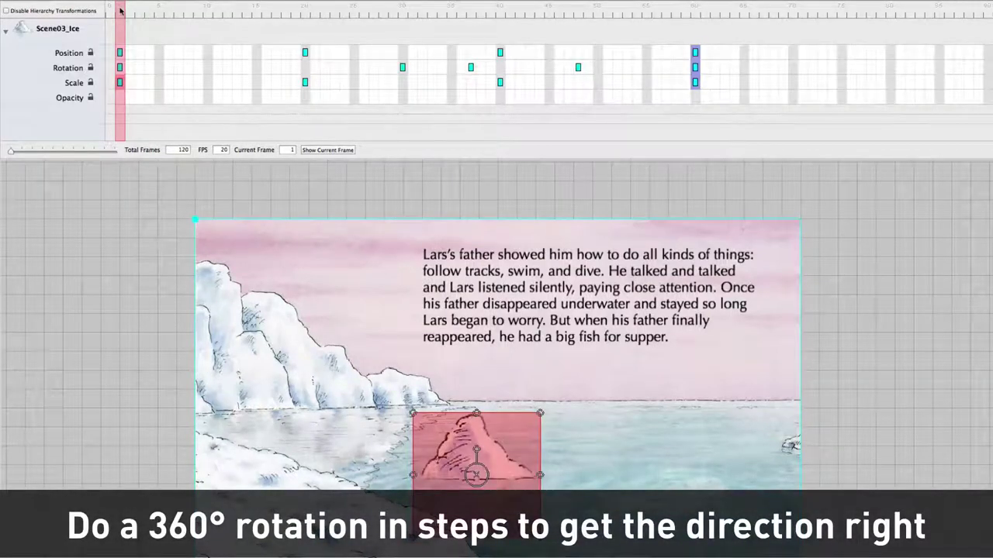
mouse_move(121, 10)
left_mouse_down()
mouse_move(693, 31)
mouse_move(544, 11)
mouse_move(121, 14)
left_mouse_up()
left_click(118, 98)
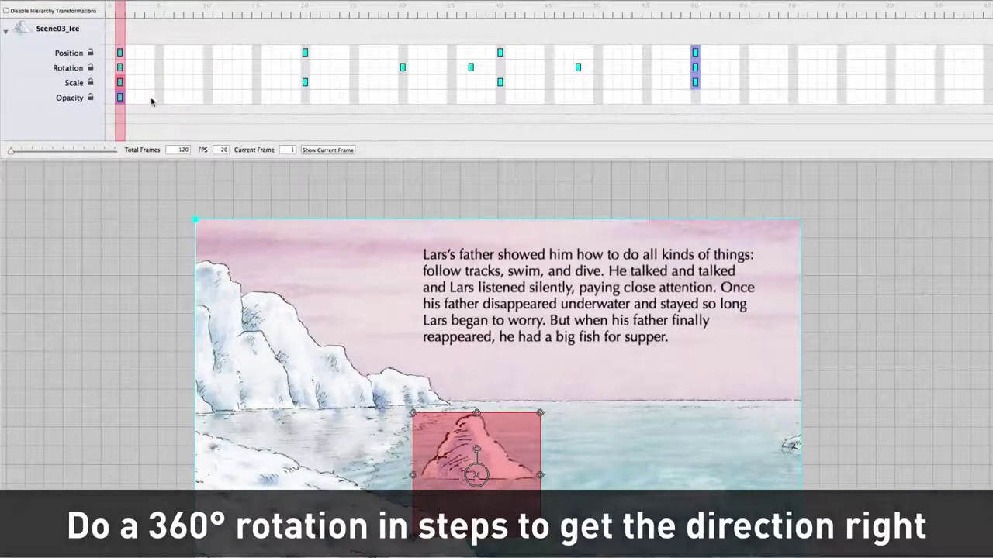
left_click(695, 97)
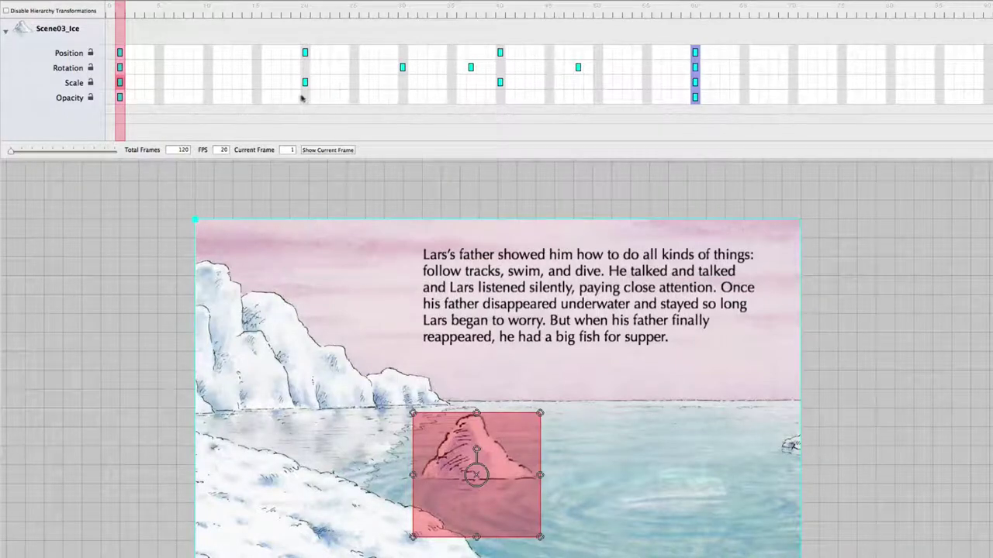
left_click(353, 98)
Add an opacity keyframe at frame 30, lower the iceberg's opacity there to almost zero, and check frame 35.
left_click(356, 10)
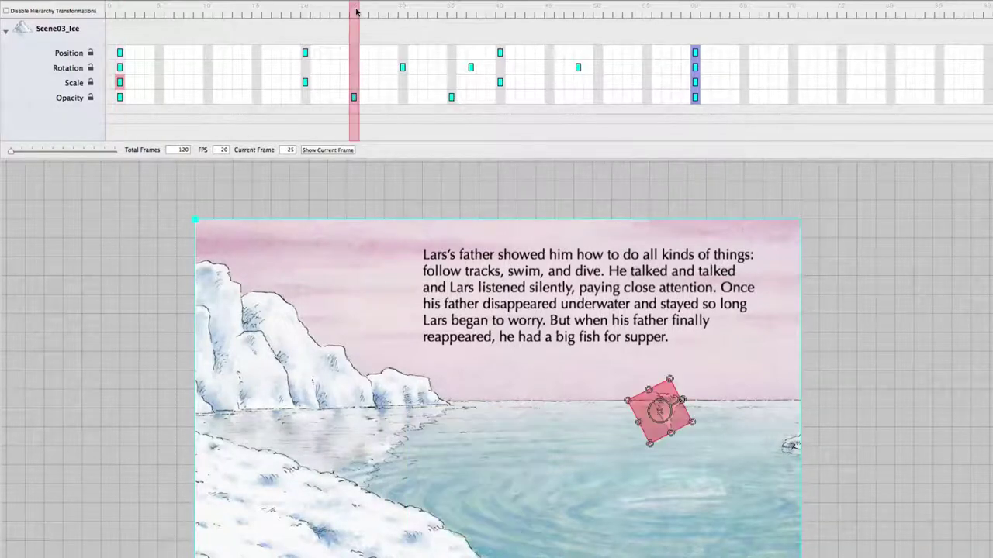
left_click_drag(356, 10, 399, 13)
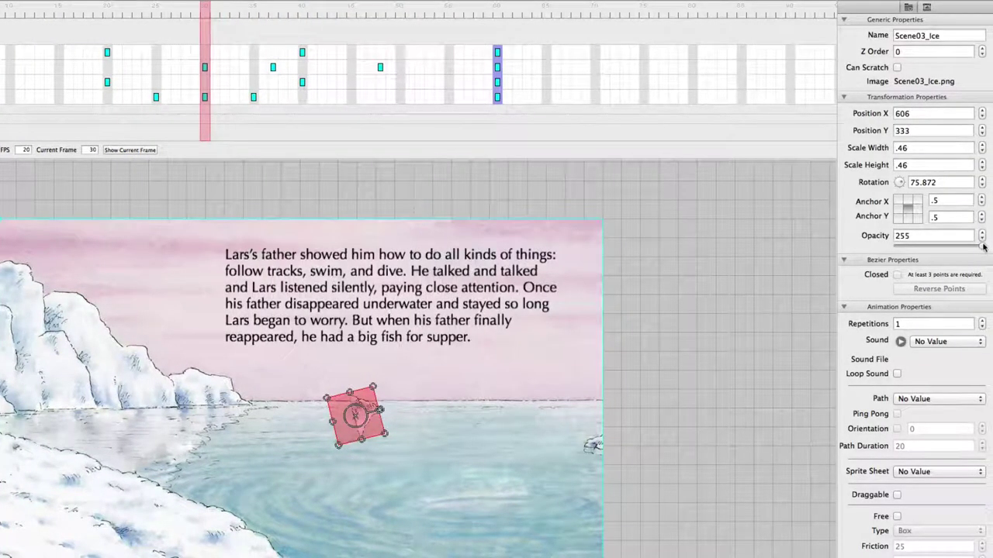
left_click_drag(981, 245, 898, 247)
left_click_drag(216, 15, 249, 14)
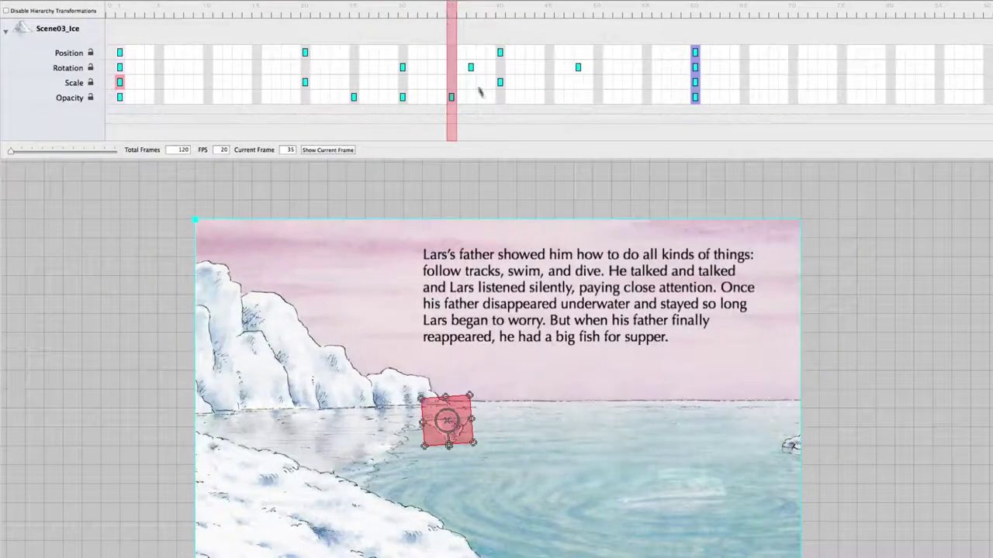
Preview the iceberg's fade, and examine how the deselected iceberg looks in the workspace at frame 30.
key("space")
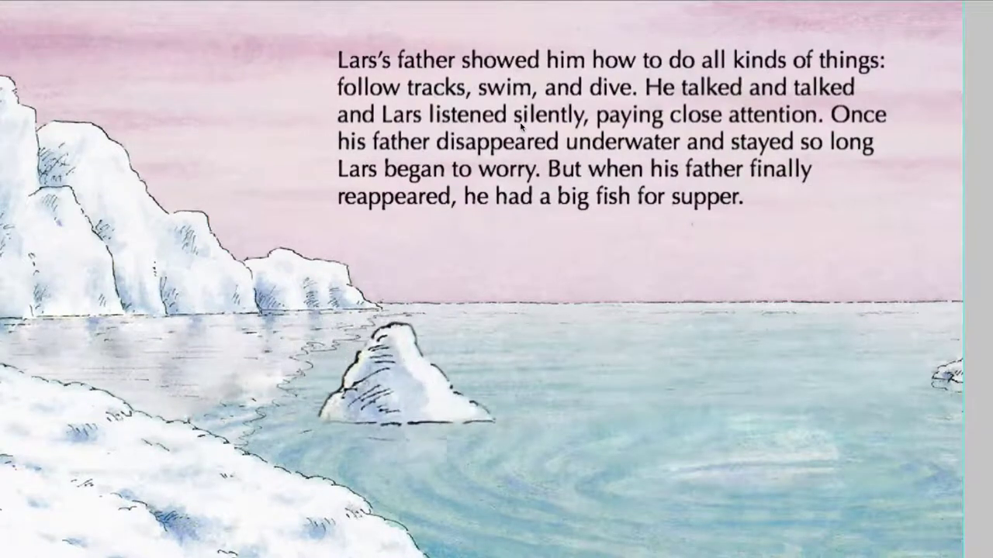
key("Escape")
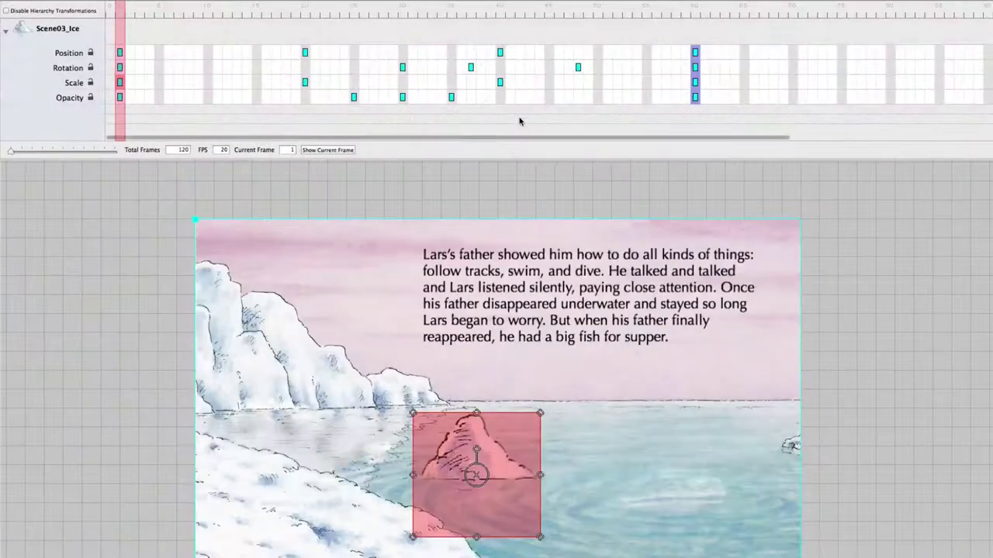
left_click(401, 13)
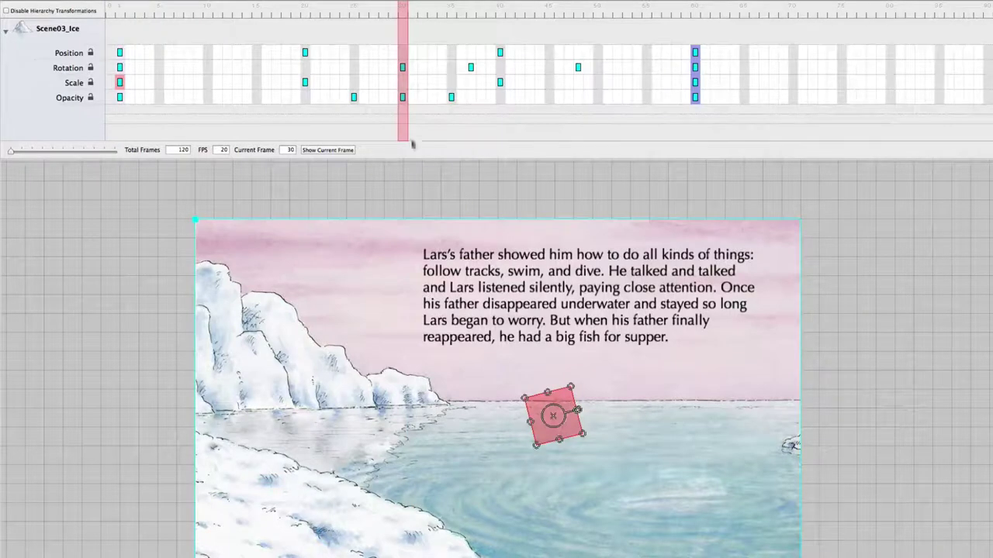
left_click(877, 365)
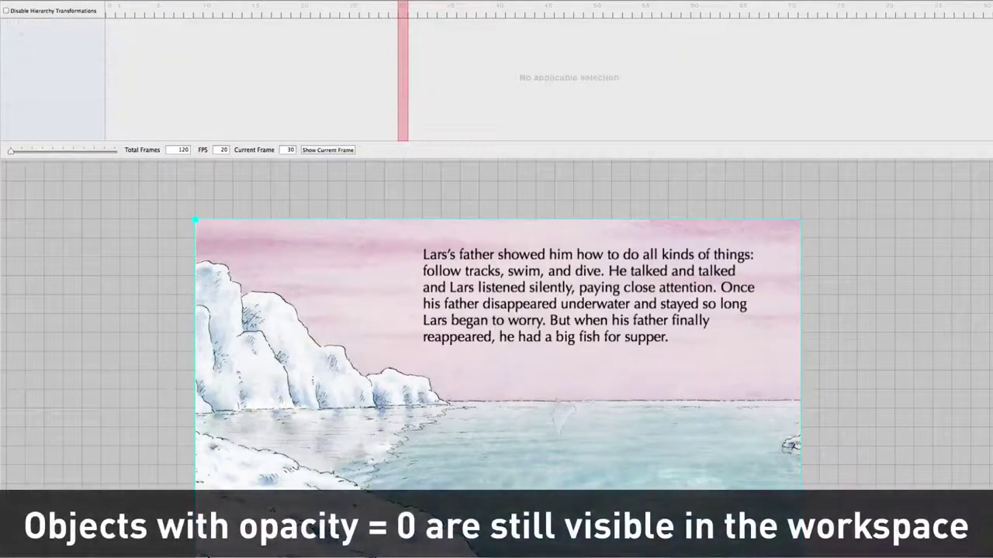
Select the iceberg's keyframes from about frame 20 to 37 across all its properties and shift them 2 frames earlier.
left_click(559, 415)
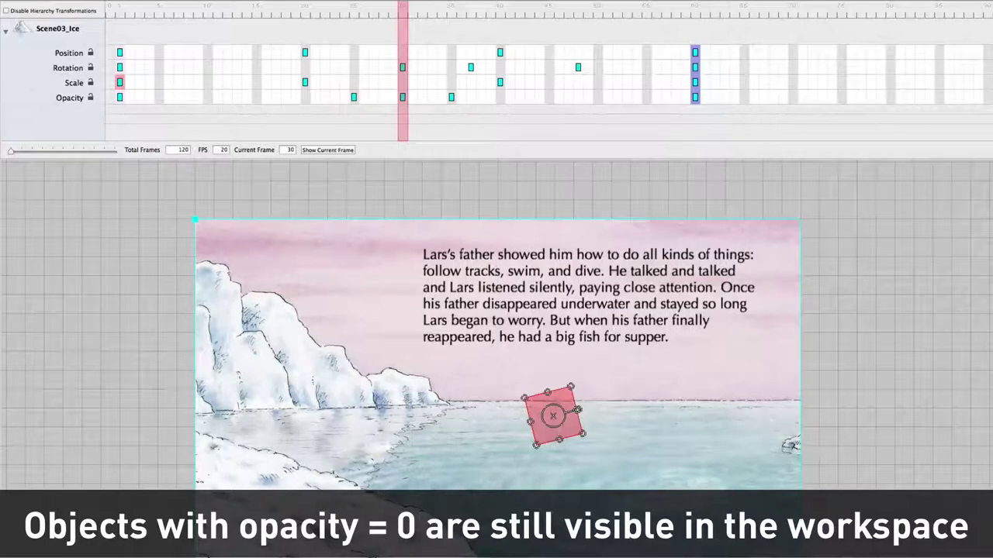
left_click(554, 417)
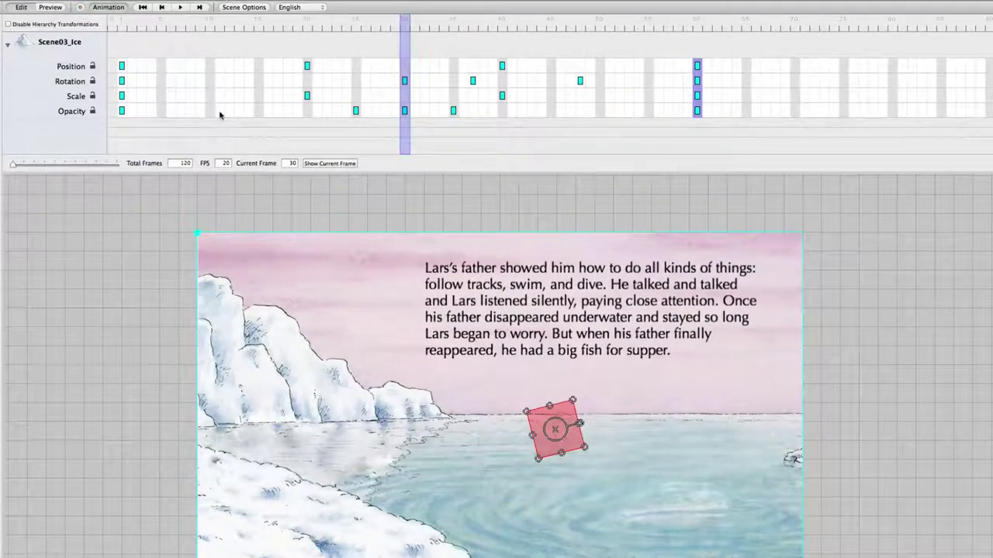
left_click_drag(268, 63, 435, 113)
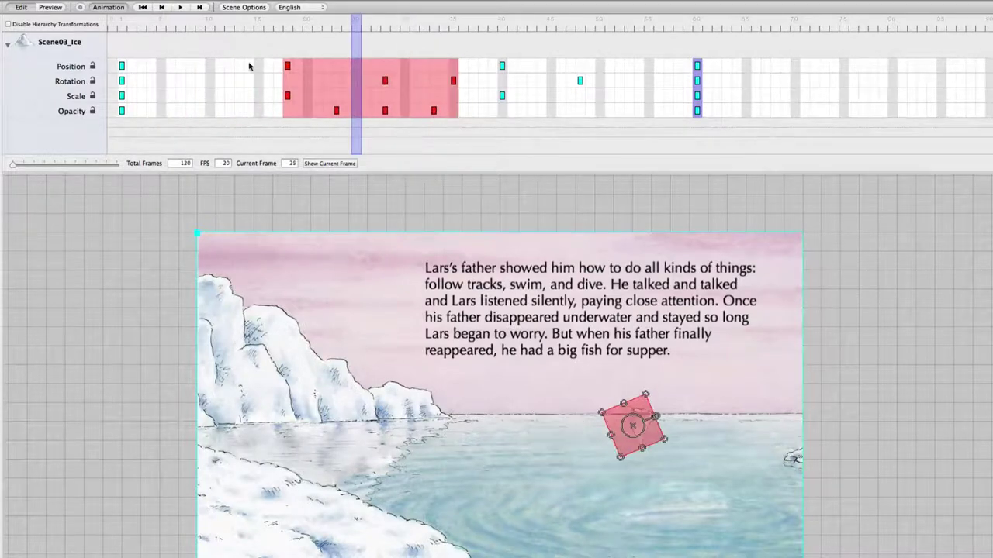
Delete the animated iceberg and place a fresh Scene03_Ice.png on the water beside the ice cliffs, at about 311, 372.
left_click(641, 415)
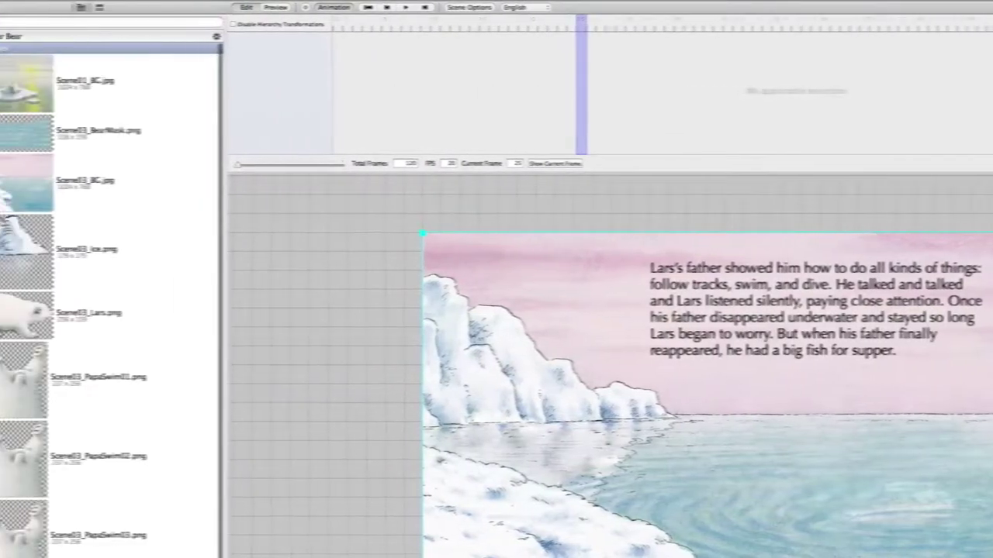
left_click(53, 241)
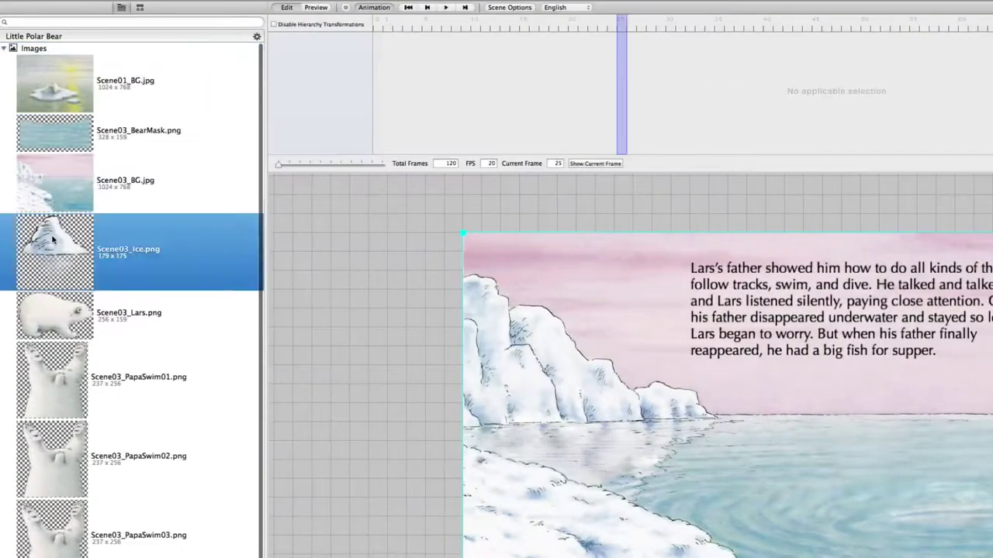
left_click_drag(53, 236, 645, 420)
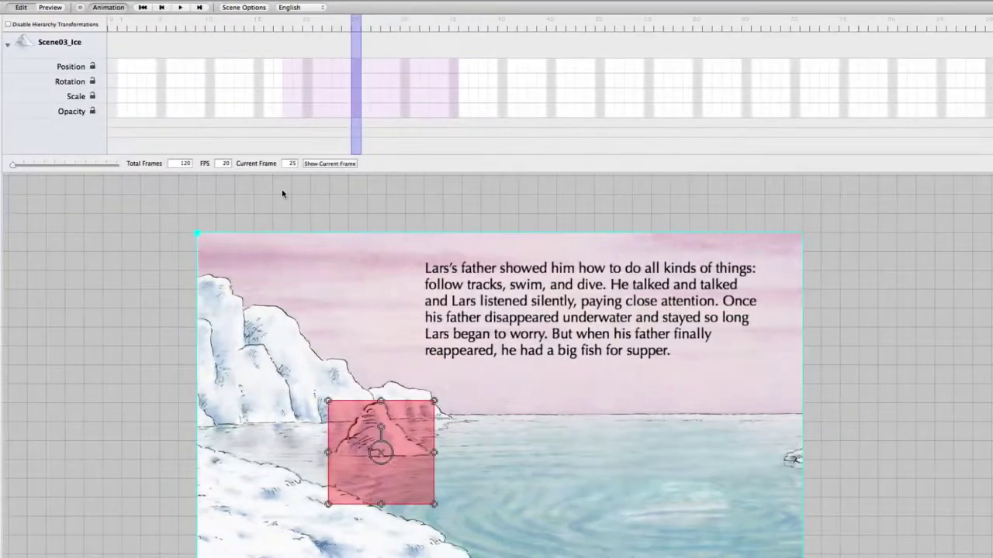
left_click(282, 191)
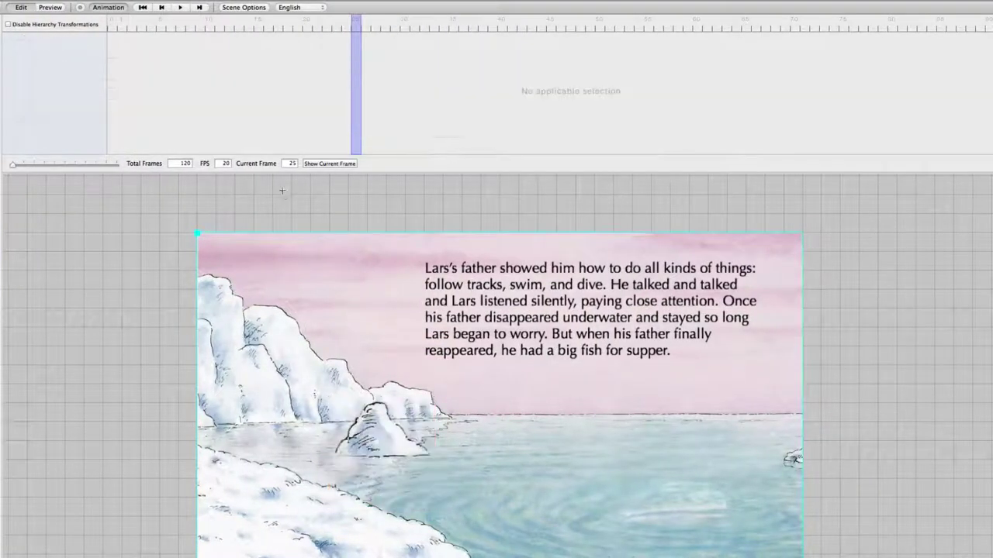
left_click(384, 428)
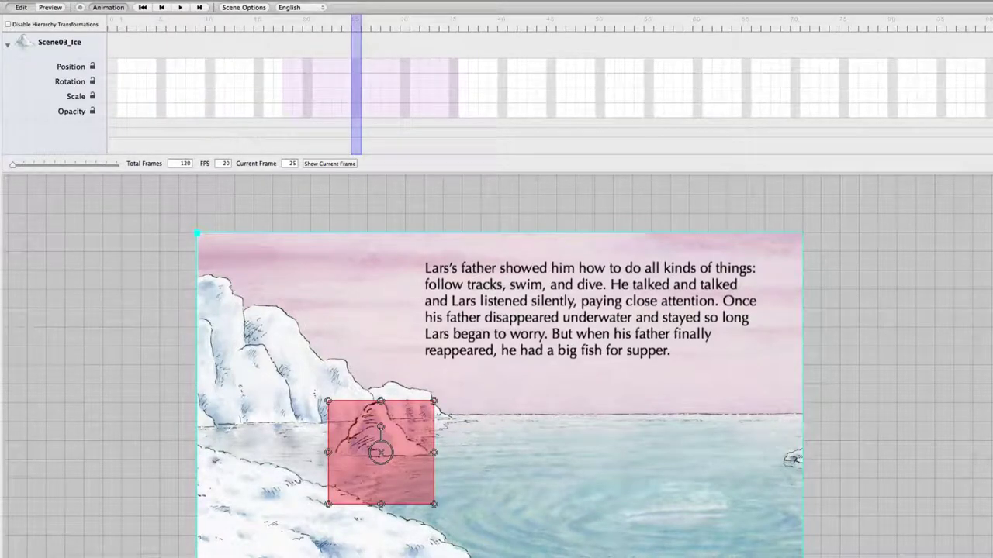
Turn on animation recording, add position keyframes at frames 1 and 40, and move the iceberg beyond the page's right edge at frame 40.
mouse_move(14, 166)
left_mouse_down()
mouse_move(44, 168)
mouse_move(12, 165)
left_mouse_up()
left_click(80, 7)
left_click(146, 8)
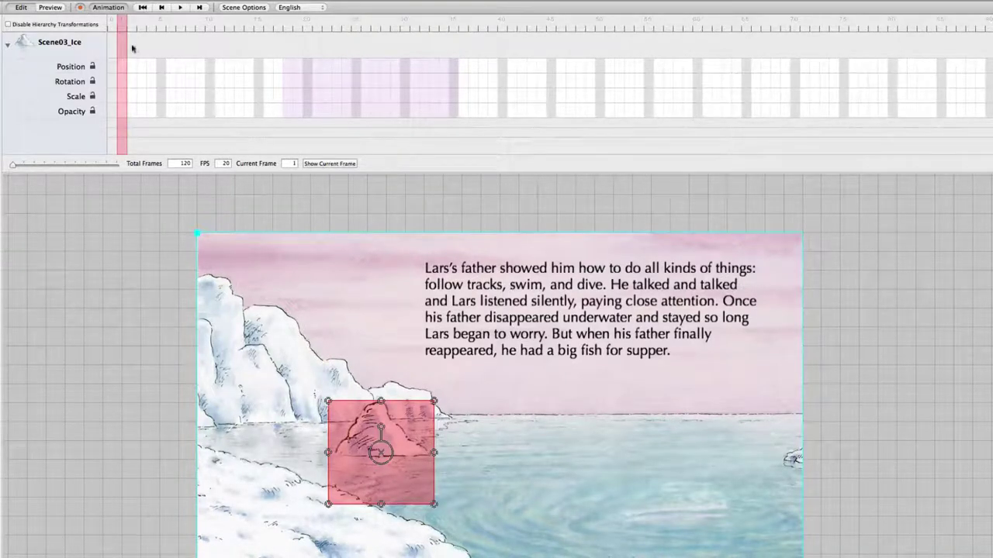
left_click(121, 67)
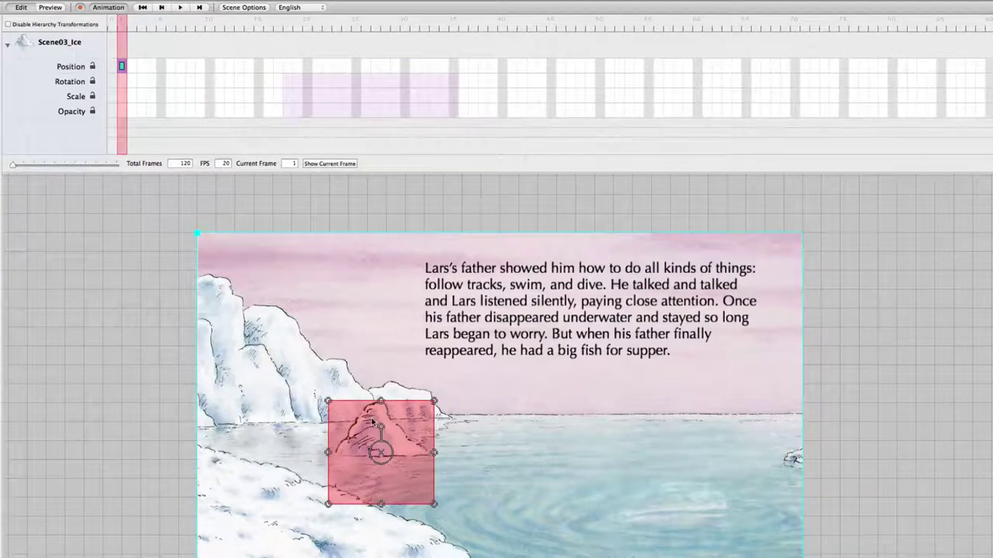
left_click(501, 67)
left_click(501, 29)
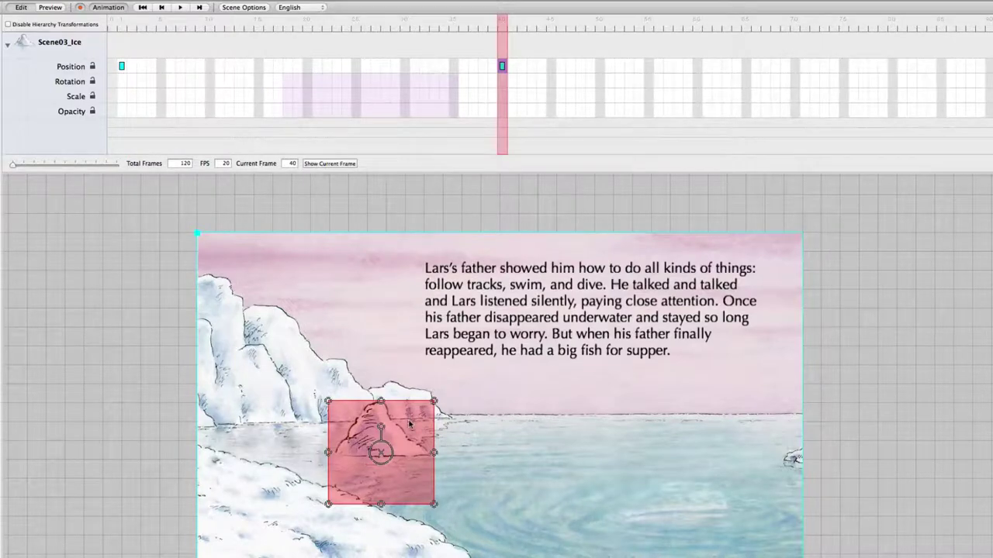
left_click_drag(411, 422, 892, 400)
left_click(887, 307)
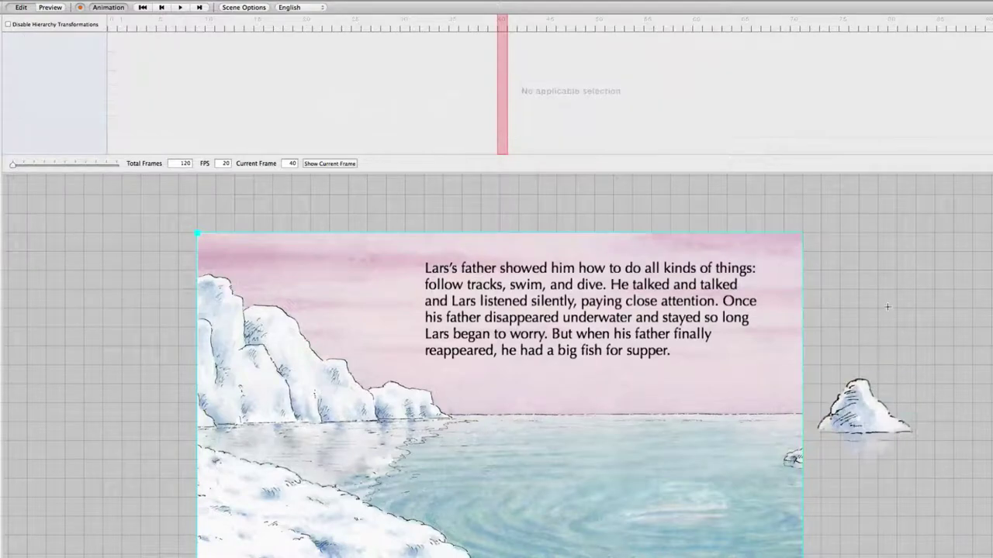
Preview the iceberg's 40-frame drift across the page, and examine the iceberg's Repetitions property.
key("super+p")
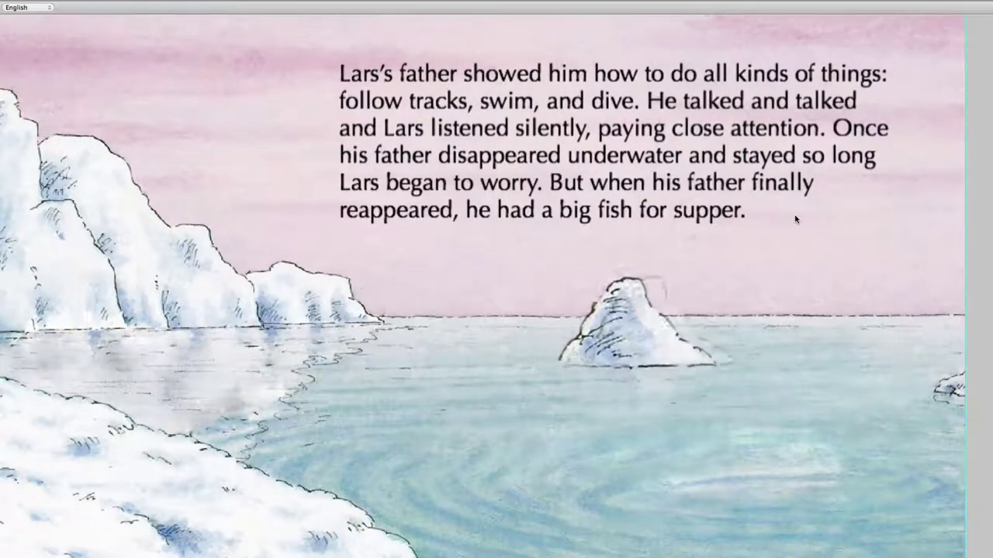
key("super+p")
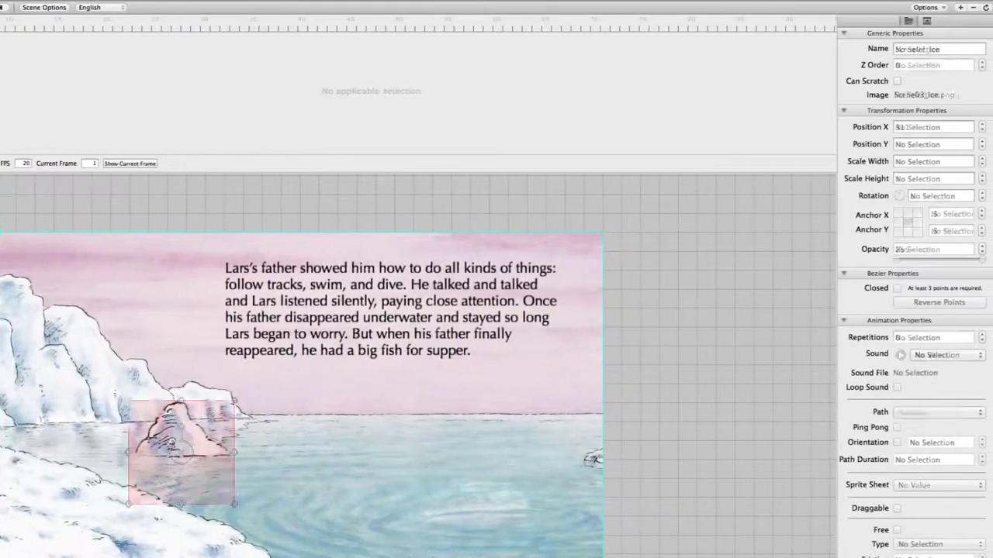
left_click(310, 442)
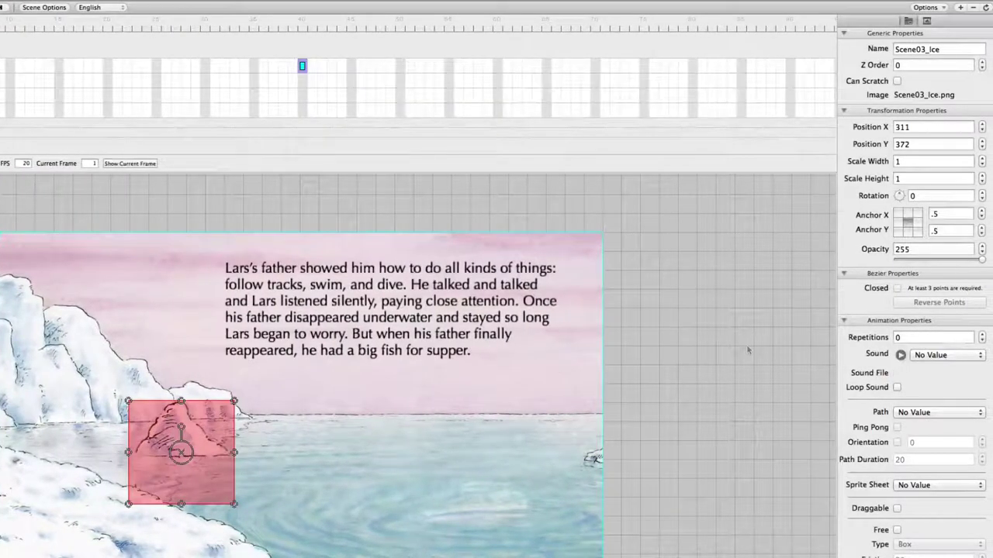
left_click(983, 335)
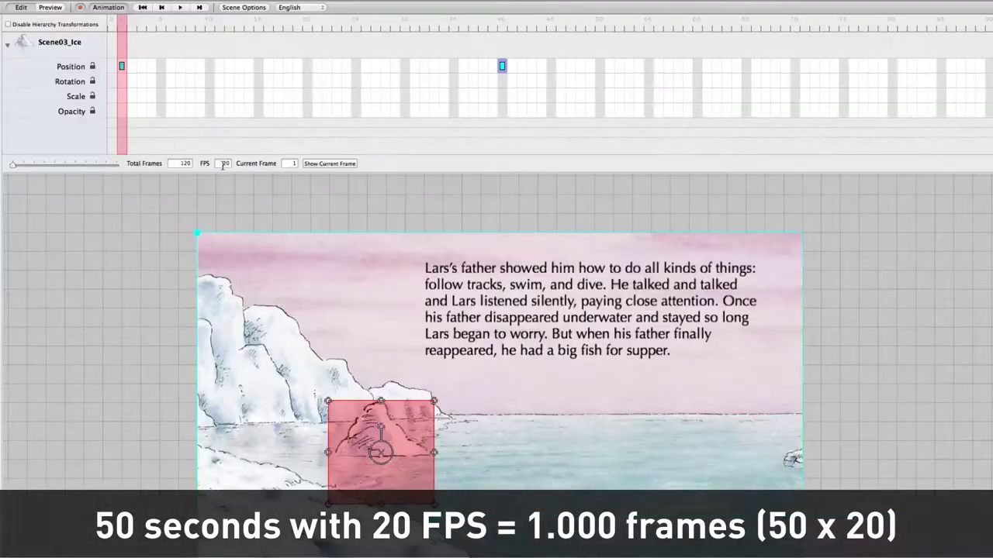
Set the animation's total frames to 1000.
left_click(186, 164)
double_click(186, 164)
type("100")
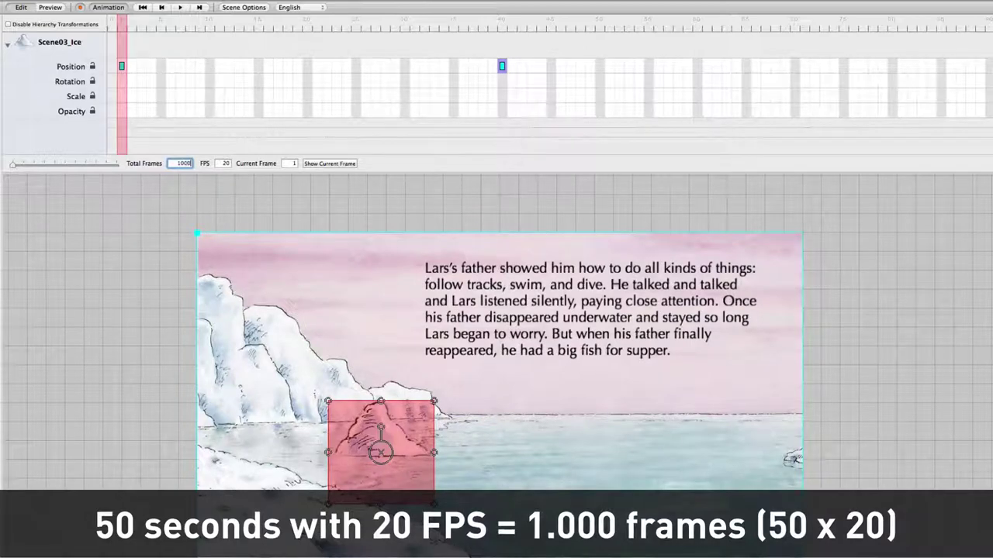
type("0")
scroll(181, 216, "down", 2)
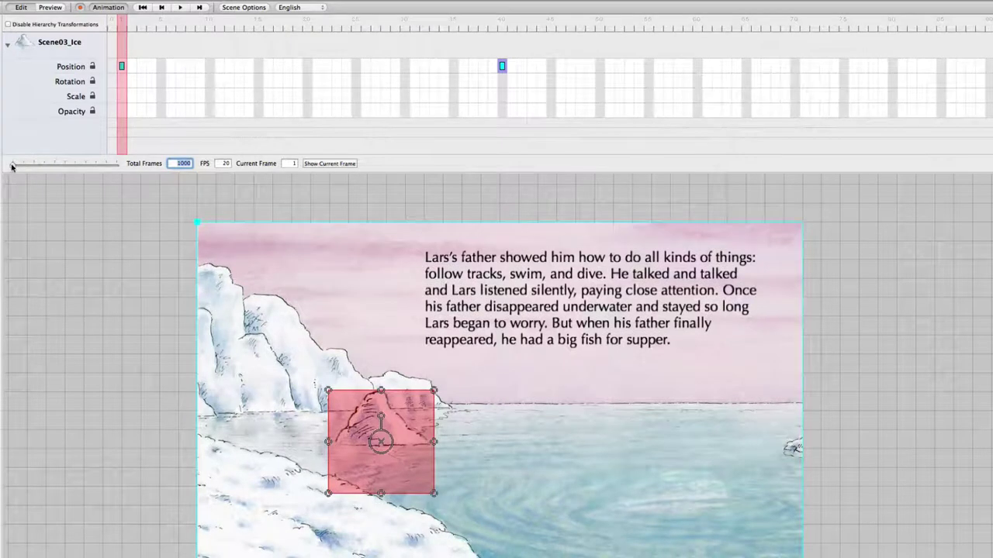
Move the iceberg's position keyframe from frame 40 to frame 1000, and return to frame 1.
left_click_drag(11, 167, 85, 165)
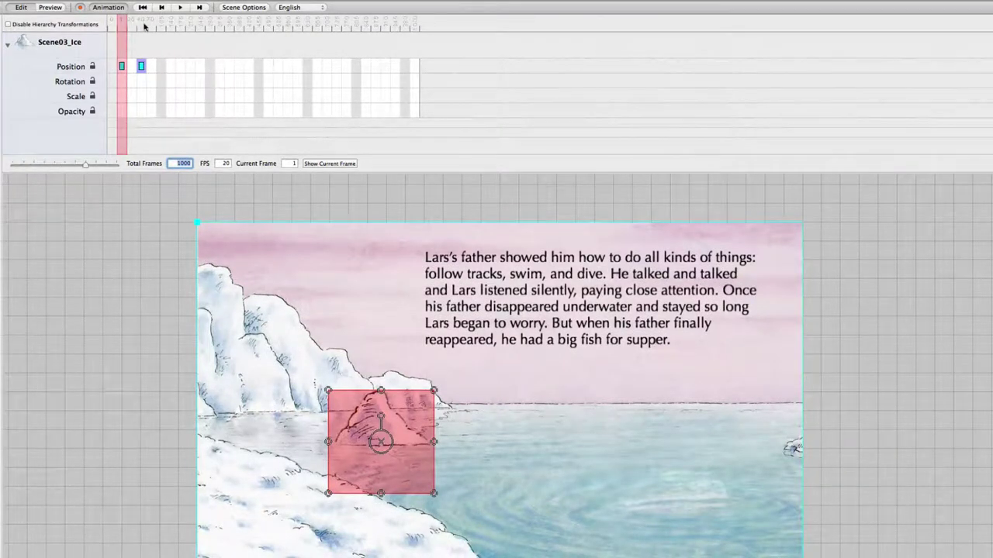
left_click(143, 26)
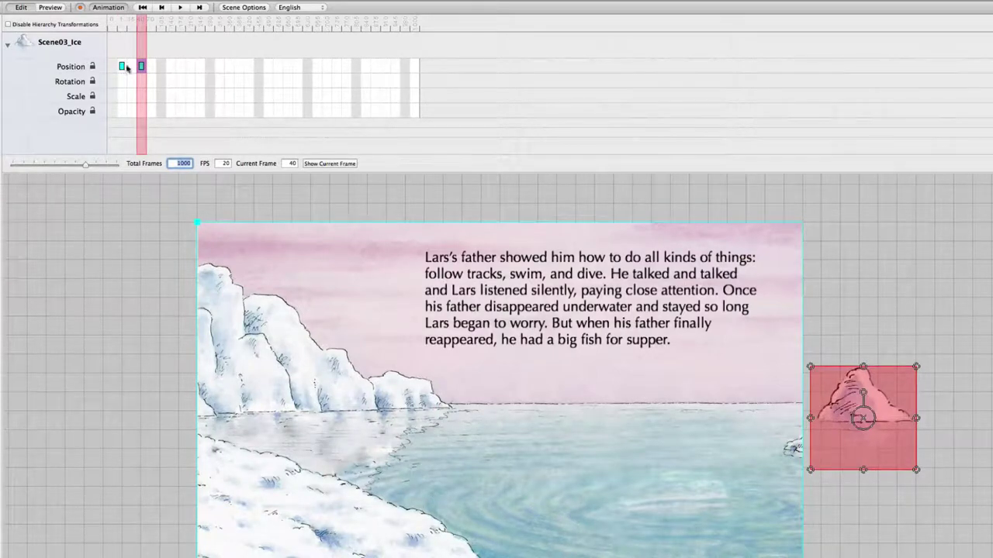
left_click_drag(141, 67, 404, 67)
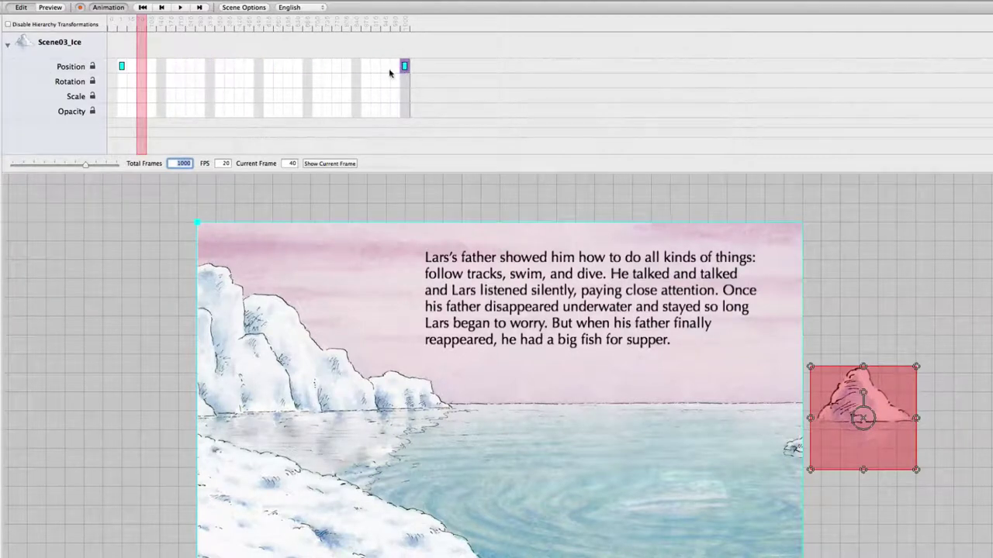
left_click(123, 20)
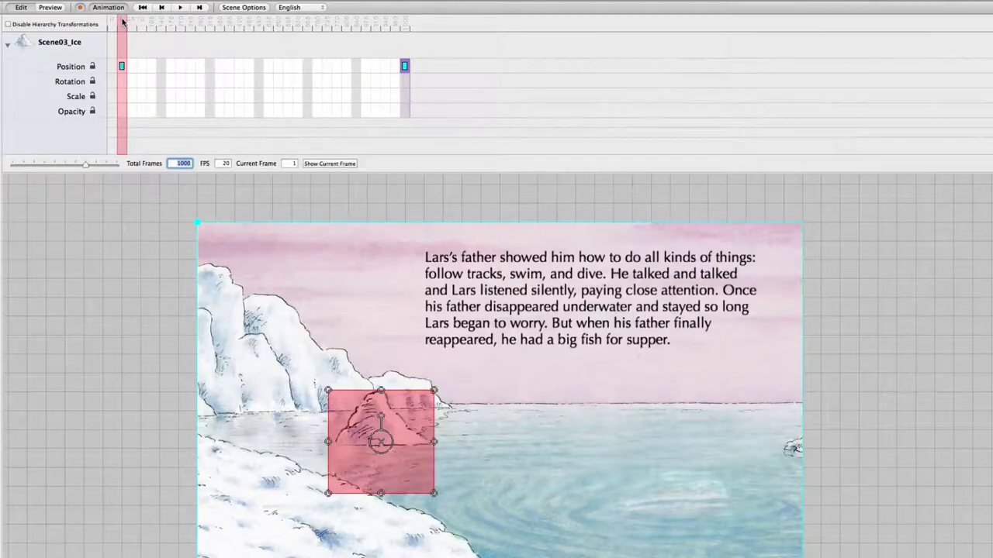
mouse_move(125, 22)
left_mouse_down()
mouse_move(406, 38)
mouse_move(118, 26)
left_mouse_up()
Preview the iceberg's slow 1000-frame drift, and return to editing.
left_click(113, 279)
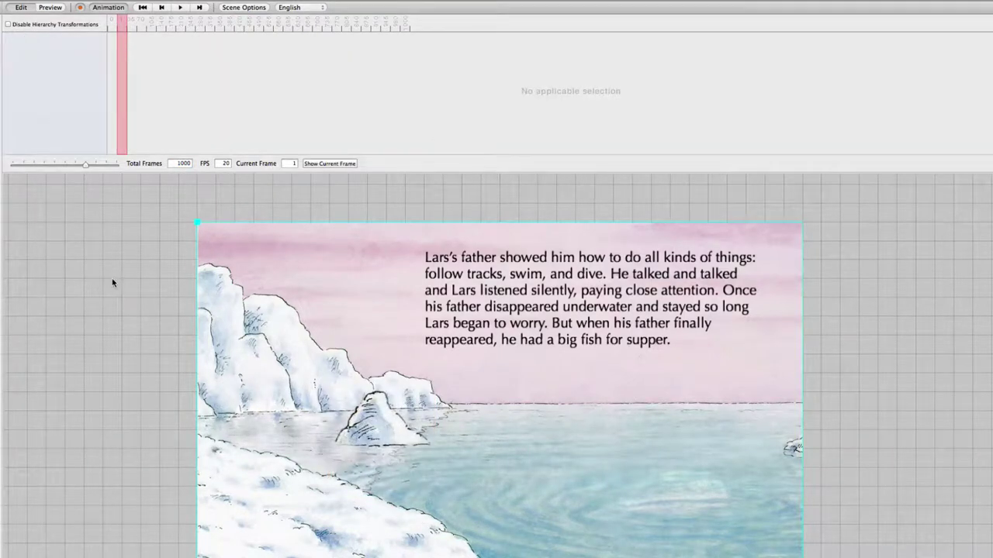
key("super+p")
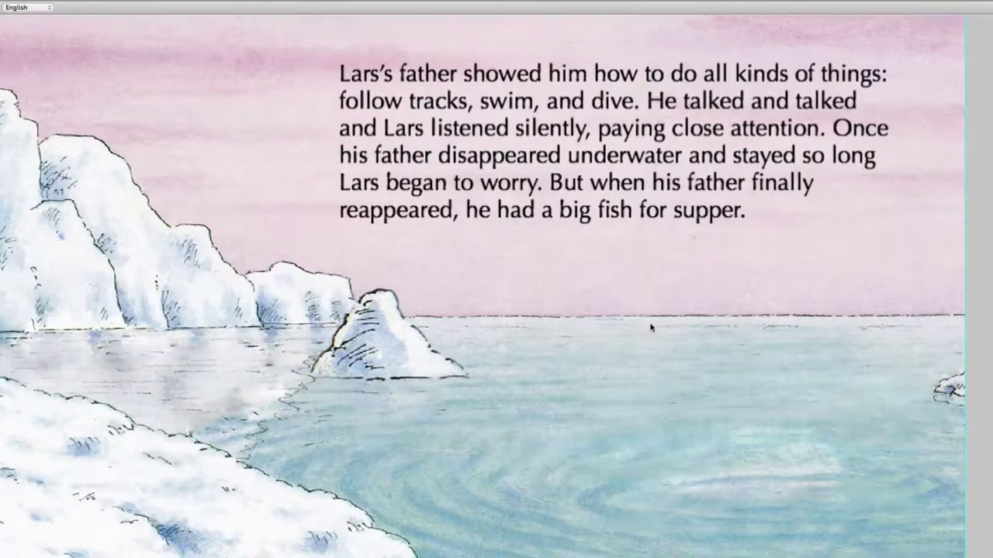
key("Escape")
Check the iceberg's position track at frame 175 and in single-frame detail, and return to frame 1.
left_click(380, 425)
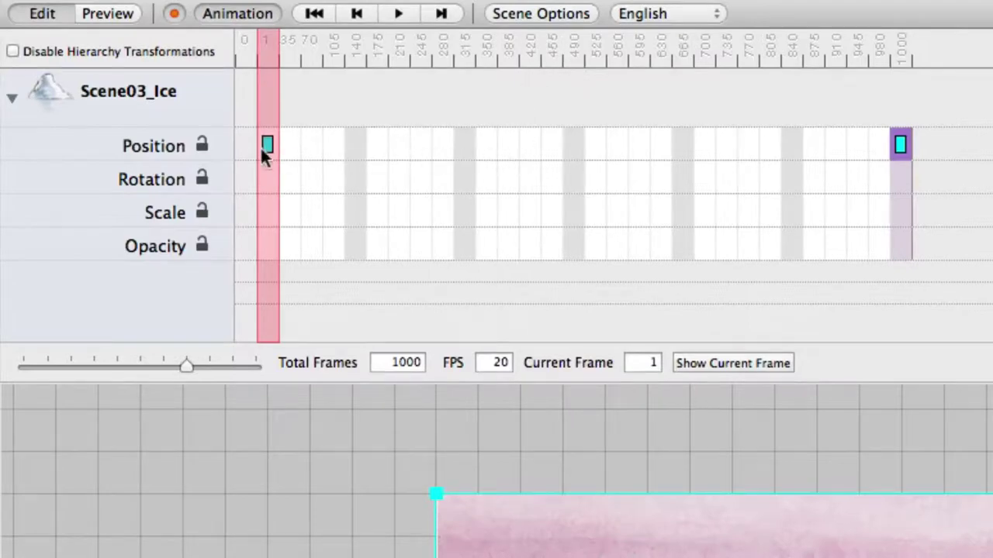
left_click_drag(411, 65, 373, 67)
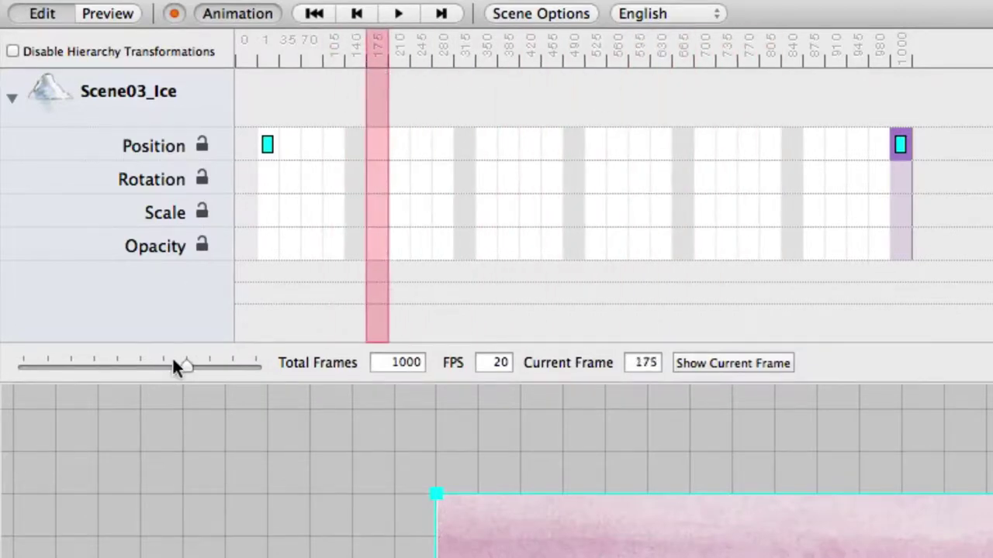
left_click_drag(187, 361, 23, 361)
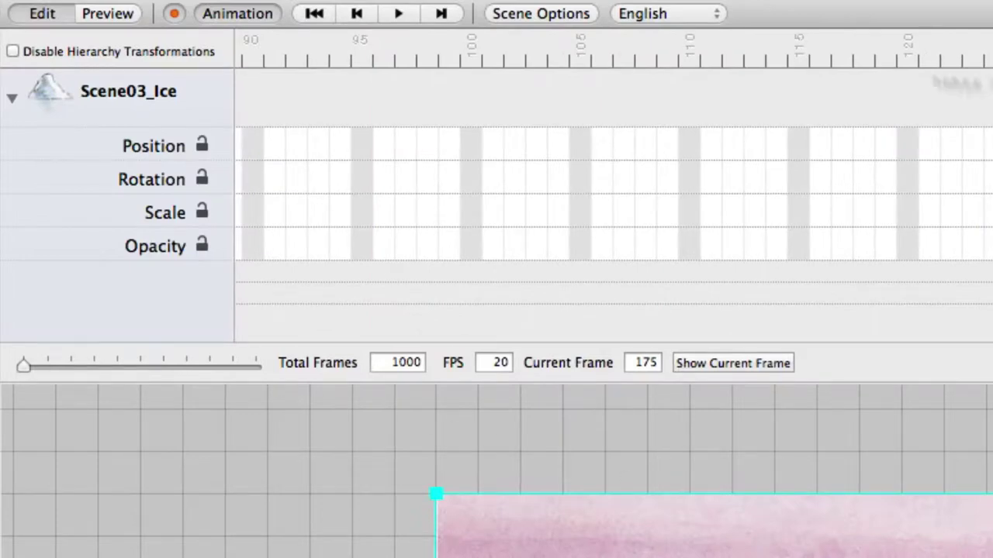
left_click(316, 13)
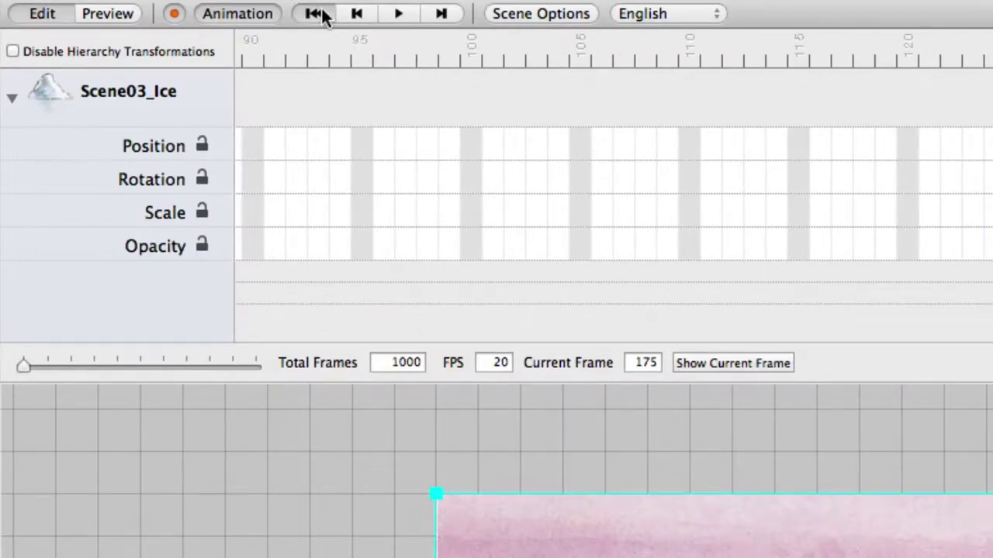
left_click_drag(24, 368, 35, 366)
left_click(23, 367)
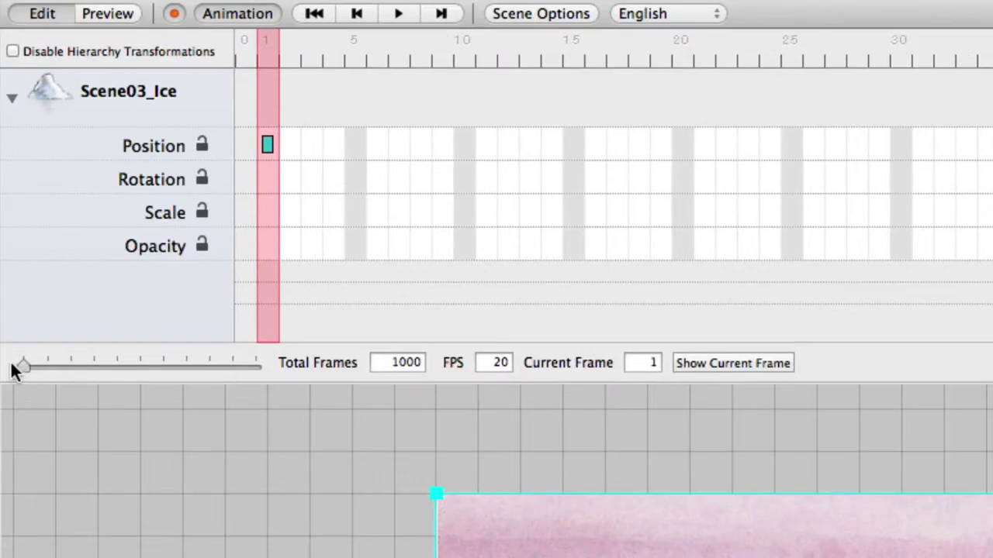